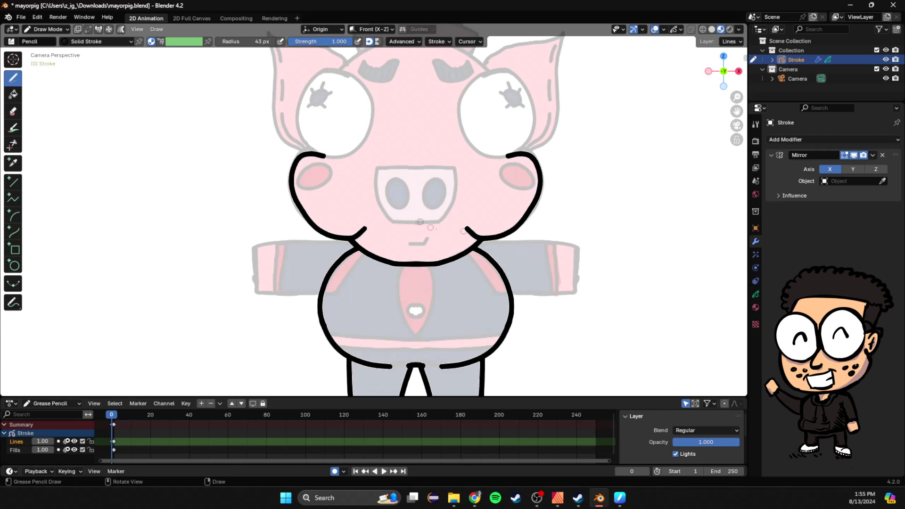
{"action": "scroll", "coordinate": [418, 132], "scroll_direction": "down", "scroll_amount": 2}
{"action": "scroll", "coordinate": [370, 138], "scroll_direction": "up", "scroll_amount": 2}
{"action": "scroll", "coordinate": [369, 138], "scroll_direction": "down", "scroll_amount": 4}
{"action": "scroll", "coordinate": [366, 138], "scroll_direction": "up", "scroll_amount": 3}
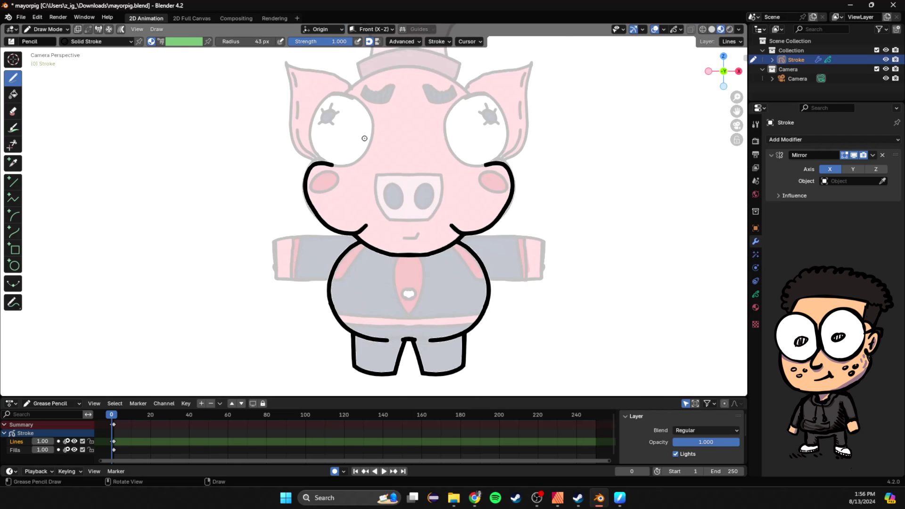
{"action": "scroll", "coordinate": [365, 138], "scroll_direction": "up", "scroll_amount": 1}
{"action": "middle_click_drag", "start_coordinate": [370, 137], "coordinate": [433, 242], "text": "shift"}
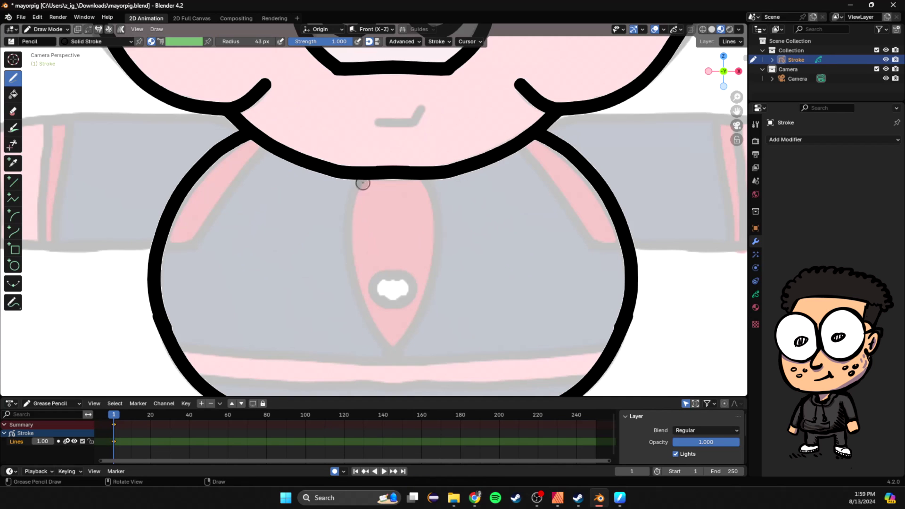
- Draw the necktie's outline from under the chin down over the belly and save the file
{"action": "left_click_drag", "start_coordinate": [364, 346], "coordinate": [416, 346]}
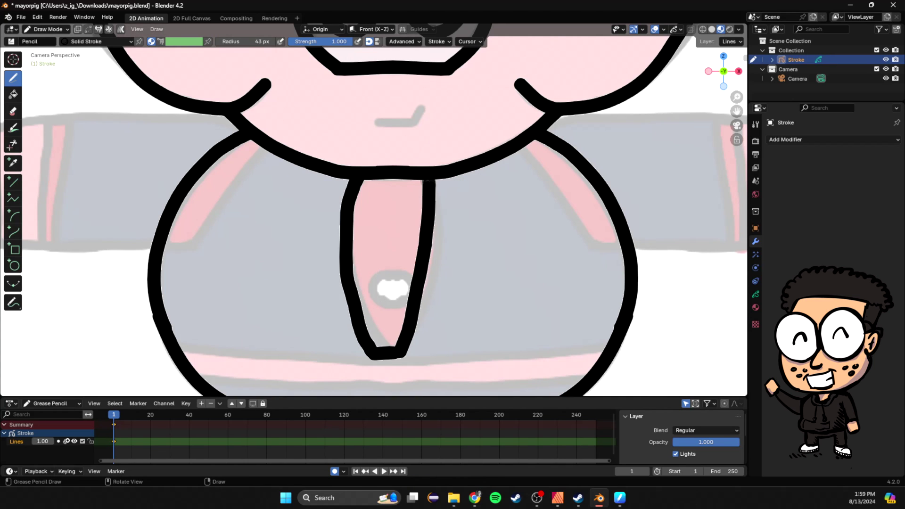
{"action": "scroll", "coordinate": [367, 218], "scroll_direction": "down", "scroll_amount": 4}
{"action": "scroll", "coordinate": [360, 218], "scroll_direction": "up", "scroll_amount": 3}
{"action": "scroll", "coordinate": [359, 212], "scroll_direction": "down", "scroll_amount": 3}
{"action": "key", "text": "ctrl+s"}
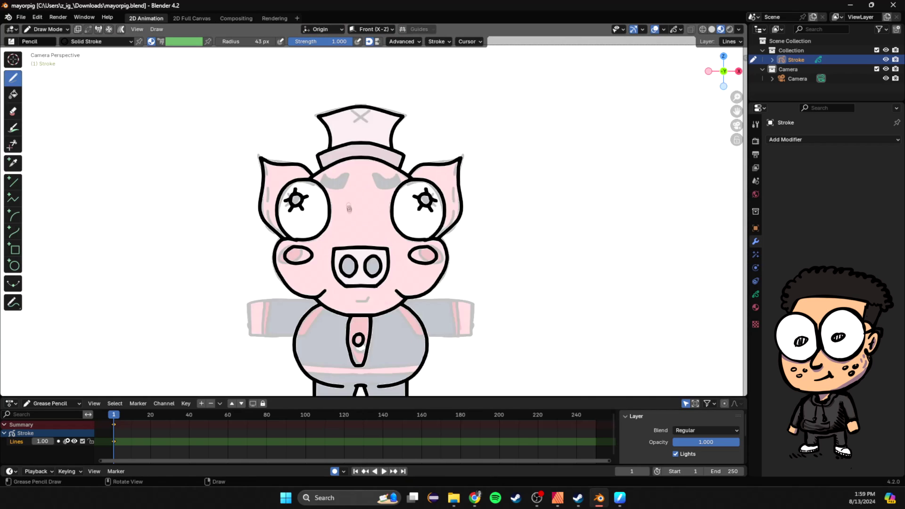
- Draw a small hash mark with a 22 px brush on the front of the hat and save the file
{"action": "scroll", "coordinate": [352, 187], "scroll_direction": "up", "scroll_amount": 3}
{"action": "scroll", "coordinate": [352, 187], "scroll_direction": "down", "scroll_amount": 4}
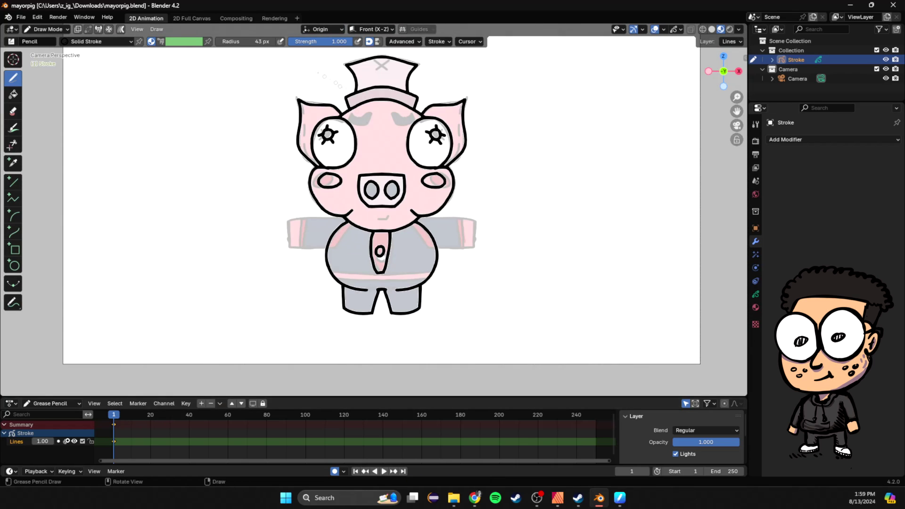
{"action": "scroll", "coordinate": [338, 85], "scroll_direction": "up", "scroll_amount": 8}
{"action": "left_click_drag", "start_coordinate": [363, 134], "coordinate": [379, 163]}
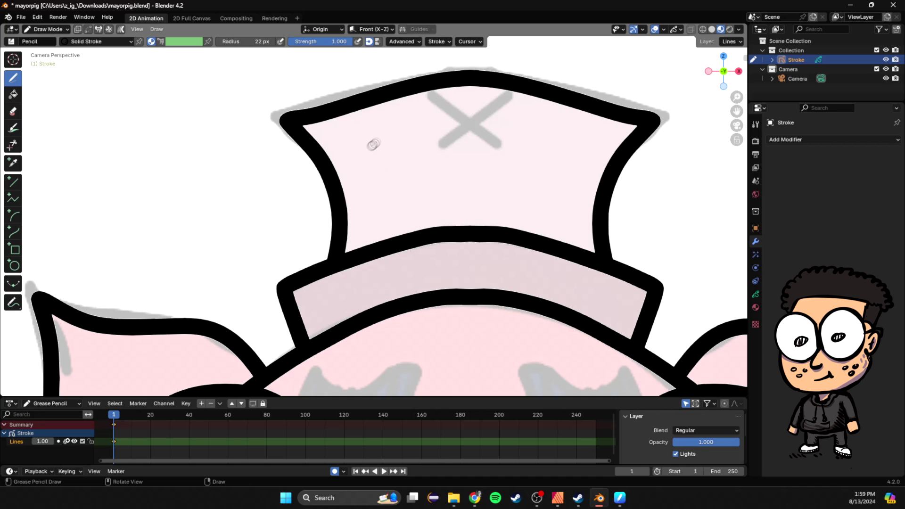
{"action": "scroll", "coordinate": [413, 128], "scroll_direction": "down", "scroll_amount": 10}
{"action": "key", "text": "ctrl+s"}
- Try eyebrow strokes on the pig's forehead with brush radii of 69 px and 59 px, undoing each one
{"action": "scroll", "coordinate": [387, 219], "scroll_direction": "up", "scroll_amount": 5}
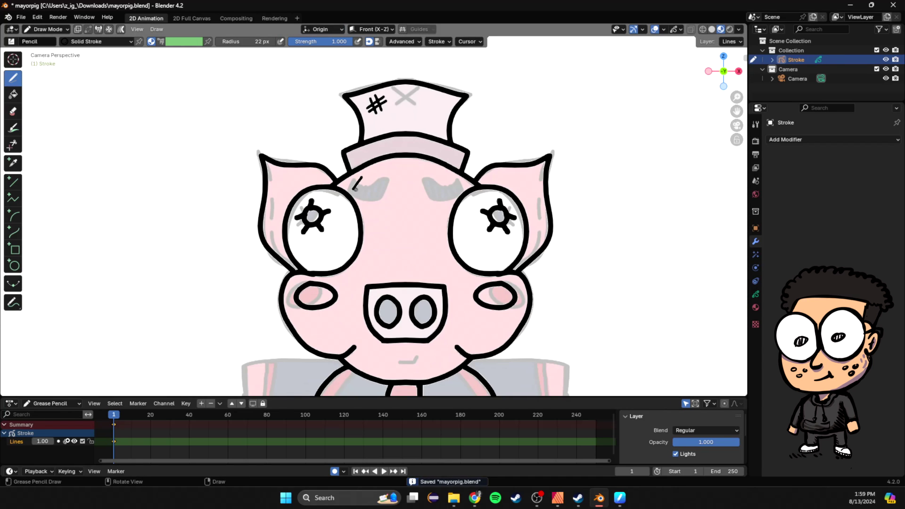
{"action": "key", "text": "ctrl+z"}
{"action": "key", "text": "f"}
{"action": "left_click", "coordinate": [366, 184]}
{"action": "left_click", "coordinate": [354, 186]}
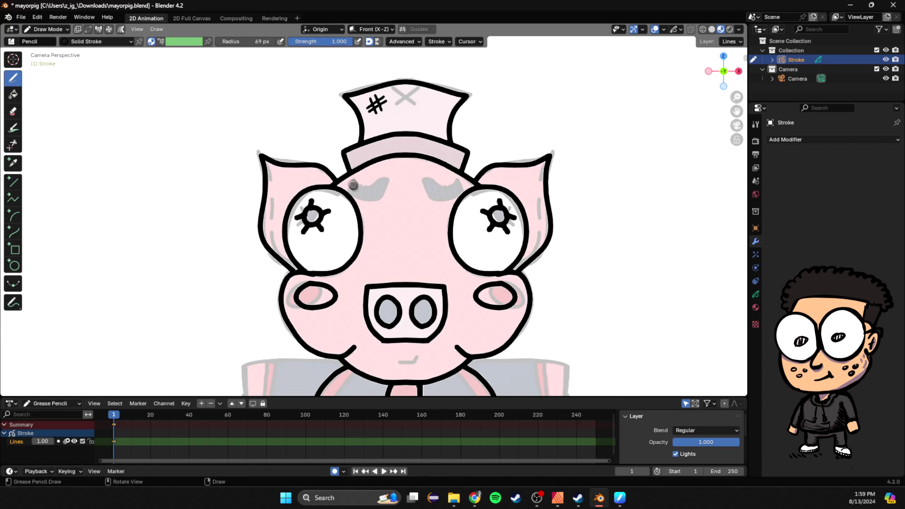
{"action": "key", "text": "ctrl+z"}
{"action": "key", "text": "f"}
{"action": "left_click", "coordinate": [368, 190]}
{"action": "key", "text": "ctrl+z"}
- Save the file and show the Grease Pencil object's data properties
{"action": "scroll", "coordinate": [417, 142], "scroll_direction": "down", "scroll_amount": 6}
{"action": "key", "text": "ctrl+s"}
{"action": "scroll", "coordinate": [505, 207], "scroll_direction": "down", "scroll_amount": 1}
{"action": "scroll", "coordinate": [505, 208], "scroll_direction": "up", "scroll_amount": 2}
{"action": "left_click", "coordinate": [757, 294]}
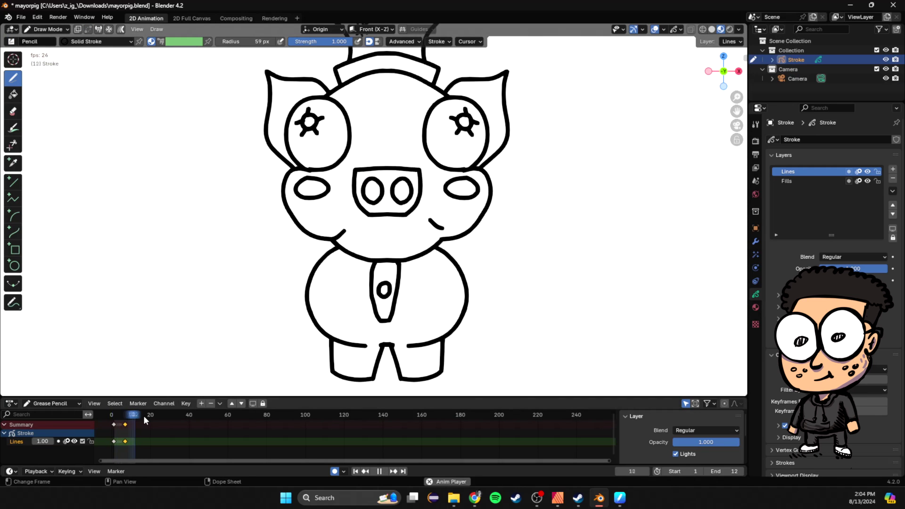
- At frame 7, select the snout with its nostrils in Edit Mode and move it upward
{"action": "key", "text": "Escape"}
{"action": "key", "text": "Tab"}
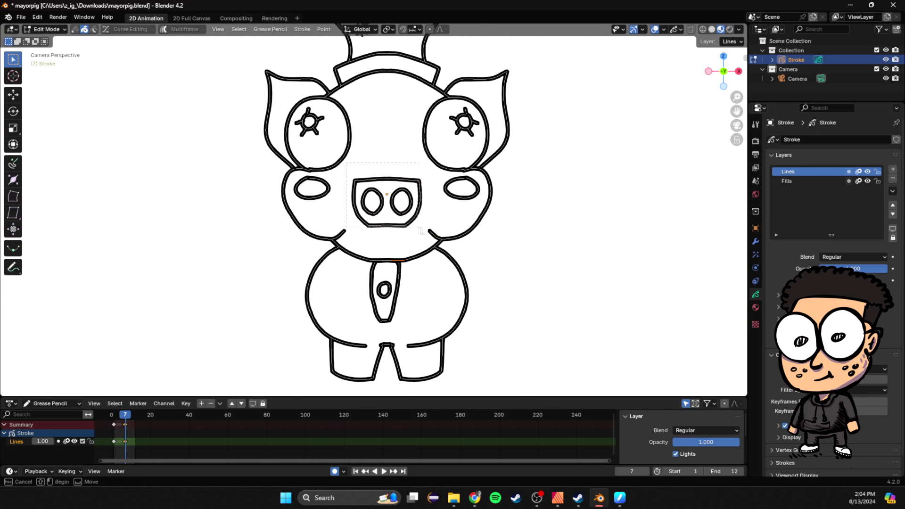
{"action": "left_click_drag", "start_coordinate": [404, 224], "coordinate": [352, 179]}
{"action": "scroll", "coordinate": [405, 219], "scroll_direction": "up", "scroll_amount": 3}
{"action": "key", "text": "g"}
{"action": "left_click", "coordinate": [419, 205]}
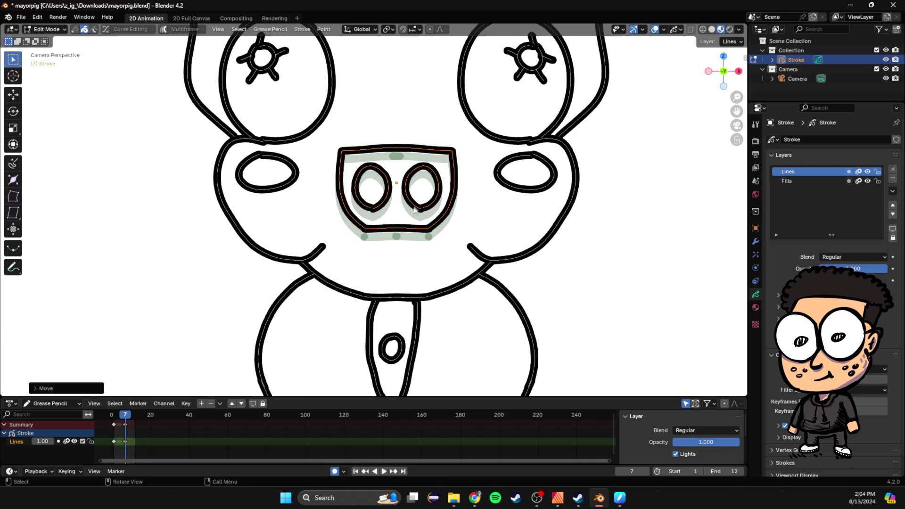
{"action": "scroll", "coordinate": [462, 221], "scroll_direction": "up", "scroll_amount": 1}
{"action": "key", "text": "g"}
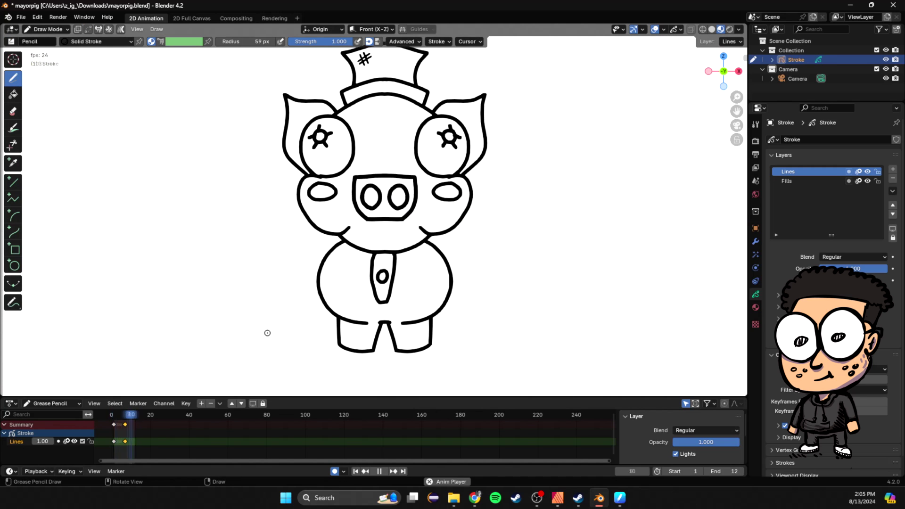
- At frame 7 in Edit Mode, use point selection to reshape the pig's cheek outlines
{"action": "key", "text": "Escape"}
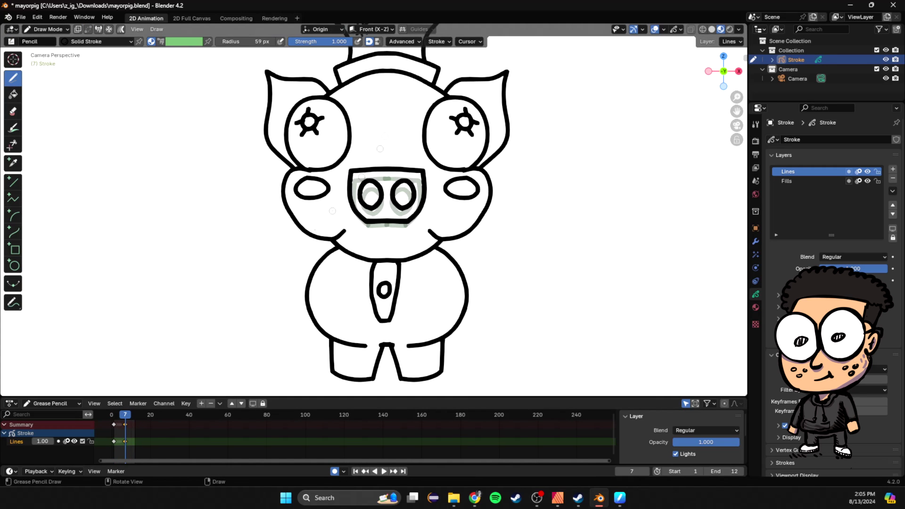
{"action": "key", "text": "Tab"}
{"action": "left_click_drag", "start_coordinate": [12, 61], "coordinate": [48, 62]}
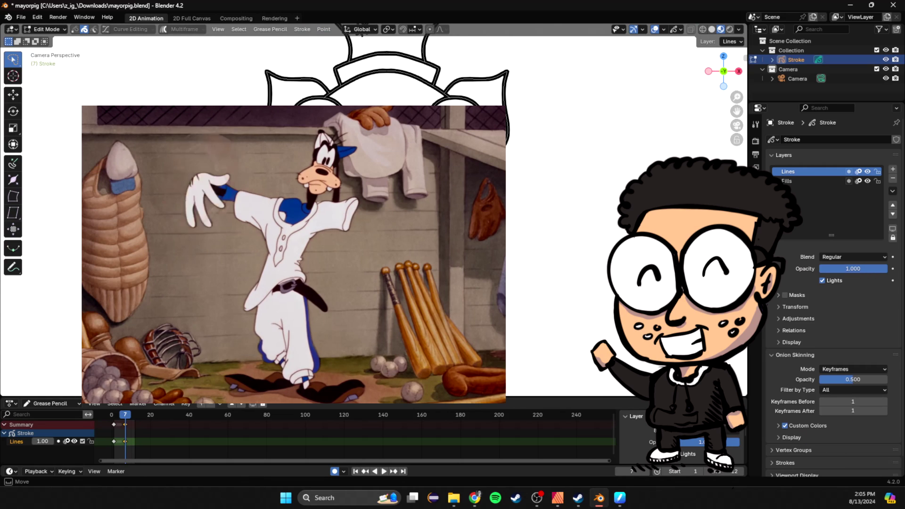
{"action": "left_click", "coordinate": [75, 29]}
{"action": "scroll", "coordinate": [377, 210], "scroll_direction": "up", "scroll_amount": 2}
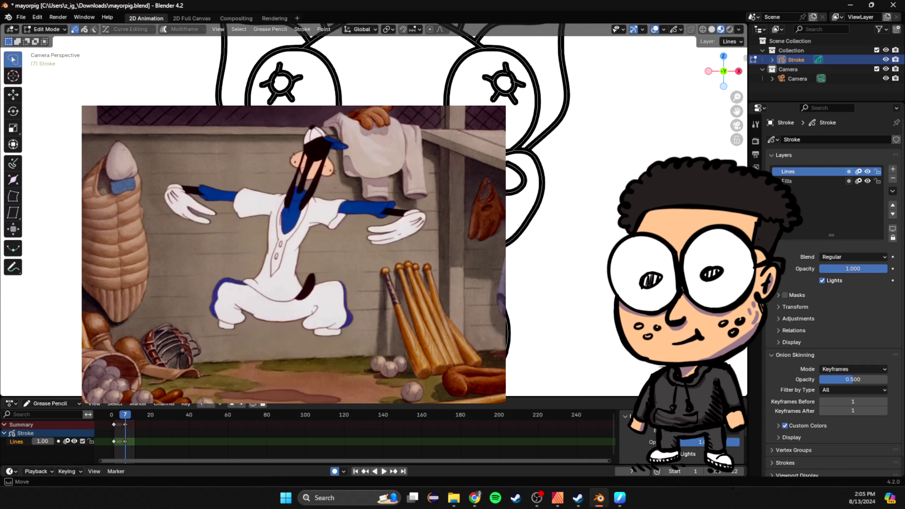
{"action": "scroll", "coordinate": [601, 123], "scroll_direction": "up", "scroll_amount": 2}
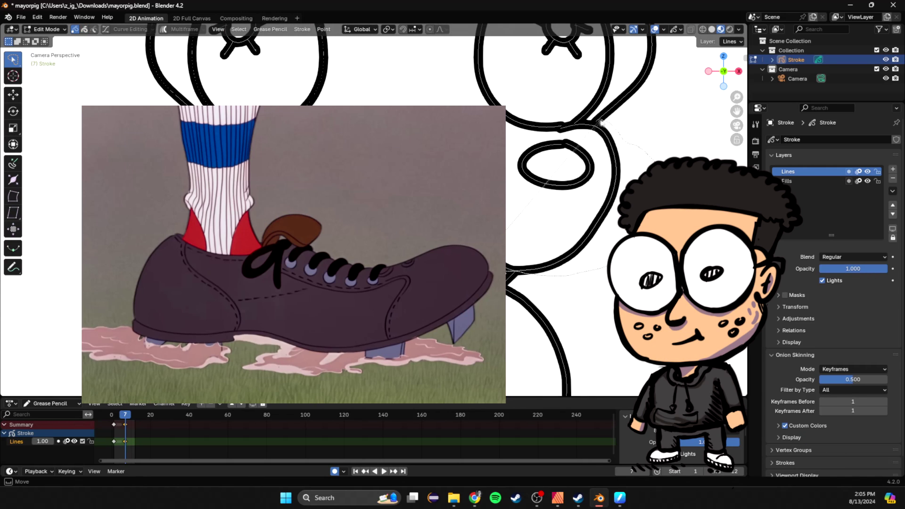
- Return to Draw Mode, save the file and play back the animation to review the motion
{"action": "key", "text": "Tab"}
{"action": "key", "text": "Home"}
{"action": "key", "text": "ctrl+s"}
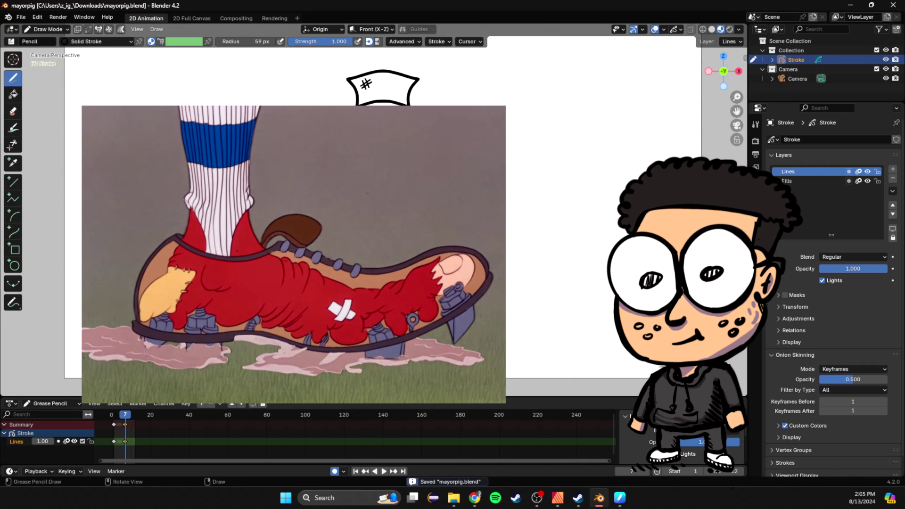
{"action": "key", "text": "space"}
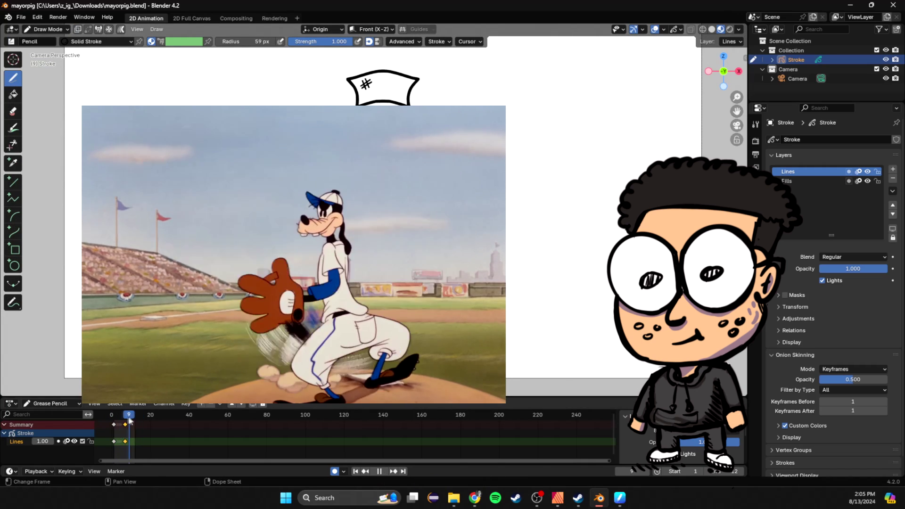
{"action": "key", "text": "space"}
{"action": "scroll", "coordinate": [235, 272], "scroll_direction": "up", "scroll_amount": 3}
{"action": "key", "text": "ctrl+s"}
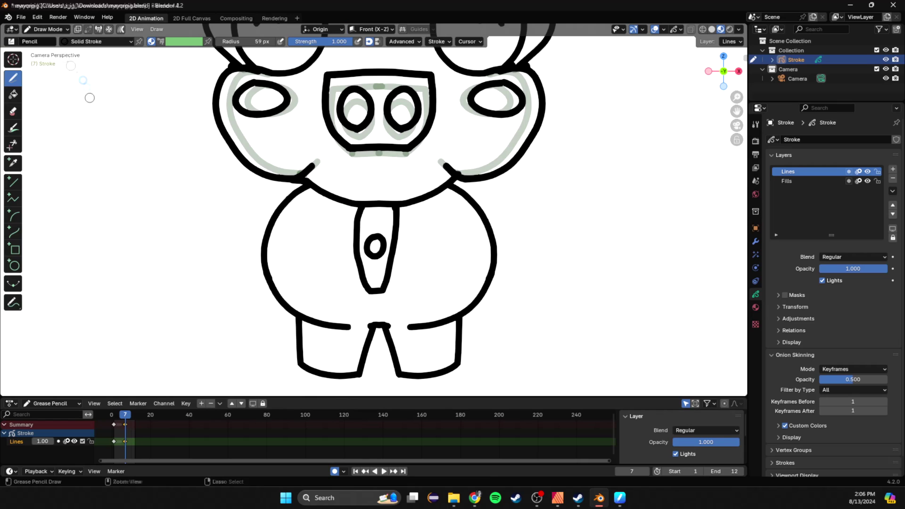
- In Sculpt Mode, pull both sides of the belly outline outward at frame 7 with a 182 px Grab brush
{"action": "left_click", "coordinate": [49, 30]}
{"action": "left_click", "coordinate": [49, 60]}
{"action": "key", "text": "f"}
{"action": "left_click", "coordinate": [242, 252]}
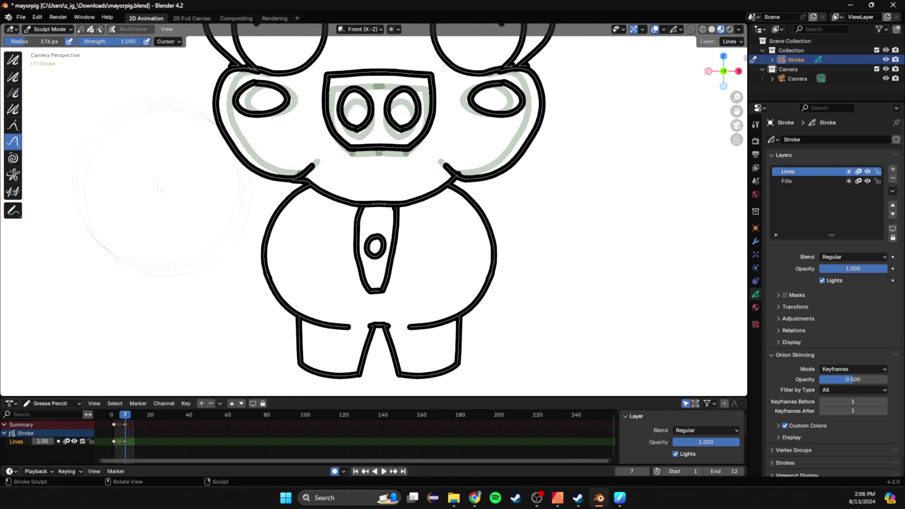
{"action": "key", "text": "f"}
{"action": "left_click", "coordinate": [443, 261]}
{"action": "left_click_drag", "start_coordinate": [478, 255], "coordinate": [490, 257]}
{"action": "left_click_drag", "start_coordinate": [291, 253], "coordinate": [280, 252]}
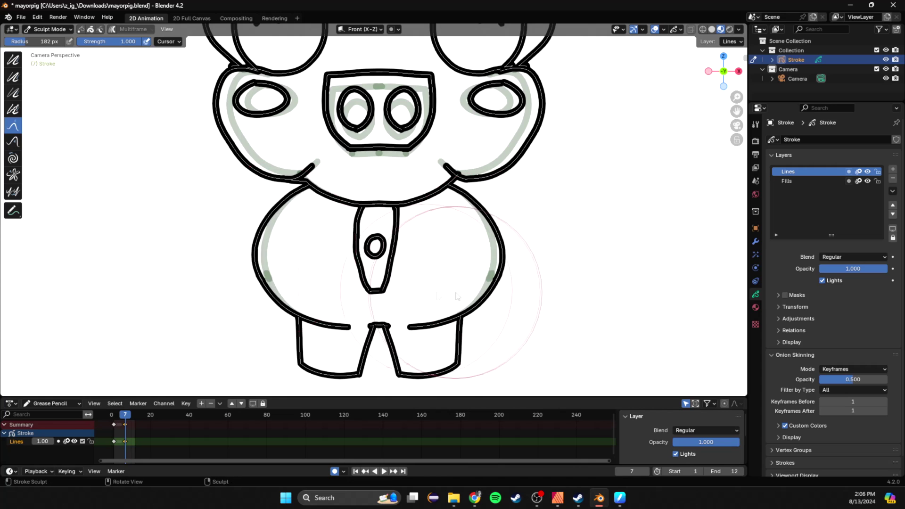
- Save the file, scrub to frame 11 and set the sculpt brush radius to 93 px
{"action": "scroll", "coordinate": [451, 283], "scroll_direction": "down", "scroll_amount": 4}
{"action": "key", "text": "ctrl+s"}
{"action": "mouse_move", "coordinate": [124, 415]}
{"action": "left_mouse_down"}
{"action": "mouse_move", "coordinate": [120, 428]}
{"action": "mouse_move", "coordinate": [133, 424]}
{"action": "left_mouse_up"}
{"action": "scroll", "coordinate": [415, 182], "scroll_direction": "up", "scroll_amount": 3}
{"action": "key", "text": "f"}
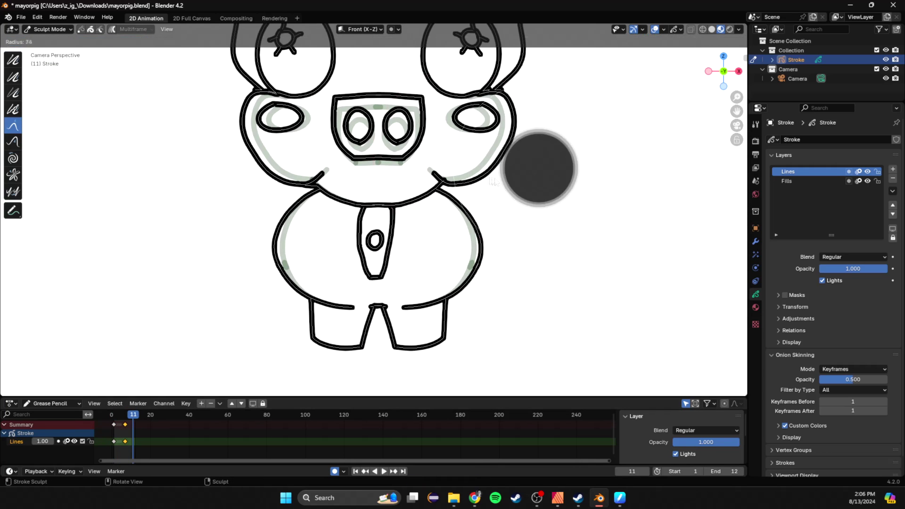
{"action": "left_click", "coordinate": [583, 170]}
- Save the file, play back the animation of the whole character and scrub to frame 8
{"action": "scroll", "coordinate": [439, 182], "scroll_direction": "down", "scroll_amount": 3}
{"action": "key", "text": "ctrl+s"}
{"action": "key", "text": "space"}
{"action": "key", "text": "space"}
{"action": "scroll", "coordinate": [302, 144], "scroll_direction": "down", "scroll_amount": 3}
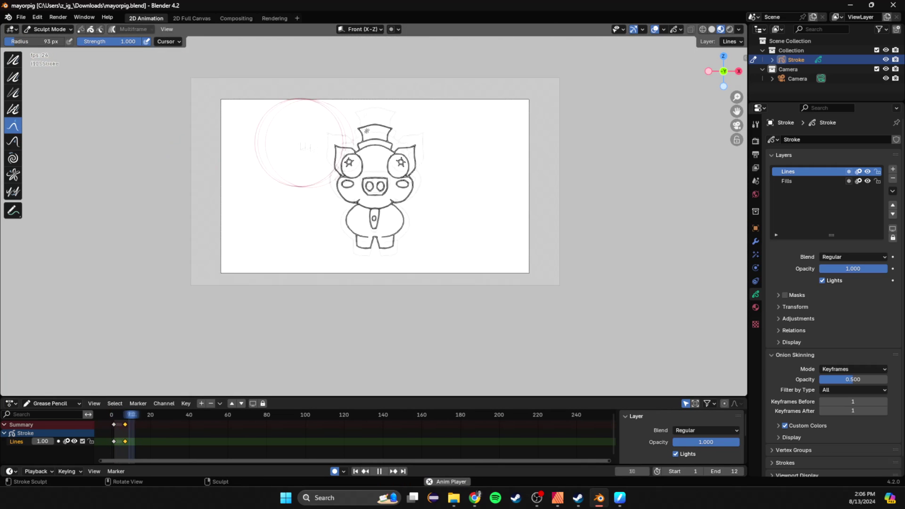
{"action": "scroll", "coordinate": [299, 143], "scroll_direction": "up", "scroll_amount": 3}
{"action": "middle_click_drag", "start_coordinate": [290, 162], "coordinate": [271, 283], "text": "shift"}
{"action": "key", "text": "space"}
{"action": "mouse_move", "coordinate": [124, 416]}
{"action": "left_mouse_down"}
{"action": "mouse_move", "coordinate": [138, 420]}
{"action": "mouse_move", "coordinate": [127, 425]}
{"action": "left_mouse_up"}
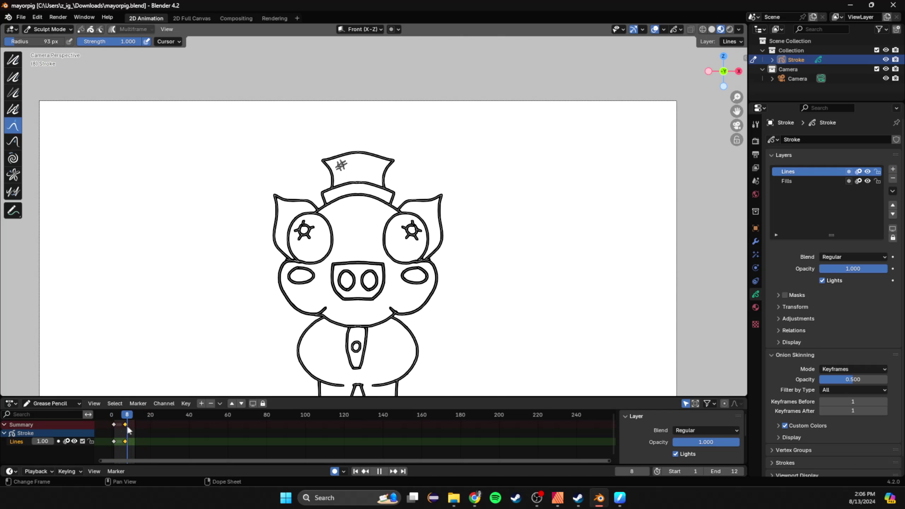
- Save the file and look at the installed and available extensions in the Preferences
{"action": "key", "text": "ctrl+s"}
{"action": "left_click", "coordinate": [21, 17]}
{"action": "mouse_move", "coordinate": [36, 17]}
{"action": "left_click", "coordinate": [60, 138]}
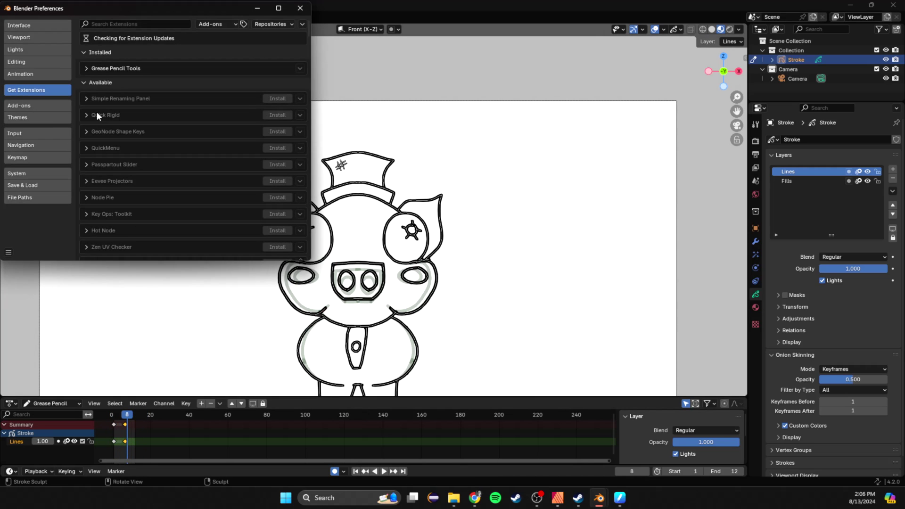
{"action": "left_click", "coordinate": [89, 55]}
{"action": "left_click", "coordinate": [301, 8]}
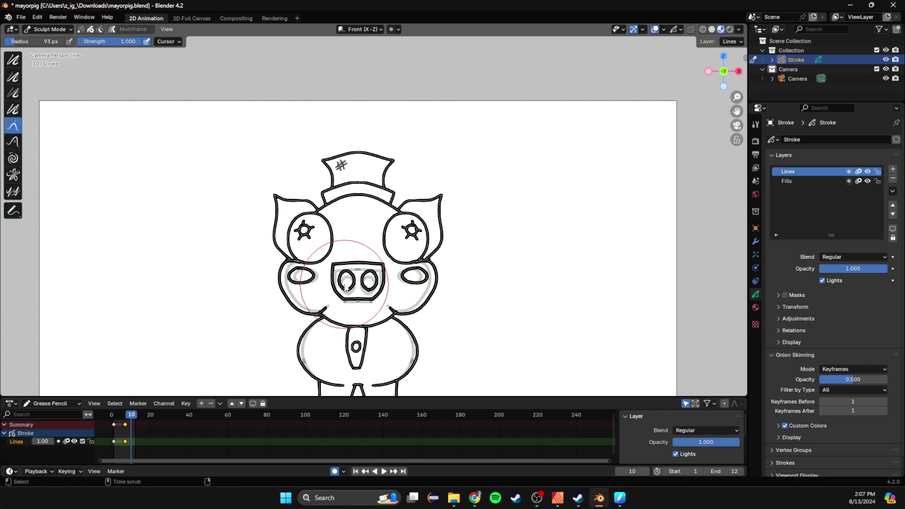
- Scrub the frames around frame 7 and play back the animation to compare the two poses
{"action": "scroll", "coordinate": [344, 285], "scroll_direction": "up", "scroll_amount": 1}
{"action": "middle_click_drag", "start_coordinate": [345, 286], "coordinate": [361, 230], "text": "shift"}
{"action": "middle_click_drag", "start_coordinate": [363, 242], "coordinate": [452, 247], "text": "alt"}
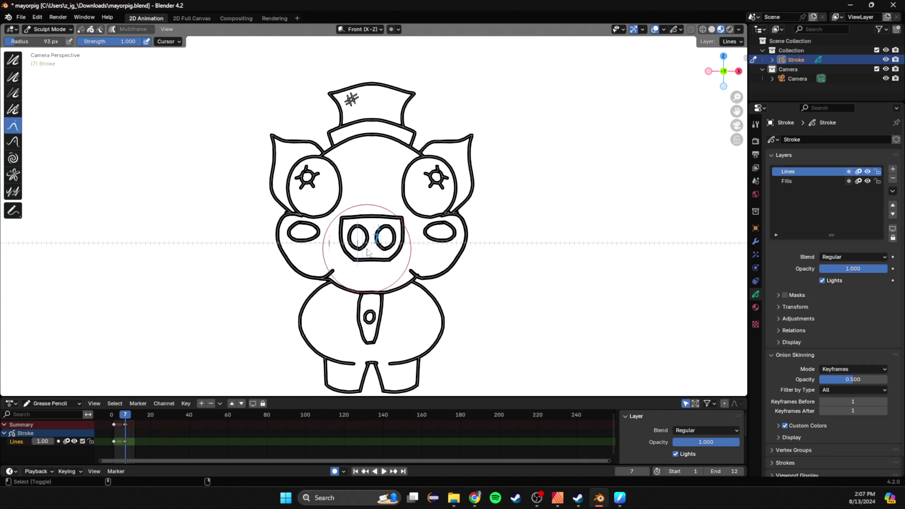
{"action": "key", "text": "space"}
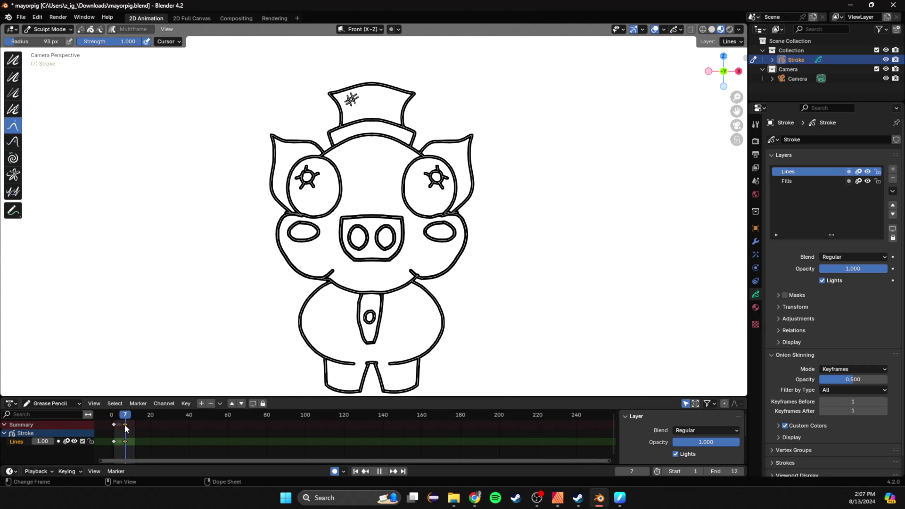
{"action": "left_click_drag", "start_coordinate": [116, 431], "coordinate": [157, 429]}
{"action": "key", "text": "space"}
{"action": "scroll", "coordinate": [421, 320], "scroll_direction": "down", "scroll_amount": 3}
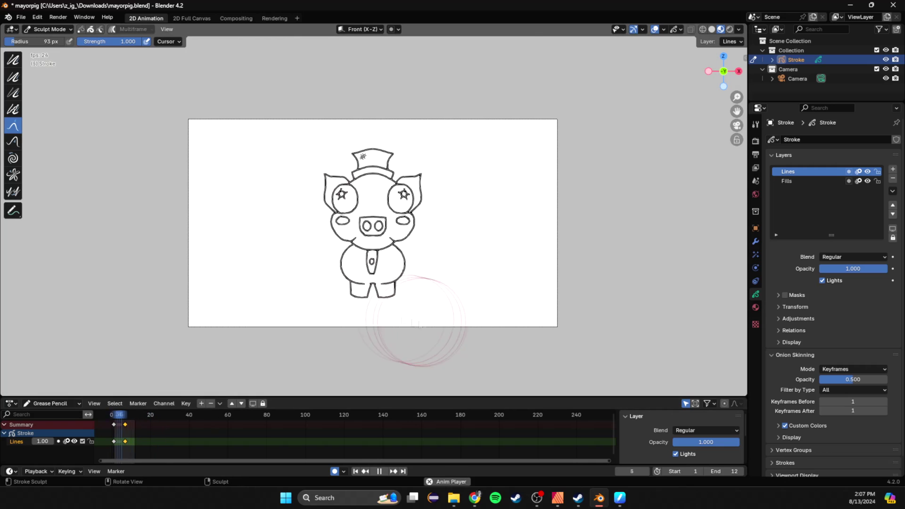
{"action": "key", "text": "space"}
- Switch to Object Mode and look through the available object operations
{"action": "left_click", "coordinate": [29, 30]}
{"action": "left_click", "coordinate": [40, 40]}
{"action": "left_click", "coordinate": [146, 29]}
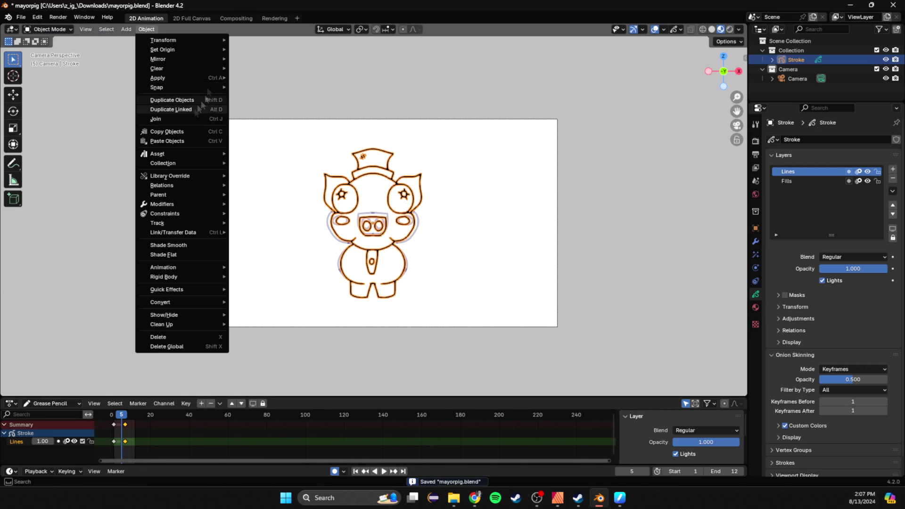
{"action": "scroll", "coordinate": [356, 184], "scroll_direction": "up", "scroll_amount": 4}
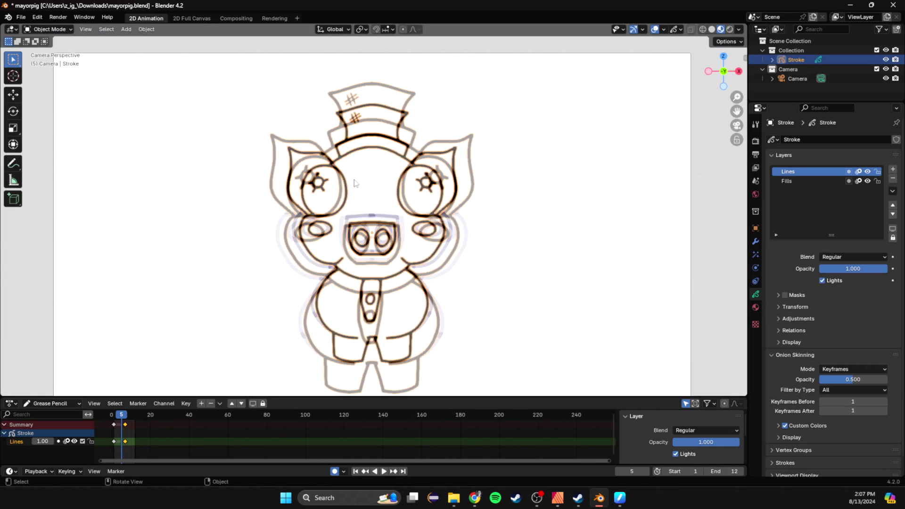
{"action": "left_click", "coordinate": [147, 29]}
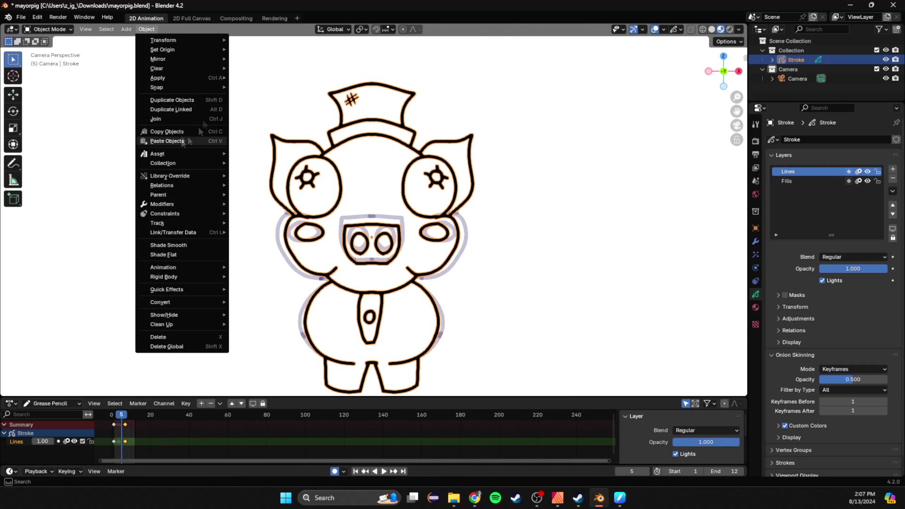
{"action": "mouse_move", "coordinate": [189, 69]}
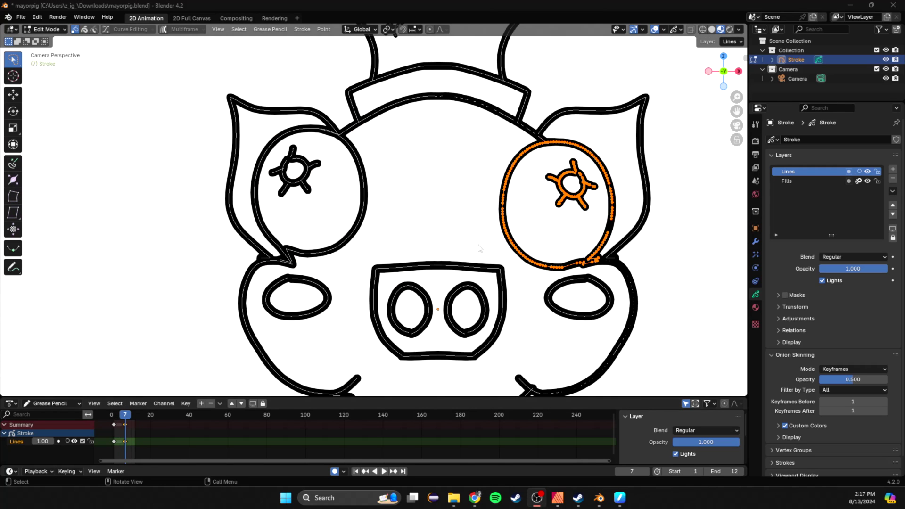
- At frame 7 in Edit Mode, select and move part of the right-hand eye's outline, and return to Draw Mode
{"action": "left_click", "coordinate": [535, 235]}
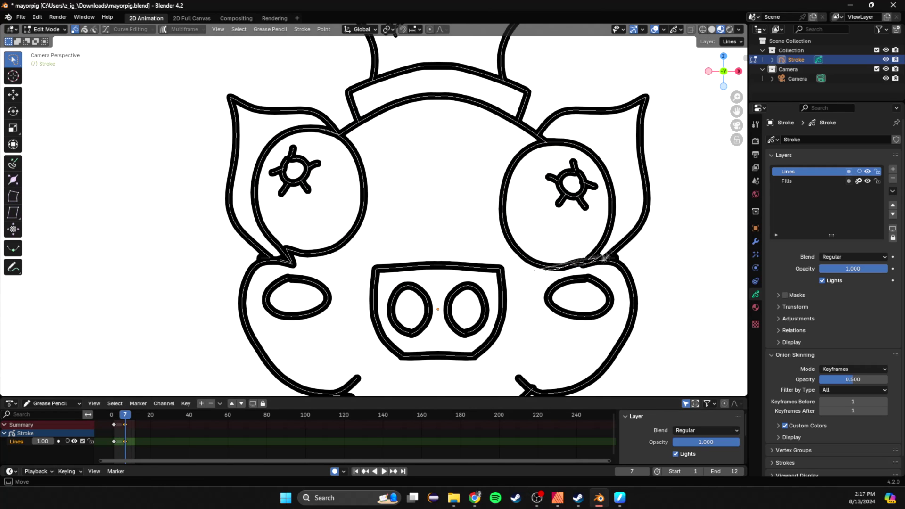
{"action": "left_click_drag", "start_coordinate": [527, 261], "coordinate": [488, 229]}
{"action": "key", "text": "g"}
{"action": "left_click", "coordinate": [438, 216]}
{"action": "scroll", "coordinate": [438, 215], "scroll_direction": "down", "scroll_amount": 7}
{"action": "key", "text": "Tab"}
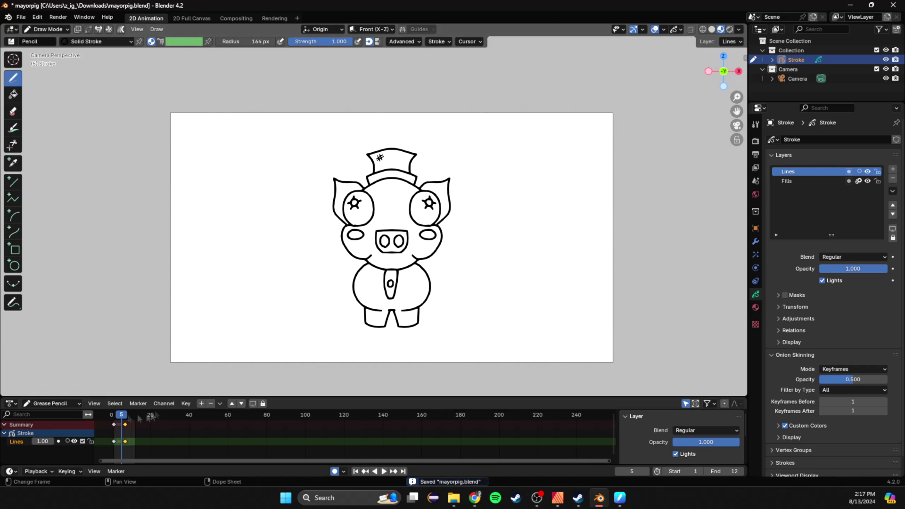
- At frame 7, switch to Sculpt Mode and adjust the corner where the left-hand eye meets the cheek with the Grab brush
{"action": "scroll", "coordinate": [374, 210], "scroll_direction": "up", "scroll_amount": 10}
{"action": "middle_click_drag", "start_coordinate": [353, 245], "coordinate": [438, 215]}
{"action": "key", "text": "KP_0"}
{"action": "scroll", "coordinate": [384, 219], "scroll_direction": "down", "scroll_amount": 7}
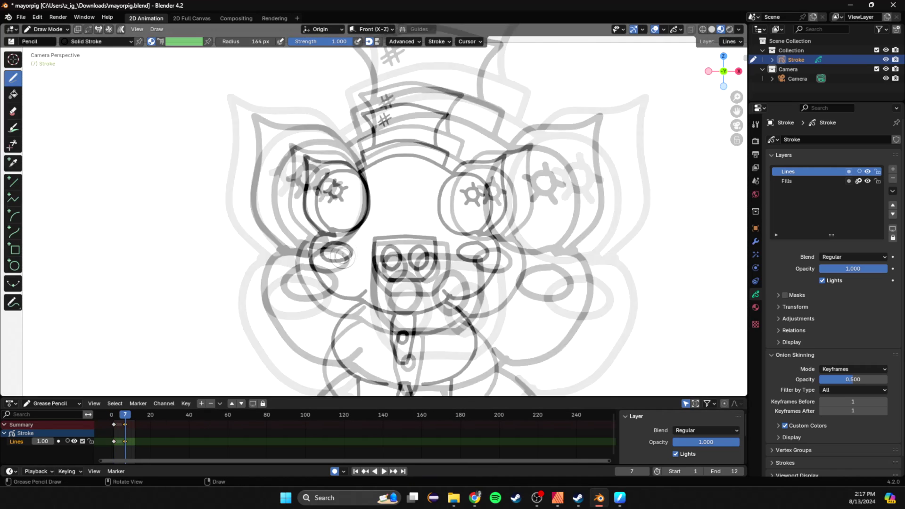
{"action": "scroll", "coordinate": [354, 235], "scroll_direction": "up", "scroll_amount": 11}
{"action": "left_click_drag", "start_coordinate": [286, 261], "coordinate": [275, 246]}
{"action": "left_click", "coordinate": [46, 29]}
{"action": "left_click", "coordinate": [36, 60]}
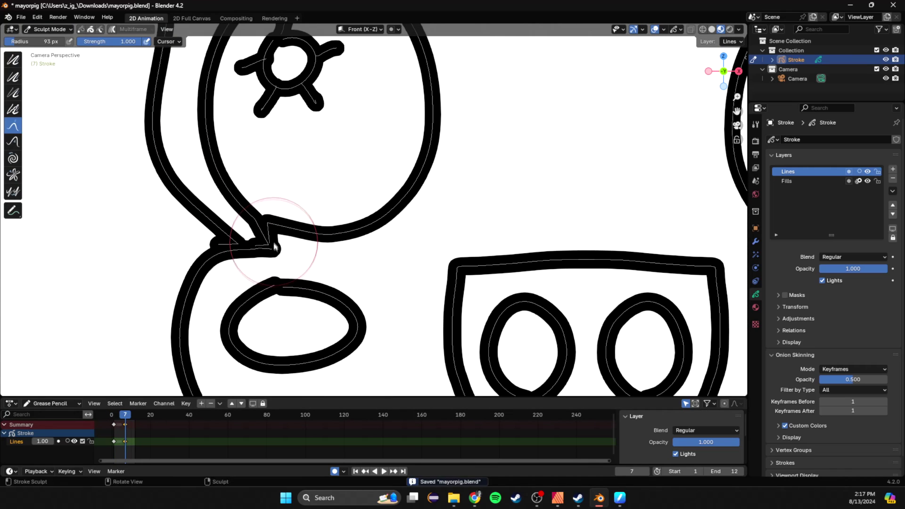
- Set the Grab brush radius to 58 px, check the right-hand eye's lower corner and save the file
{"action": "scroll", "coordinate": [353, 184], "scroll_direction": "down", "scroll_amount": 4}
{"action": "middle_click_drag", "start_coordinate": [590, 227], "coordinate": [372, 210], "text": "shift"}
{"action": "scroll", "coordinate": [404, 222], "scroll_direction": "up", "scroll_amount": 4}
{"action": "scroll", "coordinate": [405, 227], "scroll_direction": "up", "scroll_amount": 3}
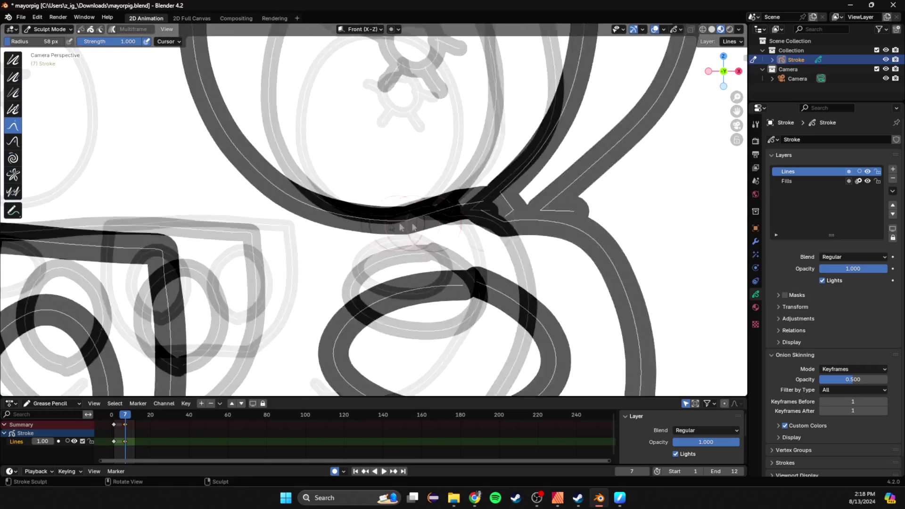
{"action": "scroll", "coordinate": [323, 251], "scroll_direction": "down", "scroll_amount": 10}
{"action": "key", "text": "ctrl+s"}
- Jump between the two keyframes to compare the poses around the right-hand eye and cheek
{"action": "key", "text": "Tab"}
{"action": "key", "text": "Tab"}
{"action": "key", "text": "Down"}
{"action": "key", "text": "Down"}
{"action": "key", "text": "Up"}
{"action": "middle_click_drag", "start_coordinate": [320, 243], "coordinate": [378, 213]}
{"action": "key", "text": "KP_0"}
{"action": "scroll", "coordinate": [375, 211], "scroll_direction": "up", "scroll_amount": 10}
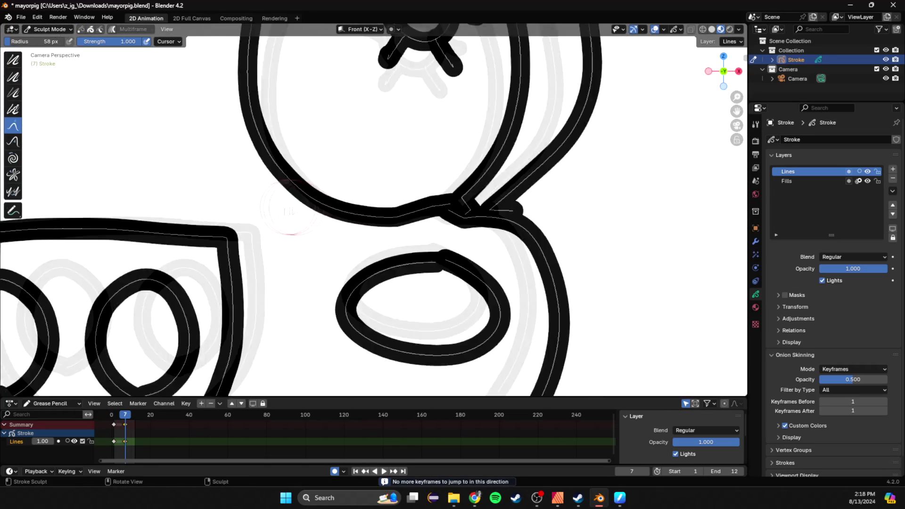
- Reshape the junction of the left-hand eye, ear and cheek, reducing the Grab brush radius to 20 px for the fine adjustment
{"action": "middle_click_drag", "start_coordinate": [236, 208], "coordinate": [660, 257], "text": "shift"}
{"action": "left_click_drag", "start_coordinate": [129, 236], "coordinate": [128, 265]}
{"action": "scroll", "coordinate": [302, 259], "scroll_direction": "down", "scroll_amount": 8}
{"action": "scroll", "coordinate": [301, 255], "scroll_direction": "up", "scroll_amount": 6}
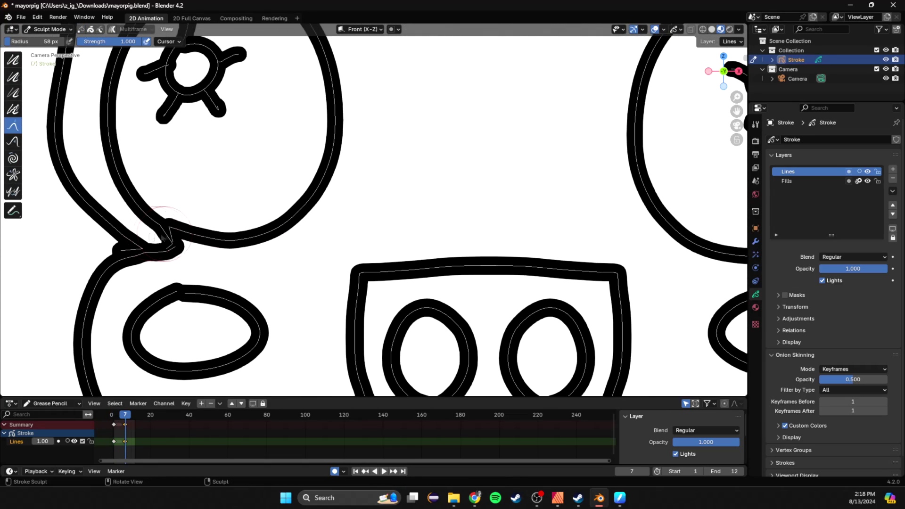
{"action": "key", "text": "f"}
{"action": "left_click", "coordinate": [150, 234]}
{"action": "left_click_drag", "start_coordinate": [158, 231], "coordinate": [161, 232]}
{"action": "scroll", "coordinate": [245, 234], "scroll_direction": "down", "scroll_amount": 6}
{"action": "scroll", "coordinate": [244, 230], "scroll_direction": "down", "scroll_amount": 5}
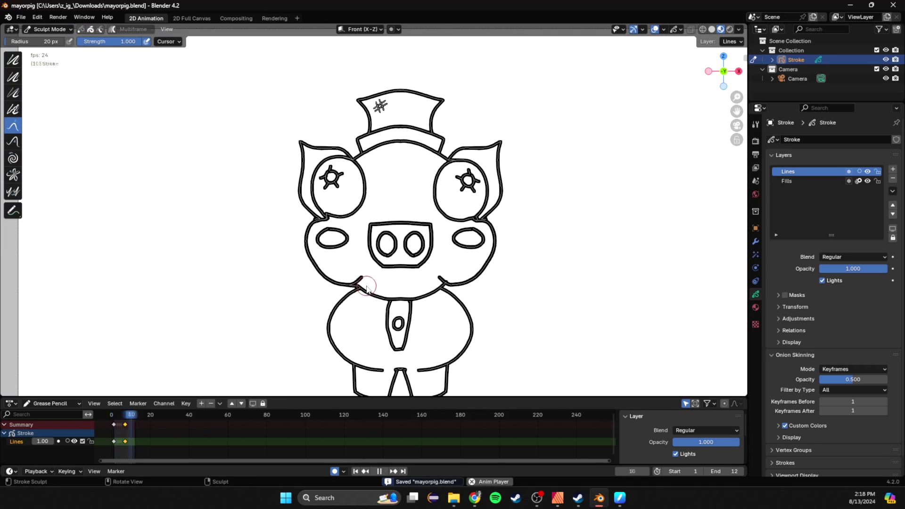
- Nudge the left-hand cheek line's end at the eye corner, save the file and play back the animation
{"action": "scroll", "coordinate": [278, 253], "scroll_direction": "up", "scroll_amount": 5}
{"action": "scroll", "coordinate": [278, 253], "scroll_direction": "up", "scroll_amount": 4}
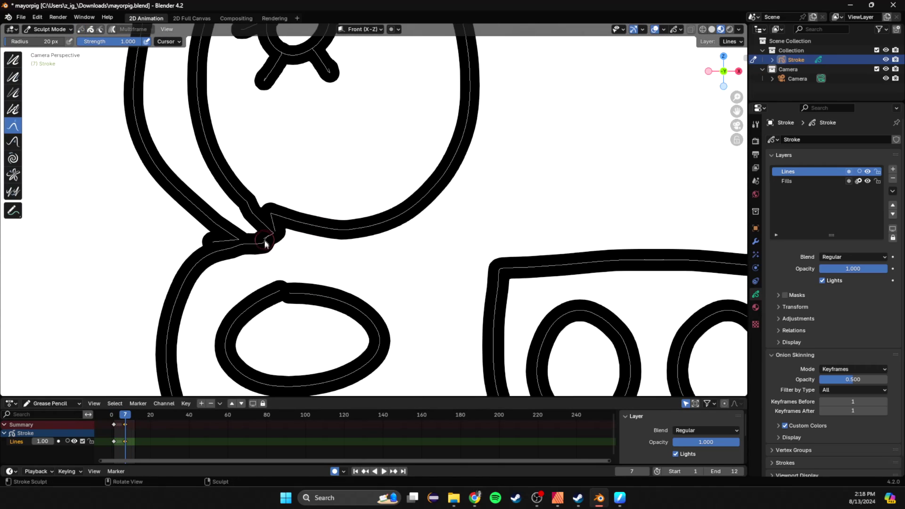
{"action": "left_click_drag", "start_coordinate": [265, 240], "coordinate": [268, 237]}
{"action": "scroll", "coordinate": [268, 238], "scroll_direction": "down", "scroll_amount": 14}
{"action": "key", "text": "ctrl+s"}
{"action": "scroll", "coordinate": [455, 250], "scroll_direction": "up", "scroll_amount": 3}
{"action": "key", "text": "space"}
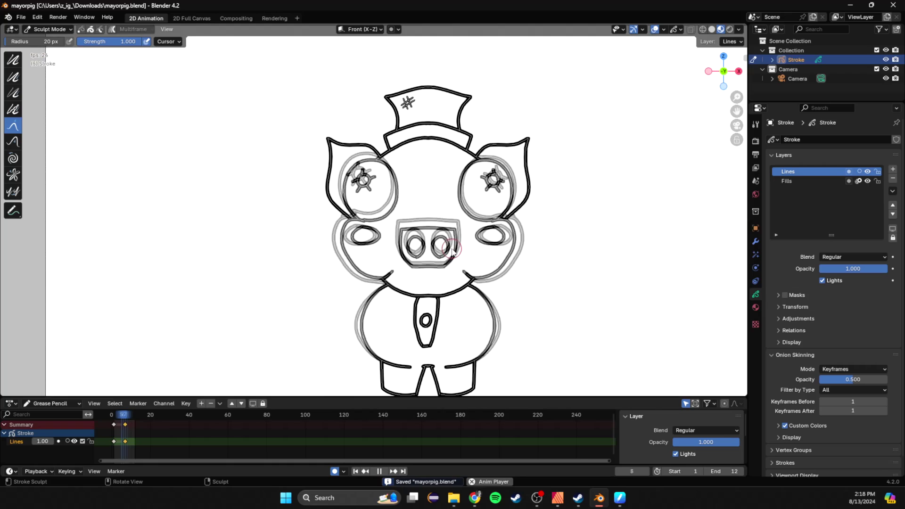
{"action": "scroll", "coordinate": [480, 271], "scroll_direction": "down", "scroll_amount": 1}
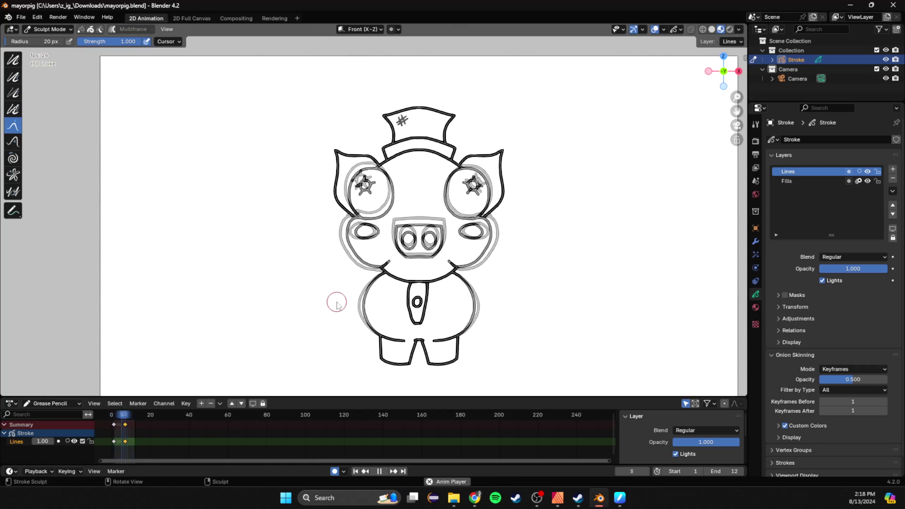
- At frame 7, nudge the lower line of the left-hand cheek with the Grab brush and replay the animation
{"action": "key", "text": "space"}
{"action": "left_click", "coordinate": [125, 415]}
{"action": "scroll", "coordinate": [385, 267], "scroll_direction": "up", "scroll_amount": 10}
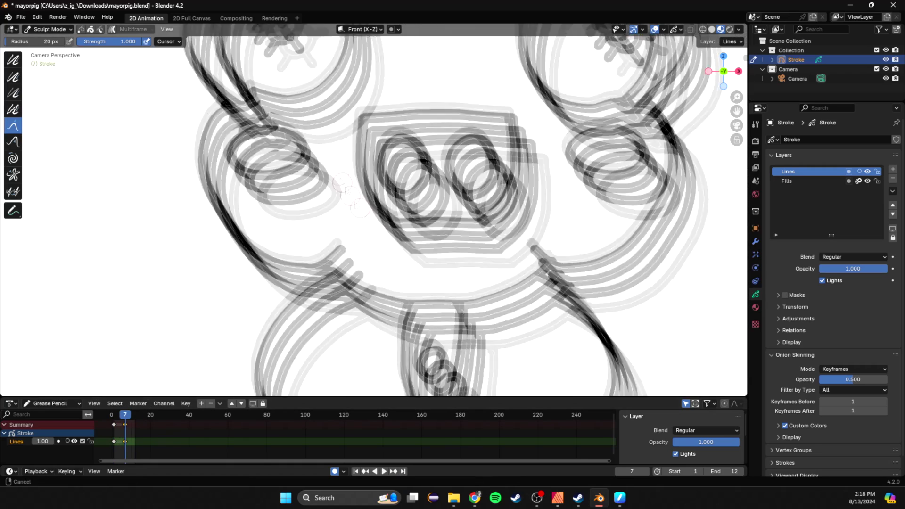
{"action": "left_click_drag", "start_coordinate": [297, 274], "coordinate": [295, 268]}
{"action": "scroll", "coordinate": [307, 267], "scroll_direction": "down", "scroll_amount": 9}
{"action": "scroll", "coordinate": [379, 262], "scroll_direction": "down", "scroll_amount": 5}
{"action": "key", "text": "space"}
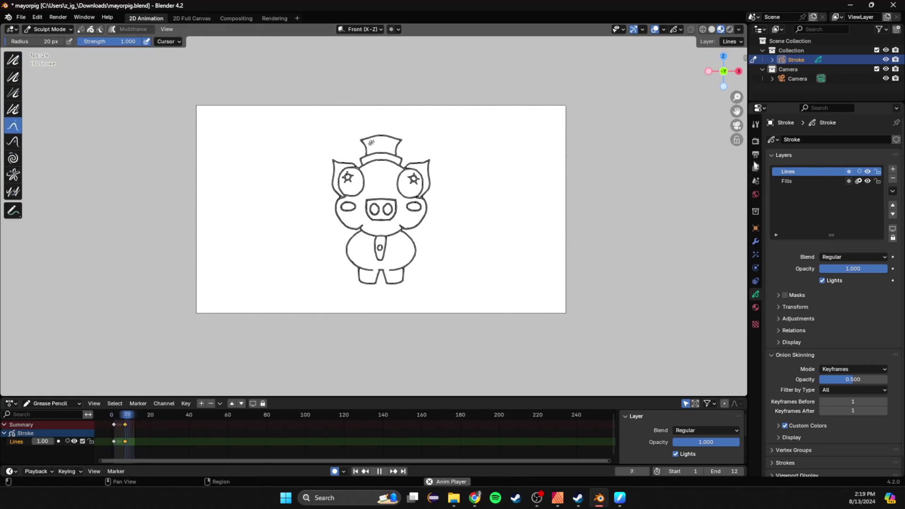
- Set the scene's output frame rate to a custom 12 fps and play back the animation in the camera view
{"action": "left_click", "coordinate": [755, 156]}
{"action": "left_click", "coordinate": [847, 226]}
{"action": "left_click", "coordinate": [855, 331]}
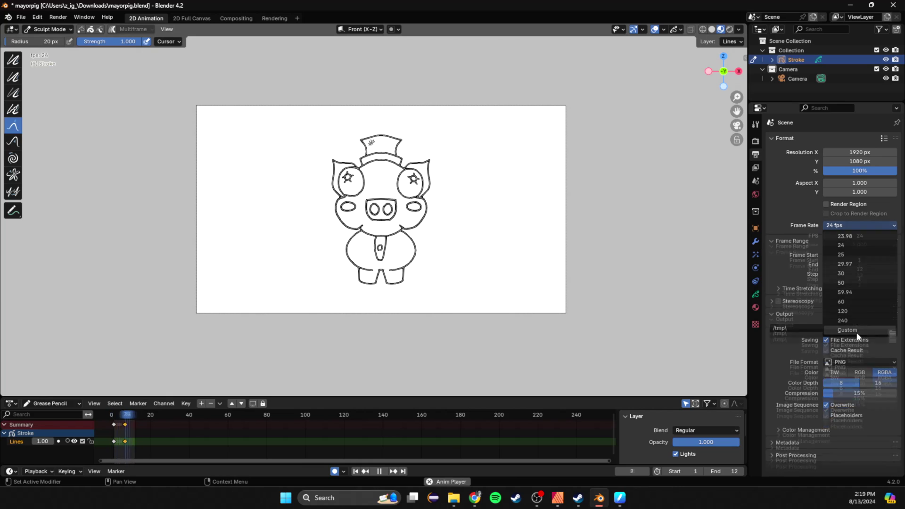
{"action": "left_click", "coordinate": [842, 228]}
{"action": "left_click", "coordinate": [845, 236]}
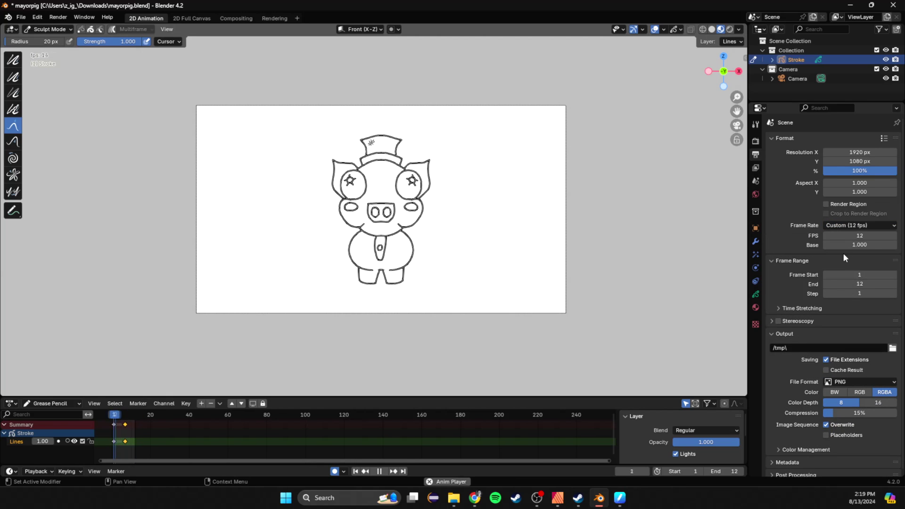
{"action": "key", "text": "KP_0"}
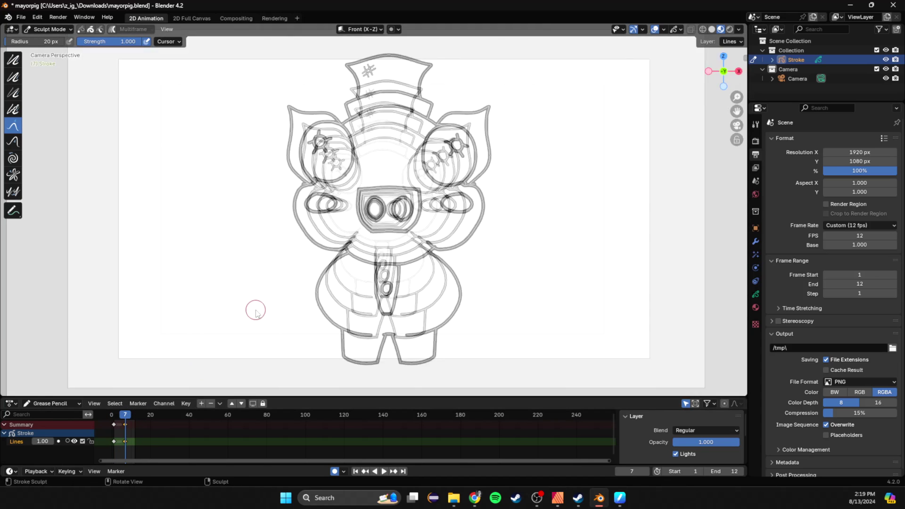
{"action": "key", "text": "space"}
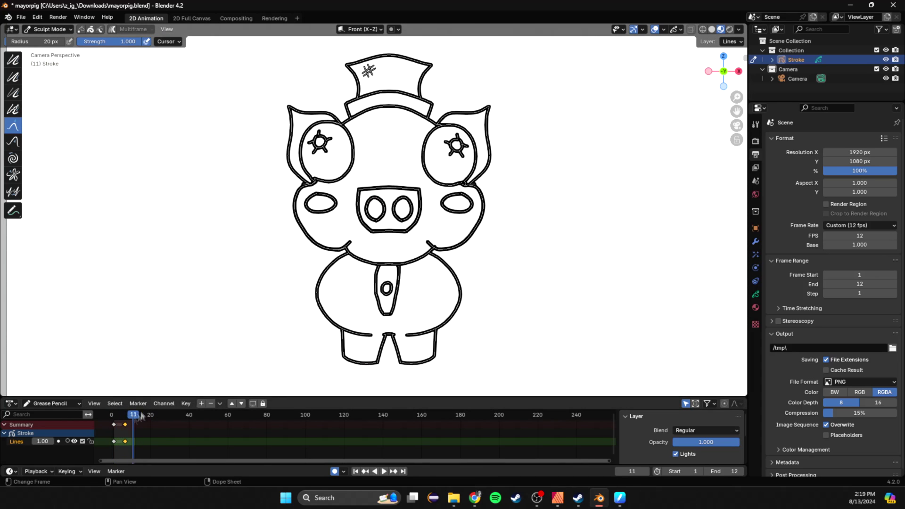
- At frame 7, enlarge the Grab brush and push the sides of the tie outward
{"action": "left_click", "coordinate": [125, 415]}
{"action": "scroll", "coordinate": [383, 289], "scroll_direction": "up", "scroll_amount": 7}
{"action": "key", "text": "f"}
{"action": "left_click", "coordinate": [432, 166]}
{"action": "left_click_drag", "start_coordinate": [359, 315], "coordinate": [330, 331]}
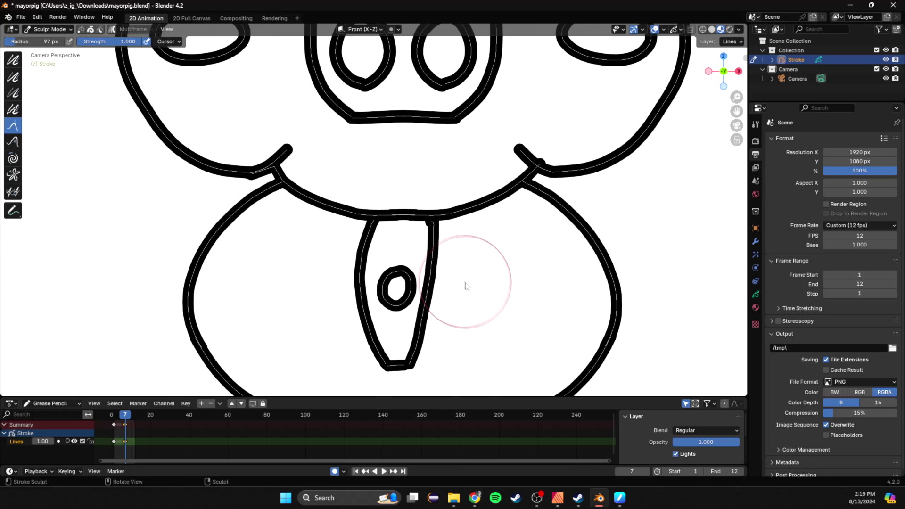
{"action": "left_click_drag", "start_coordinate": [450, 316], "coordinate": [461, 267]}
- In Edit Mode, enlarge and move the small circle on the tie, then save, play the animation and return to Sculpt Mode
{"action": "key", "text": "Tab"}
{"action": "key", "text": "l"}
{"action": "key", "text": "s"}
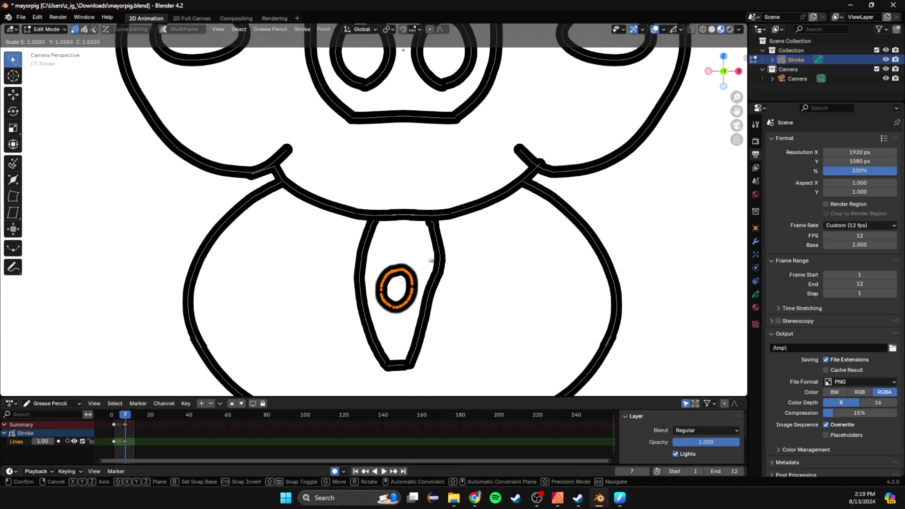
{"action": "left_click", "coordinate": [447, 253]}
{"action": "key", "text": "g"}
{"action": "left_click", "coordinate": [447, 244]}
{"action": "key", "text": "ctrl+s"}
{"action": "key", "text": "space"}
{"action": "scroll", "coordinate": [292, 339], "scroll_direction": "down", "scroll_amount": 7}
{"action": "key", "text": "Tab"}
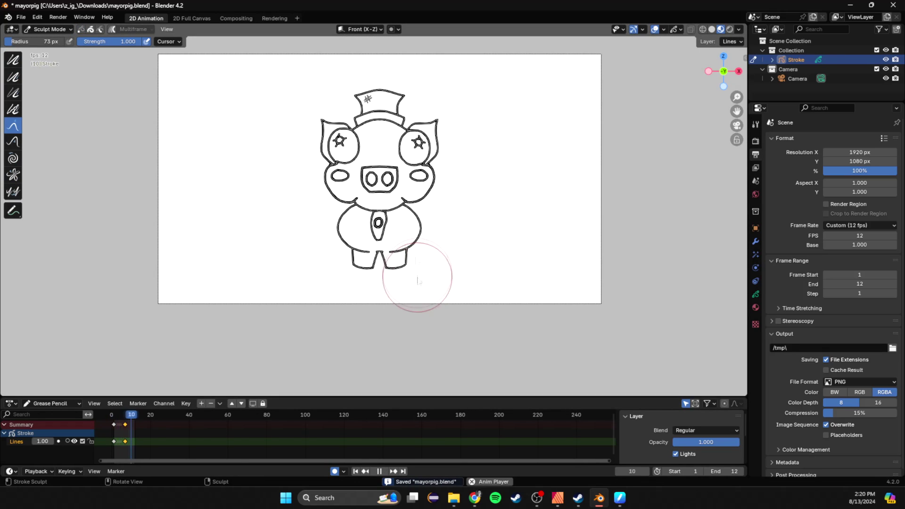
- Try to scale and move the left-hand ear outline at frame 7 in Edit Mode
{"action": "scroll", "coordinate": [354, 108], "scroll_direction": "up", "scroll_amount": 8}
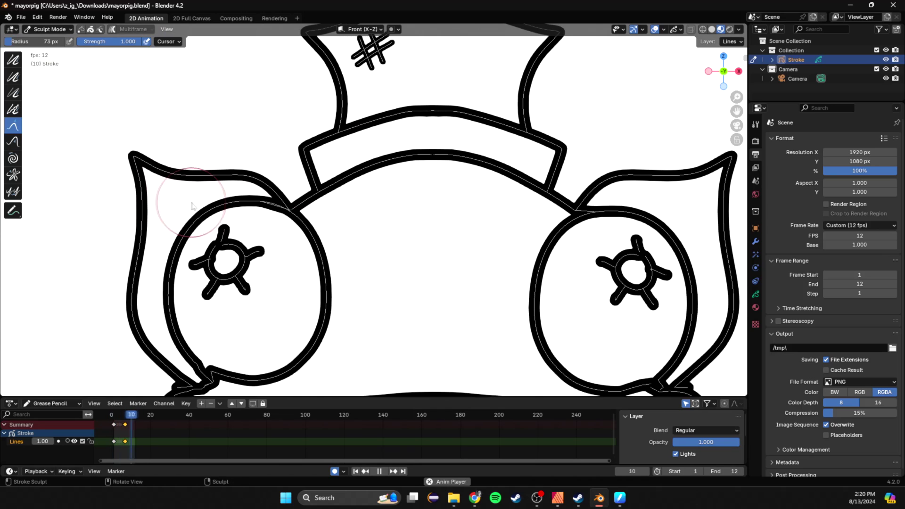
{"action": "key", "text": "space"}
{"action": "key", "text": "KP_0"}
{"action": "key", "text": "Tab"}
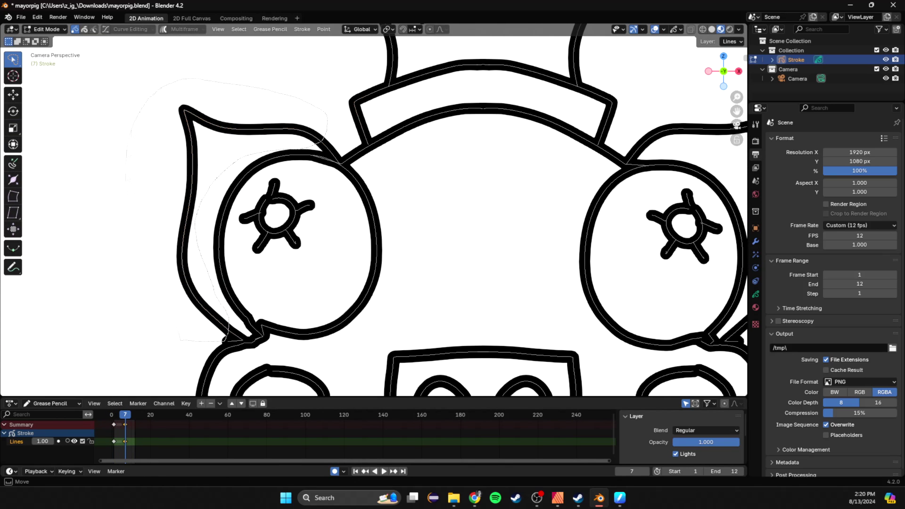
{"action": "left_click_drag", "start_coordinate": [179, 334], "coordinate": [141, 264]}
{"action": "scroll", "coordinate": [293, 227], "scroll_direction": "down", "scroll_amount": 2}
{"action": "key", "text": "s"}
{"action": "left_click", "coordinate": [406, 202]}
{"action": "key", "text": "g"}
{"action": "left_click", "coordinate": [393, 203]}
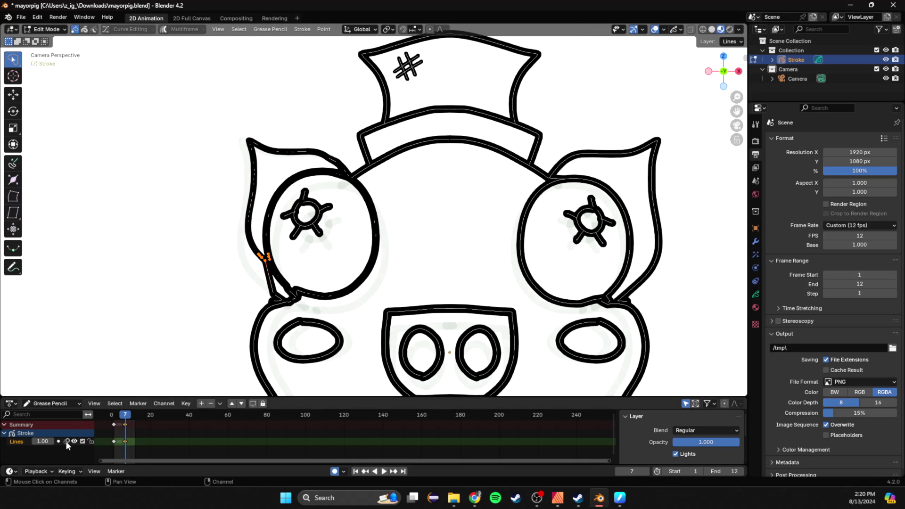
- Try to rotate and move points on the left-hand ear's lower edge with onion skinning on for the Lines layer, and save
{"action": "key", "text": "r"}
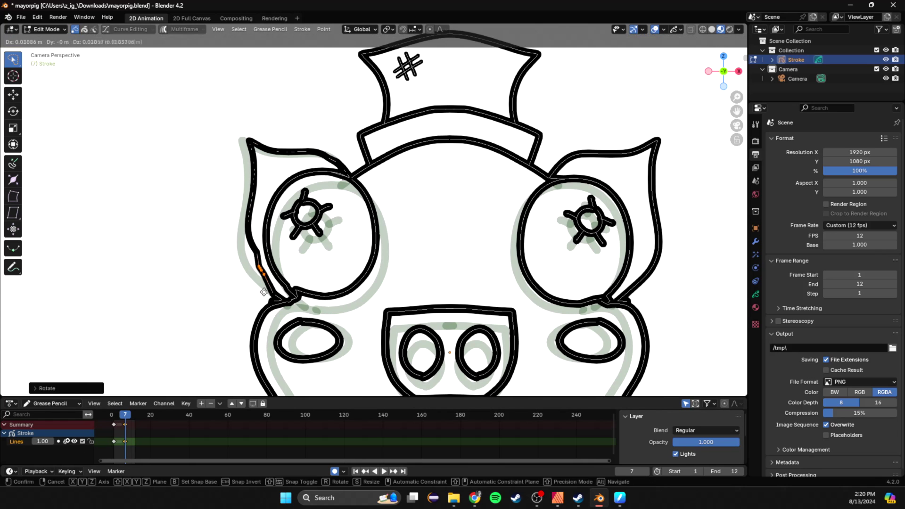
{"action": "left_click", "coordinate": [264, 292]}
{"action": "left_click", "coordinate": [265, 252]}
{"action": "key", "text": "g"}
{"action": "left_click", "coordinate": [264, 247]}
{"action": "scroll", "coordinate": [292, 249], "scroll_direction": "up", "scroll_amount": 3}
{"action": "key", "text": "ctrl+s"}
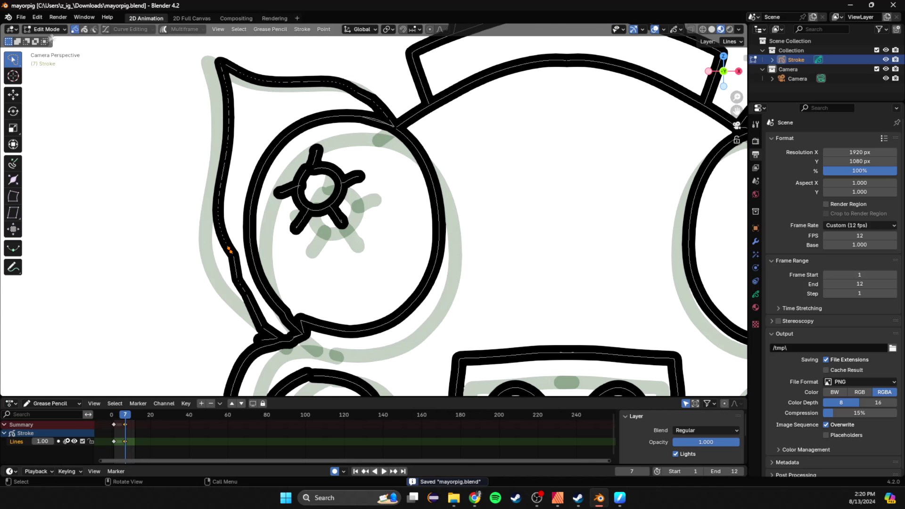
- Try to smooth the left-hand ear's lower edge in Sculpt Mode and play back the animation
{"action": "left_click", "coordinate": [51, 29]}
{"action": "left_click", "coordinate": [60, 62]}
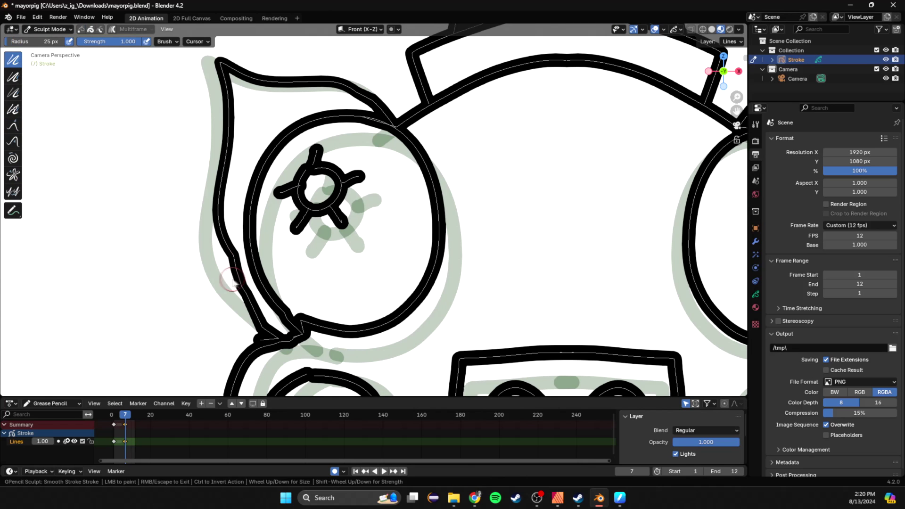
{"action": "key", "text": "Home"}
{"action": "key", "text": "space"}
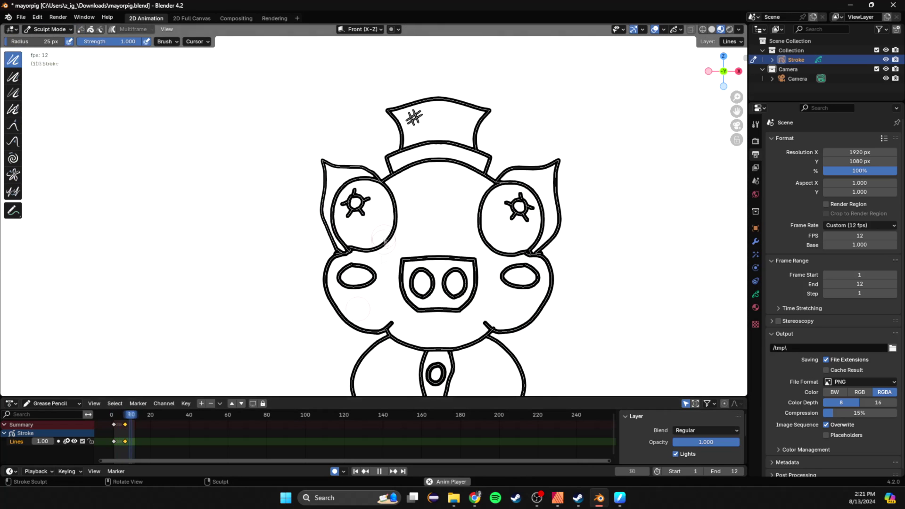
{"action": "key", "text": "Escape"}
{"action": "key", "text": "Tab"}
{"action": "key", "text": "Tab"}
{"action": "key", "text": "space"}
{"action": "key", "text": "Escape"}
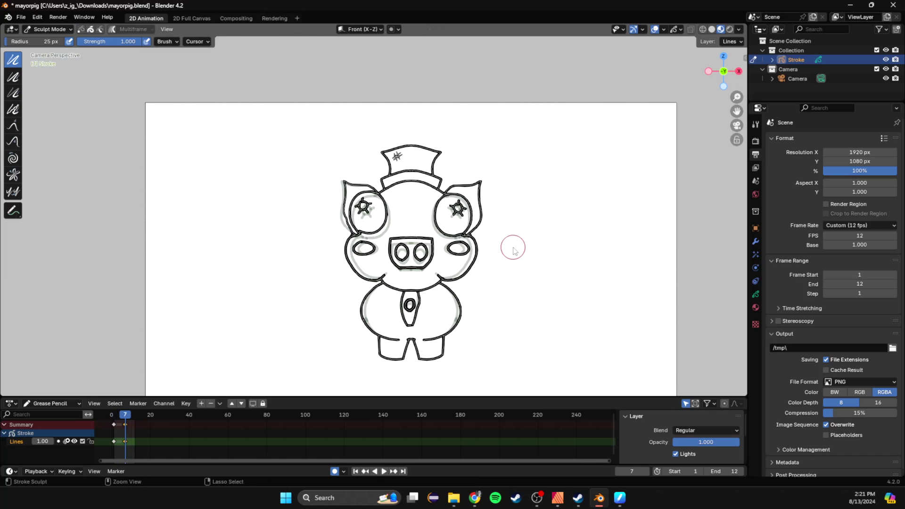
- In Edit Mode, undo the recent changes to the left-hand ear
{"action": "key", "text": "Tab"}
{"action": "key", "text": "ctrl+z"}
{"action": "key", "text": "ctrl+z"}
{"action": "key", "text": "ctrl+z"}
{"action": "key", "text": "ctrl+z"}
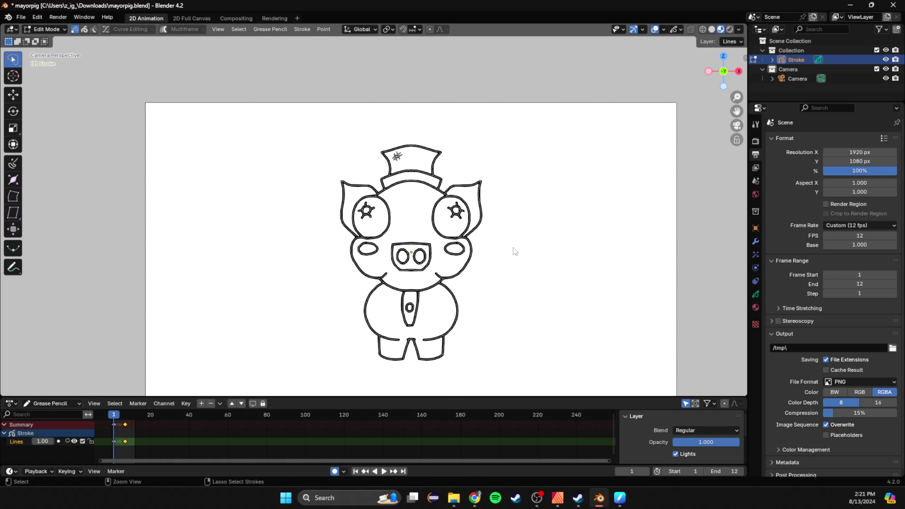
- Play back the animation, return to Sculpt Mode and save the file
{"action": "key", "text": "space"}
{"action": "key", "text": "Tab"}
{"action": "key", "text": "ctrl+s"}
{"action": "scroll", "coordinate": [538, 226], "scroll_direction": "down", "scroll_amount": 3}
{"action": "scroll", "coordinate": [521, 215], "scroll_direction": "up", "scroll_amount": 1}
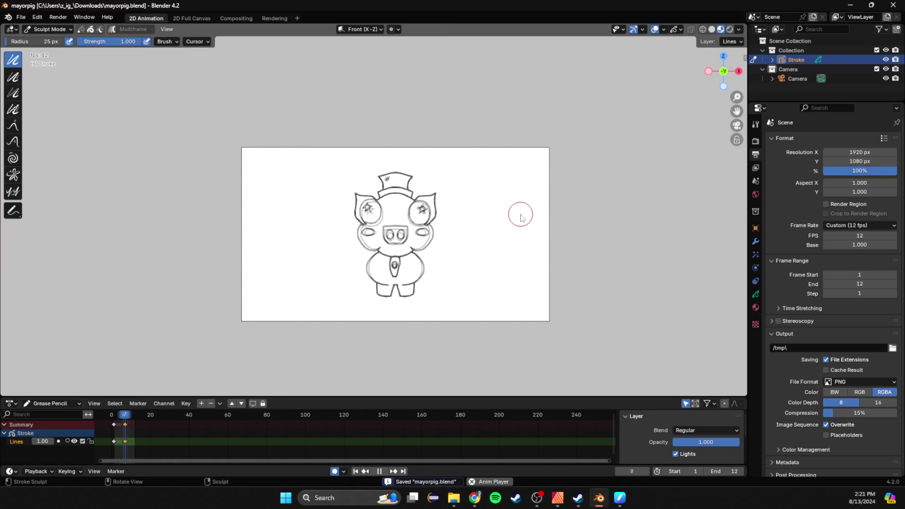
- Review the animation in Edit Mode, return to frame 7 in Sculpt Mode and save the file
{"action": "key", "text": "Tab"}
{"action": "scroll", "coordinate": [521, 215], "scroll_direction": "up", "scroll_amount": 6}
{"action": "scroll", "coordinate": [519, 226], "scroll_direction": "down", "scroll_amount": 2}
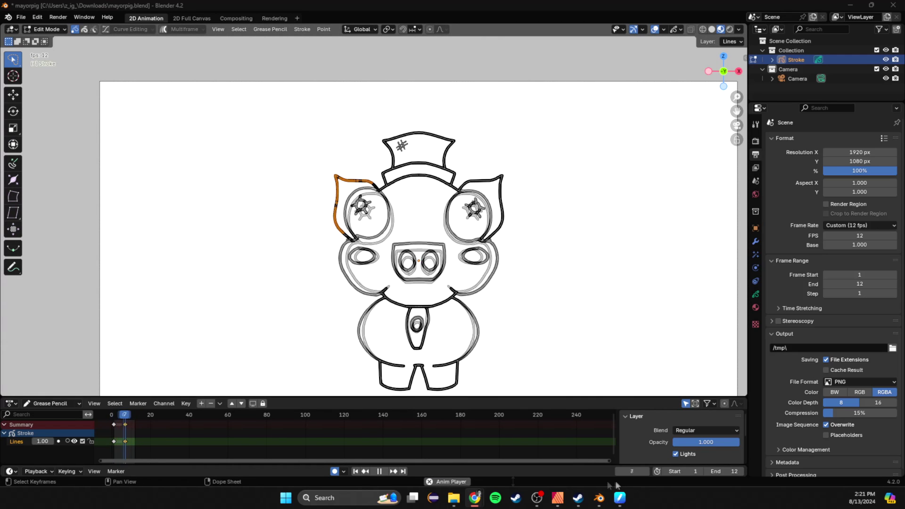
{"action": "key", "text": "ctrl+s"}
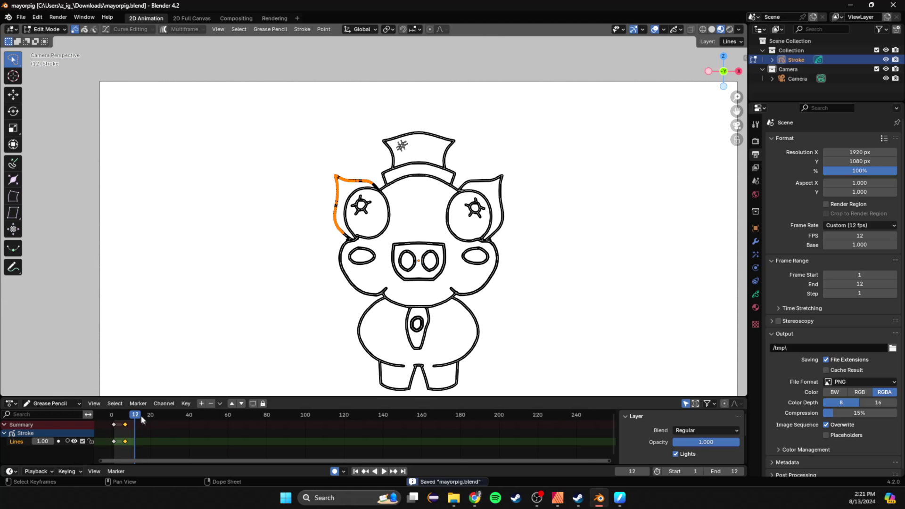
{"action": "key", "text": "space"}
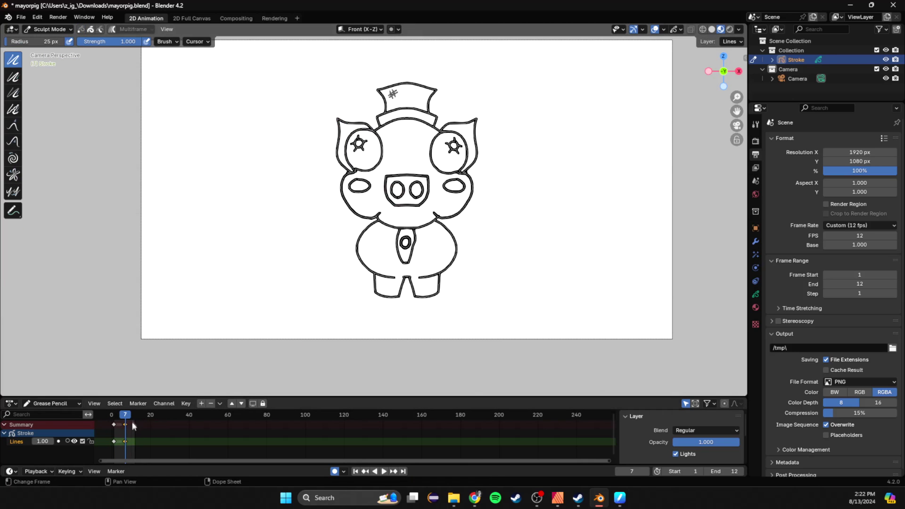
{"action": "key", "text": "ctrl+s"}
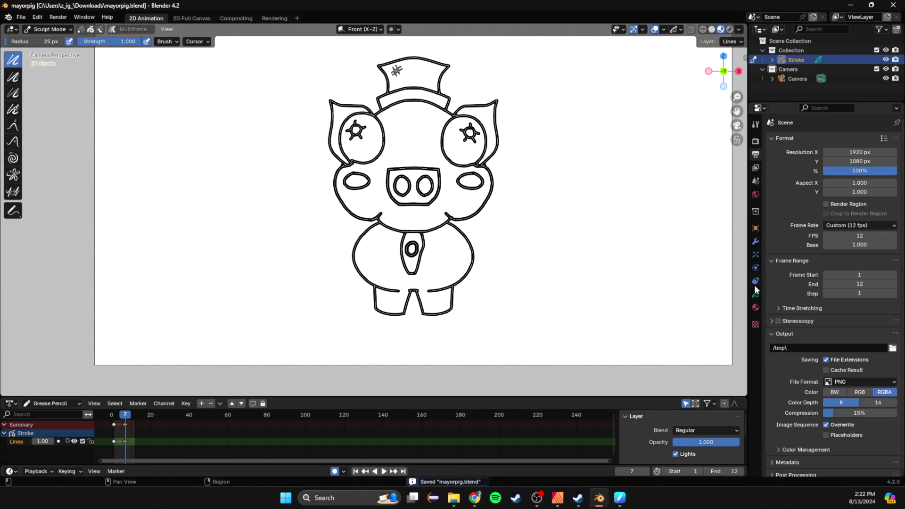
- Add a new layer to the Stroke Grease Pencil object between Lines and Fills, and save the file
{"action": "left_click", "coordinate": [756, 294]}
{"action": "left_click", "coordinate": [893, 170]}
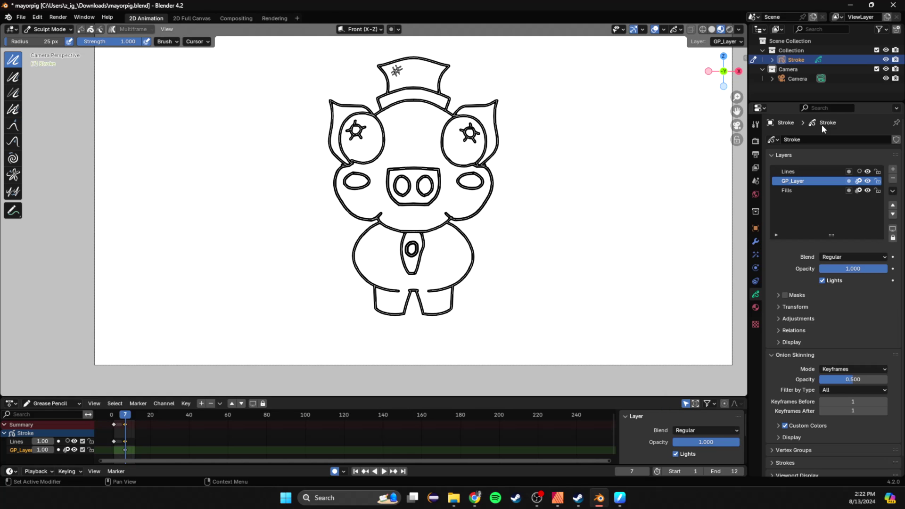
{"action": "key", "text": "ctrl+s"}
- Switch to Draw Mode with the Pencil brush on the new layer, focused on the pig's body
{"action": "scroll", "coordinate": [456, 194], "scroll_direction": "up", "scroll_amount": 3}
{"action": "key", "text": "shift+space"}
{"action": "left_click", "coordinate": [49, 29]}
{"action": "left_click", "coordinate": [53, 71]}
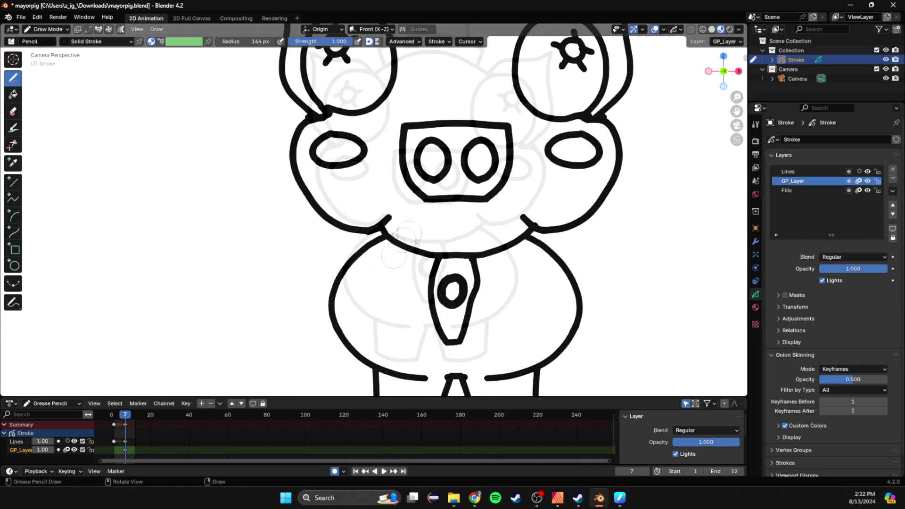
{"action": "scroll", "coordinate": [362, 259], "scroll_direction": "up", "scroll_amount": 1}
{"action": "middle_click_drag", "start_coordinate": [363, 259], "coordinate": [414, 207], "text": "shift"}
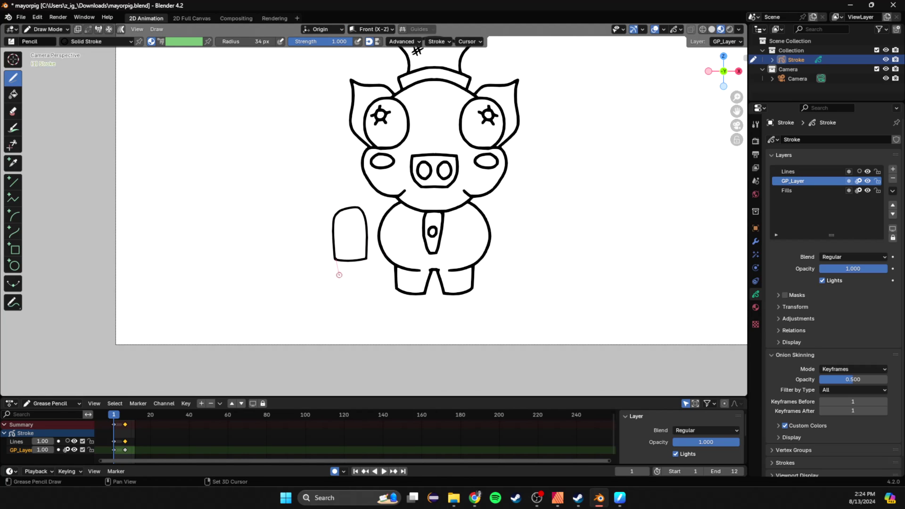
- Finish the pig's first arm beside the body by drawing a notched hand below the sleeve's lower edge
{"action": "scroll", "coordinate": [339, 275], "scroll_direction": "up", "scroll_amount": 7}
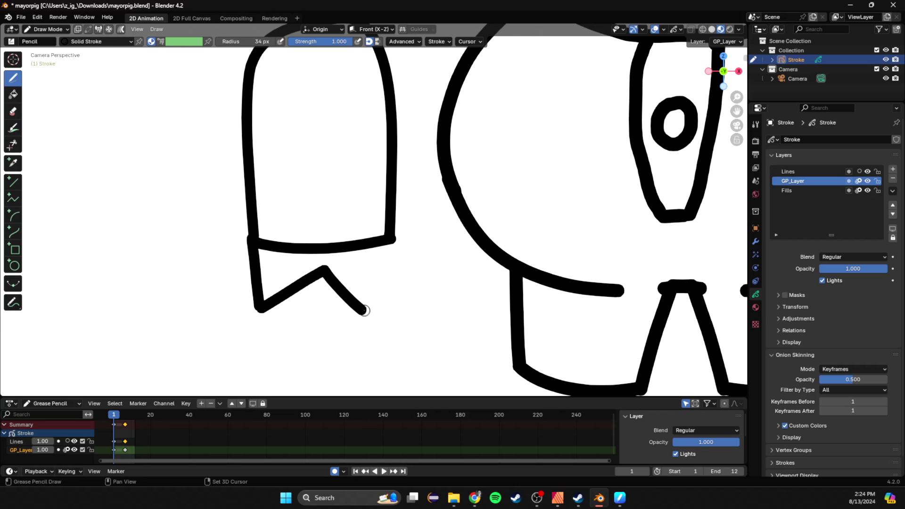
{"action": "scroll", "coordinate": [396, 224], "scroll_direction": "down", "scroll_amount": 5}
{"action": "scroll", "coordinate": [396, 224], "scroll_direction": "up", "scroll_amount": 2}
- Rotate the drawn arm outward in Edit Mode and move its rounded end onto the pig's left-hand shoulder
{"action": "key", "text": "Tab"}
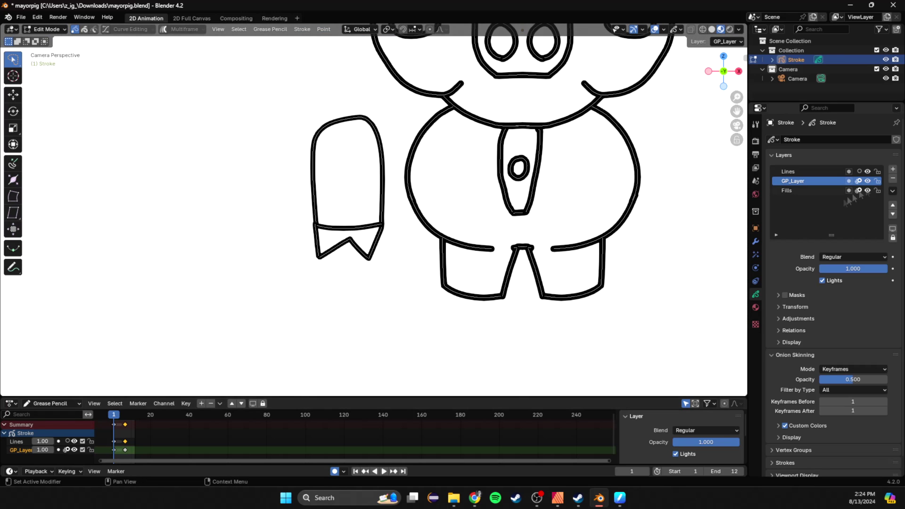
{"action": "key", "text": "r"}
{"action": "left_click", "coordinate": [414, 283]}
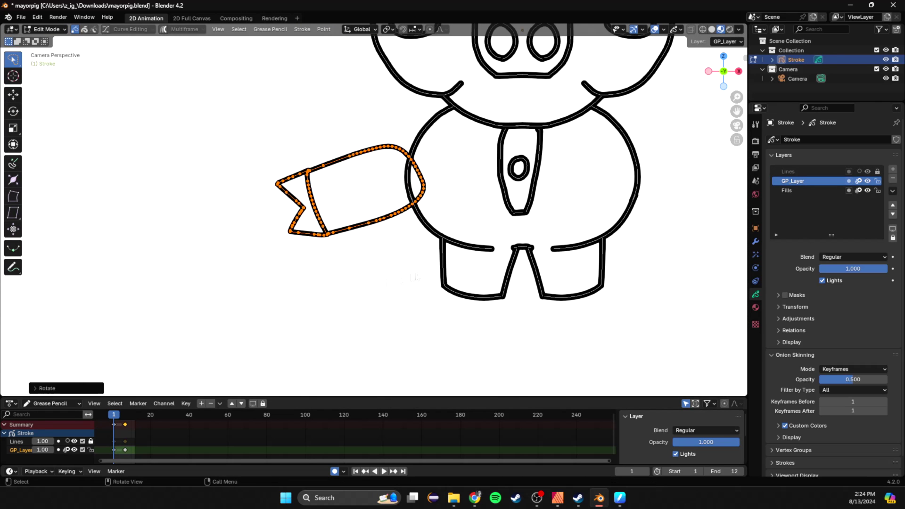
{"action": "key", "text": "g"}
{"action": "left_click", "coordinate": [524, 229]}
- Duplicate the arm, rotate the copy to face the opposite way, place it at the other shoulder and save the file
{"action": "key", "text": "shift+d"}
{"action": "left_click", "coordinate": [620, 280]}
{"action": "scroll", "coordinate": [566, 241], "scroll_direction": "down", "scroll_amount": 2}
{"action": "scroll", "coordinate": [500, 191], "scroll_direction": "up", "scroll_amount": 1}
{"action": "key", "text": "r"}
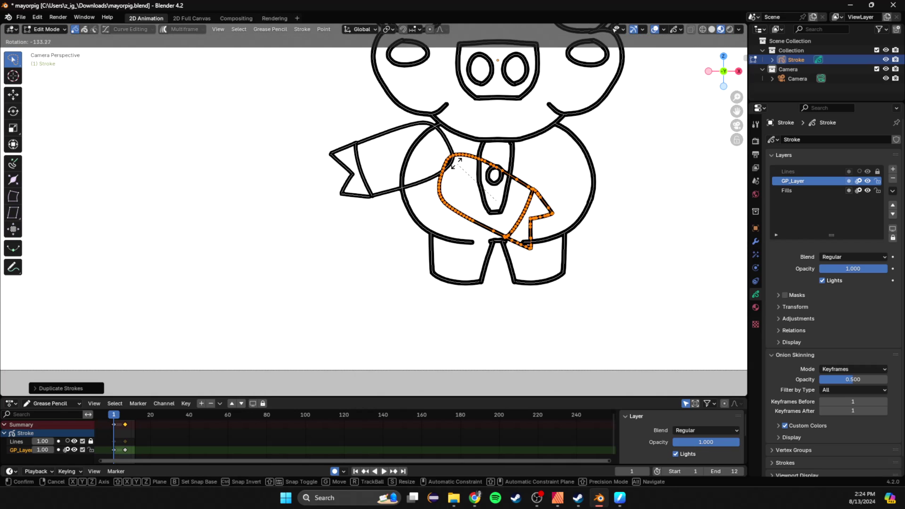
{"action": "left_click", "coordinate": [449, 163]}
{"action": "key", "text": "g"}
{"action": "left_click", "coordinate": [557, 136]}
{"action": "key", "text": "Tab"}
{"action": "scroll", "coordinate": [559, 227], "scroll_direction": "down", "scroll_amount": 4}
{"action": "key", "text": "ctrl+s"}
- Enlarge the timeline and duplicate the arm layer's frame 1 keyframe to frame 7
{"action": "left_click_drag", "start_coordinate": [127, 416], "coordinate": [111, 416]}
{"action": "scroll", "coordinate": [118, 427], "scroll_direction": "down", "scroll_amount": 1}
{"action": "left_click_drag", "start_coordinate": [184, 396], "coordinate": [182, 363]}
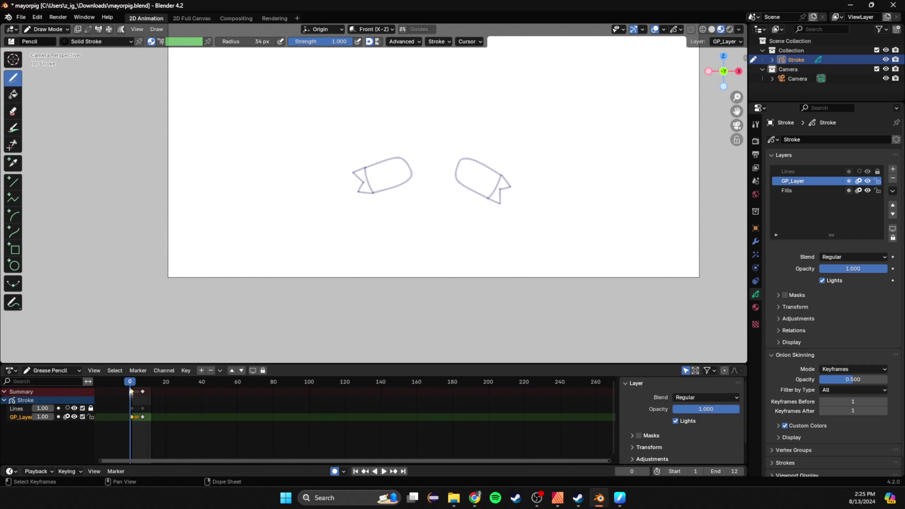
{"action": "key", "text": "Right"}
{"action": "key", "text": "shift+d"}
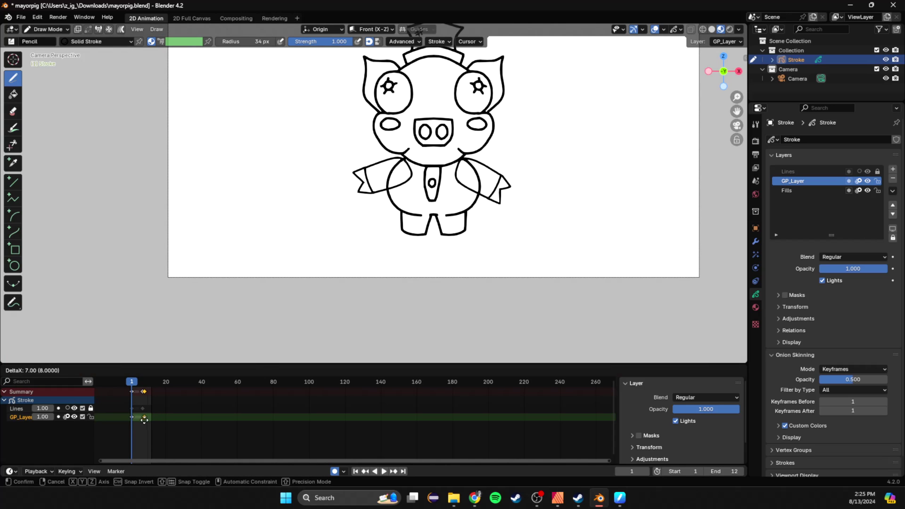
{"action": "left_click", "coordinate": [143, 419]}
- Go to frame 7 and select the left-hand arm in Edit Mode
{"action": "left_click_drag", "start_coordinate": [139, 382], "coordinate": [142, 382]}
{"action": "scroll", "coordinate": [373, 194], "scroll_direction": "up", "scroll_amount": 4}
{"action": "key", "text": "Tab"}
{"action": "mouse_move", "coordinate": [462, 135]}
{"action": "left_mouse_down"}
{"action": "mouse_move", "coordinate": [305, 118]}
{"action": "mouse_move", "coordinate": [460, 127]}
{"action": "left_mouse_up"}
- Try to move and rotate the left-hand arm on frame 7, and undo the transformation
{"action": "key", "text": "g"}
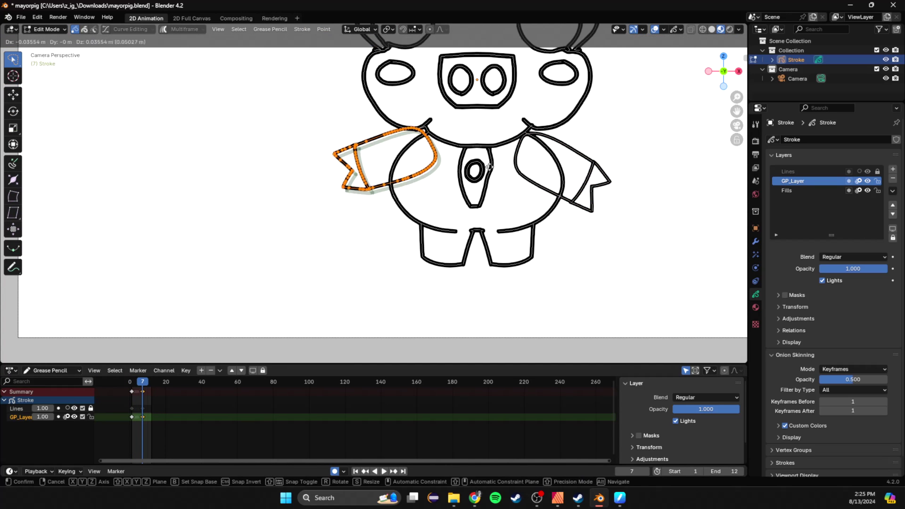
{"action": "left_click", "coordinate": [457, 123]}
{"action": "key", "text": "r"}
{"action": "left_click", "coordinate": [508, 168]}
{"action": "key", "text": "ctrl+z"}
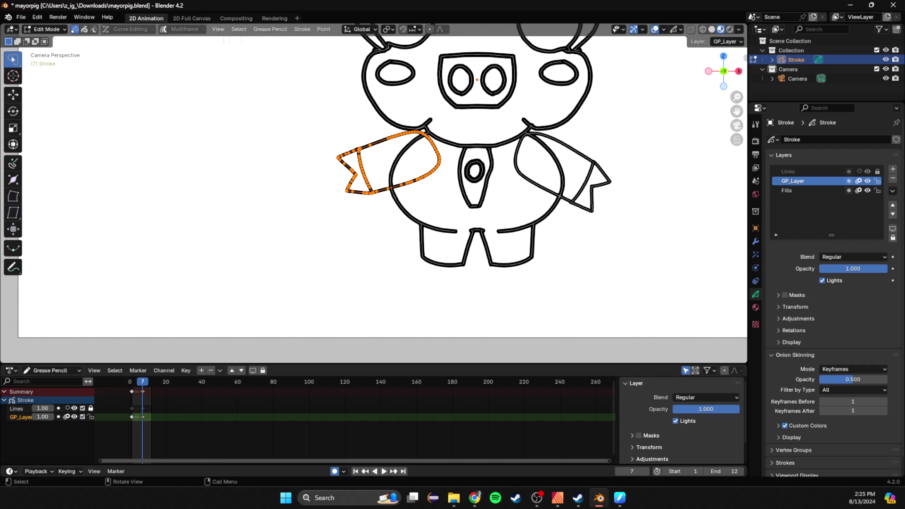
{"action": "left_click", "coordinate": [302, 29]}
{"action": "mouse_move", "coordinate": [270, 30]}
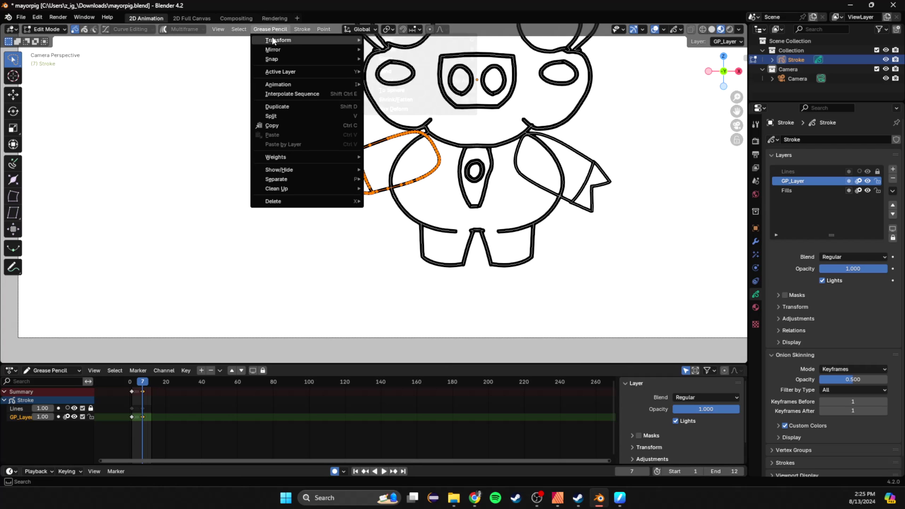
{"action": "left_click", "coordinate": [302, 29]}
- Move and rotate both arms on frame 7 into a raised, nearly horizontal pose
{"action": "key", "text": "g"}
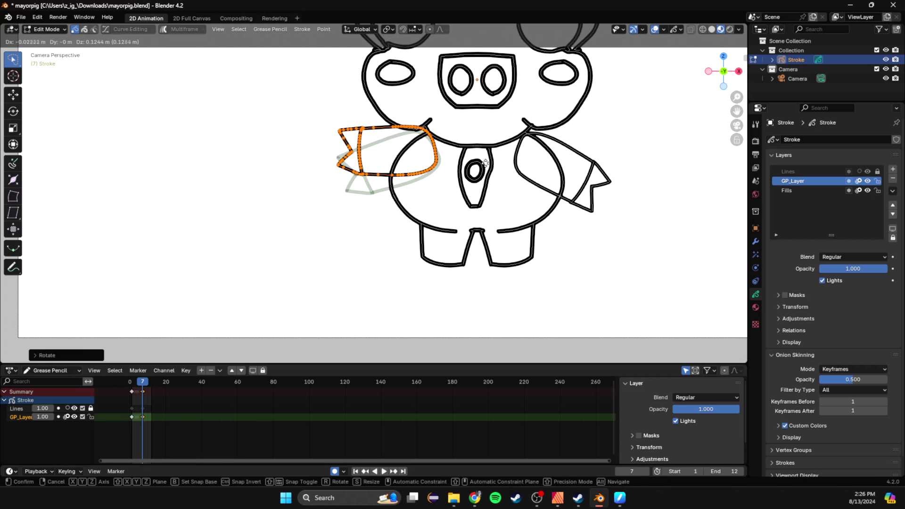
{"action": "left_click", "coordinate": [486, 162]}
{"action": "key", "text": "r"}
{"action": "left_click", "coordinate": [487, 168]}
{"action": "left_click", "coordinate": [587, 178]}
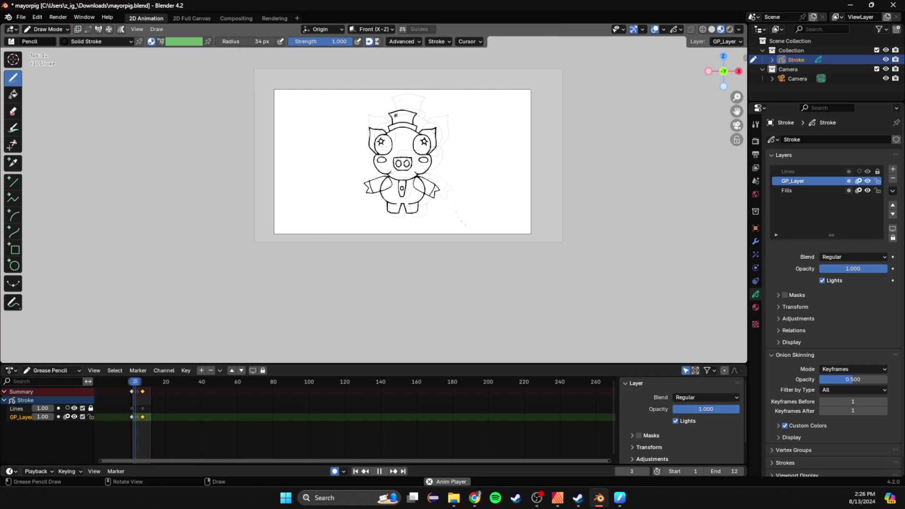
- Play back the arm animation, stop it and save the file
{"action": "scroll", "coordinate": [451, 182], "scroll_direction": "up", "scroll_amount": 4}
{"action": "key", "text": "space"}
{"action": "key", "text": "ctrl+s"}
- Return to frame 1, focus on the arms and set the Eraser Soft brush to Point mode
{"action": "left_click_drag", "start_coordinate": [132, 383], "coordinate": [132, 383]}
{"action": "scroll", "coordinate": [476, 162], "scroll_direction": "up", "scroll_amount": 6}
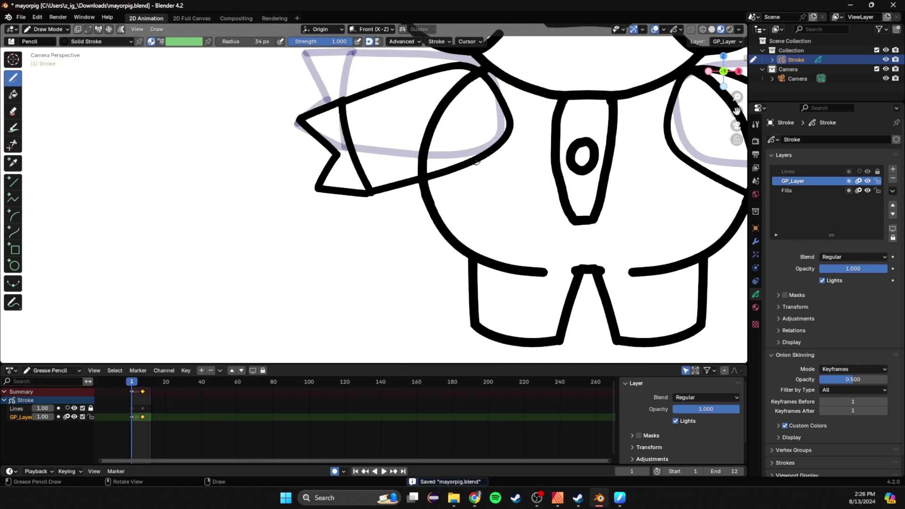
{"action": "scroll", "coordinate": [476, 162], "scroll_direction": "up", "scroll_amount": 1}
{"action": "middle_click_drag", "start_coordinate": [477, 162], "coordinate": [394, 242], "text": "shift"}
{"action": "scroll", "coordinate": [374, 230], "scroll_direction": "down", "scroll_amount": 6}
{"action": "scroll", "coordinate": [374, 231], "scroll_direction": "up", "scroll_amount": 6}
{"action": "key", "text": "shift+space"}
{"action": "left_click", "coordinate": [344, 246]}
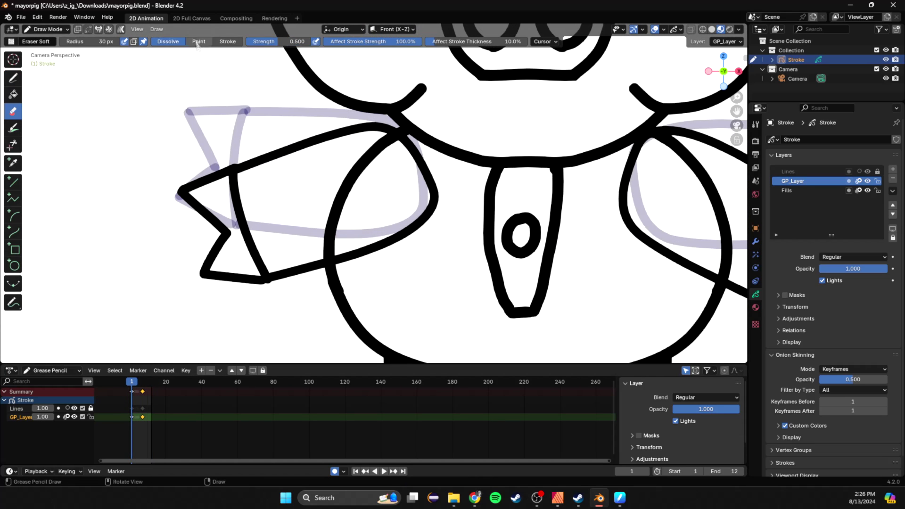
{"action": "left_click", "coordinate": [198, 42]}
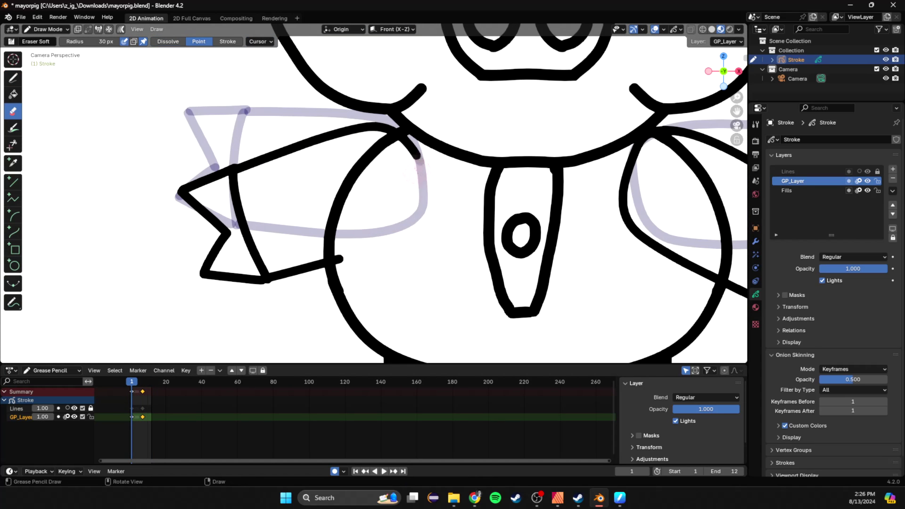
- Try to erase the parts of both arm outlines that overlap the pig's body on frame 1
{"action": "left_click_drag", "start_coordinate": [418, 172], "coordinate": [411, 150]}
{"action": "scroll", "coordinate": [412, 151], "scroll_direction": "down", "scroll_amount": 3}
{"action": "middle_click_drag", "start_coordinate": [411, 151], "coordinate": [249, 165], "text": "shift"}
{"action": "left_click_drag", "start_coordinate": [403, 220], "coordinate": [404, 182]}
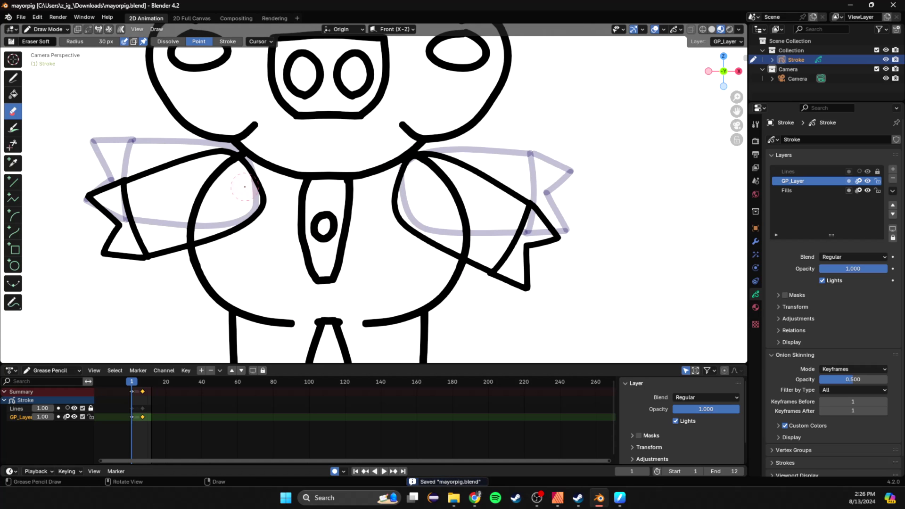
- Switch to Sculpt Mode and set the Push brush radius to 81 px
{"action": "scroll", "coordinate": [245, 187], "scroll_direction": "down", "scroll_amount": 1}
{"action": "key", "text": "Tab"}
{"action": "left_click", "coordinate": [49, 30]}
{"action": "left_click", "coordinate": [50, 62]}
{"action": "key", "text": "f"}
{"action": "left_click", "coordinate": [264, 213]}
{"action": "left_click", "coordinate": [12, 142]}
{"action": "key", "text": "f"}
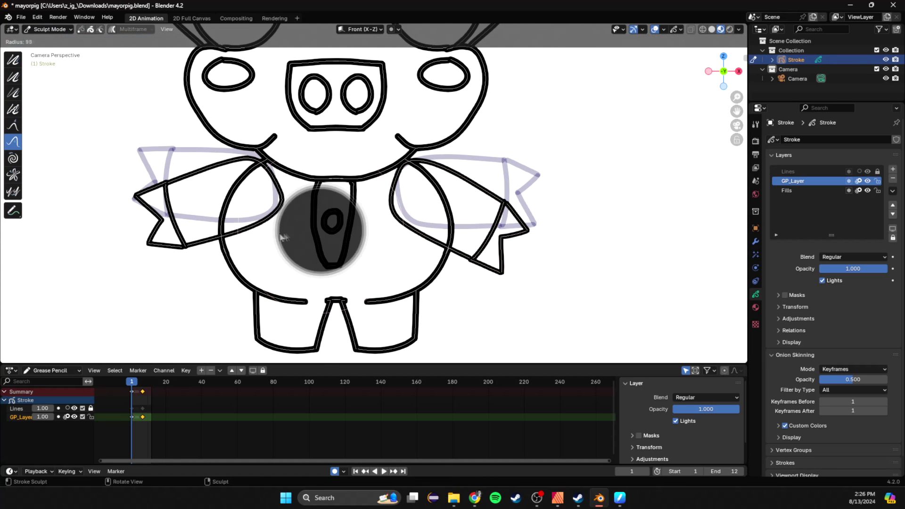
{"action": "left_click", "coordinate": [288, 235]}
- Push the left-hand arm's inner end outward onto the body outline on frame 1
{"action": "mouse_move", "coordinate": [285, 229]}
{"action": "left_mouse_down"}
{"action": "mouse_move", "coordinate": [239, 226]}
{"action": "mouse_move", "coordinate": [238, 202]}
{"action": "left_mouse_up"}
{"action": "scroll", "coordinate": [236, 203], "scroll_direction": "up", "scroll_amount": 4}
{"action": "mouse_move", "coordinate": [162, 189]}
{"action": "left_mouse_down"}
{"action": "mouse_move", "coordinate": [135, 196]}
{"action": "mouse_move", "coordinate": [182, 133]}
{"action": "left_mouse_up"}
- Push the right-hand arm's inner end onto the body outline, undoing the jagged strokes, and save the file
{"action": "mouse_move", "coordinate": [409, 203]}
{"action": "left_mouse_down"}
{"action": "mouse_move", "coordinate": [509, 242]}
{"action": "mouse_move", "coordinate": [442, 187]}
{"action": "left_mouse_up"}
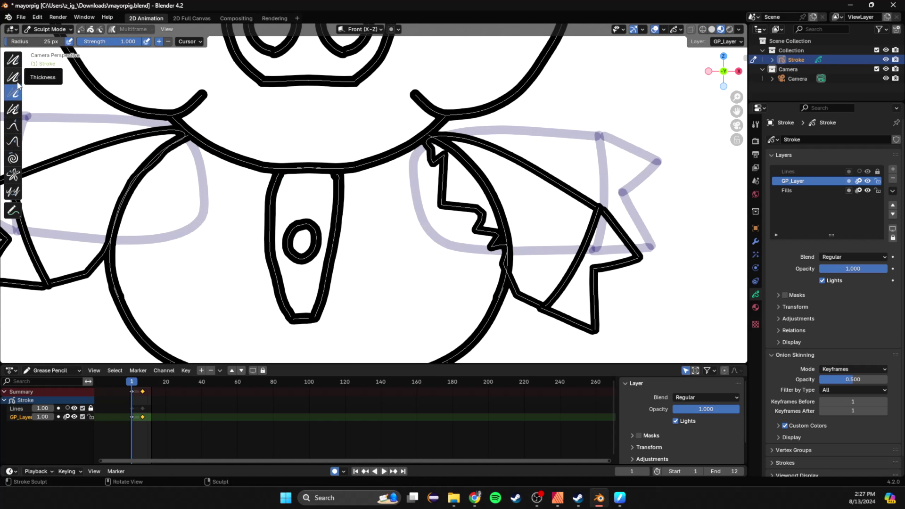
{"action": "left_click", "coordinate": [13, 59]}
{"action": "key", "text": "ctrl+z"}
{"action": "key", "text": "ctrl+z"}
{"action": "key", "text": "ctrl+z"}
{"action": "left_click", "coordinate": [13, 142]}
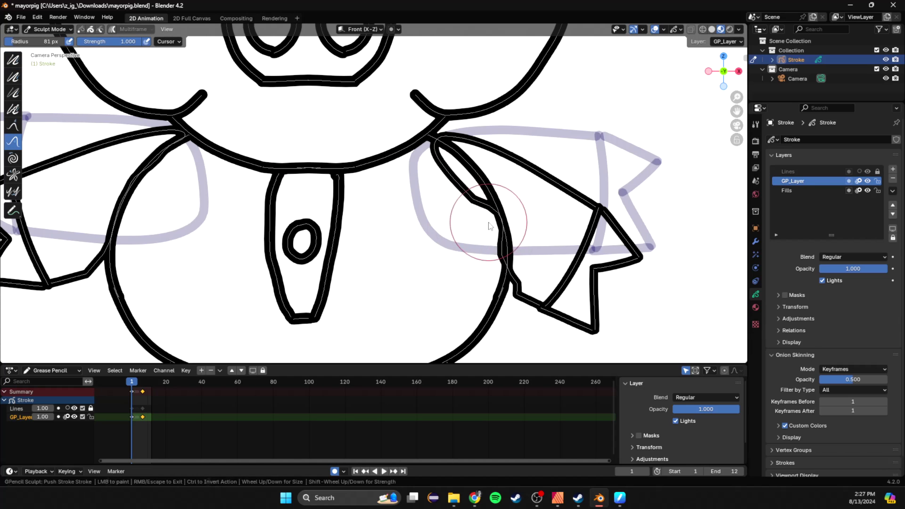
{"action": "scroll", "coordinate": [474, 255], "scroll_direction": "down", "scroll_amount": 4}
{"action": "scroll", "coordinate": [473, 254], "scroll_direction": "up", "scroll_amount": 2}
{"action": "scroll", "coordinate": [476, 258], "scroll_direction": "down", "scroll_amount": 2}
{"action": "key", "text": "ctrl+s"}
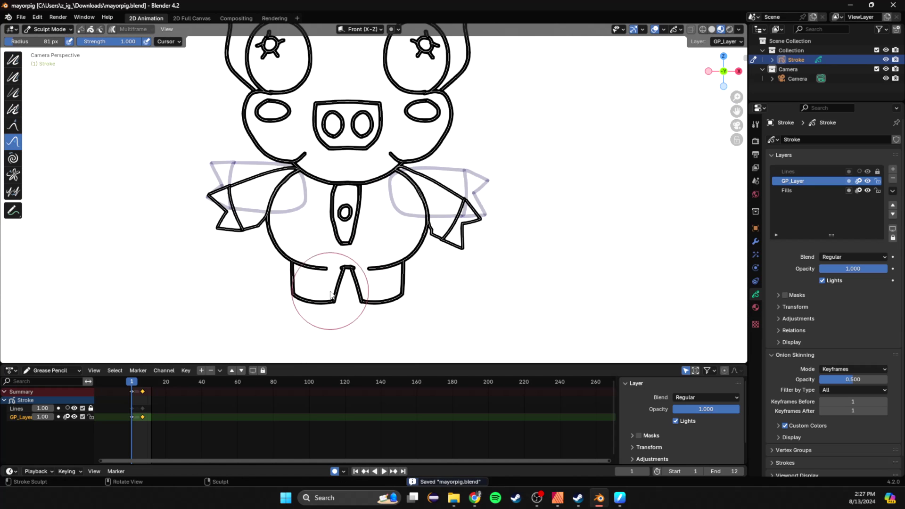
- Turn off the arm layer's onion skinning and push the arms' inner ends onto the body outline on frame 7
{"action": "key", "text": "Up"}
{"action": "left_click", "coordinate": [67, 416]}
{"action": "scroll", "coordinate": [461, 253], "scroll_direction": "down", "scroll_amount": 3}
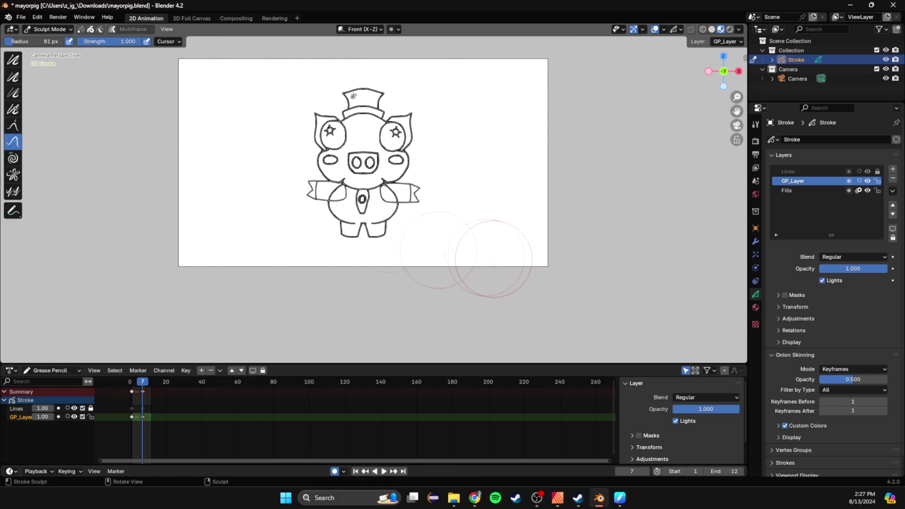
{"action": "scroll", "coordinate": [464, 253], "scroll_direction": "up", "scroll_amount": 8}
{"action": "left_click_drag", "start_coordinate": [152, 243], "coordinate": [131, 192]}
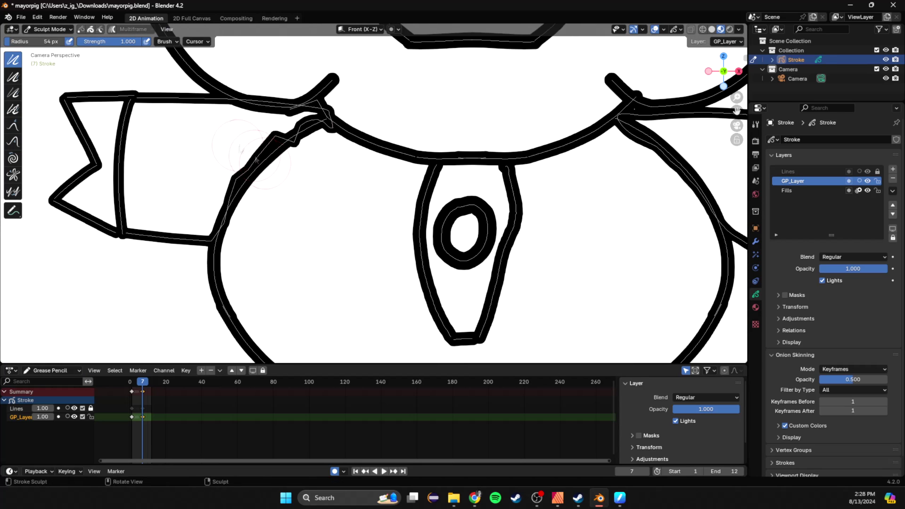
- Check the arms on frame 1 in Edit Mode, return to frame 7 in Sculpt Mode and save the file
{"action": "key", "text": "Home"}
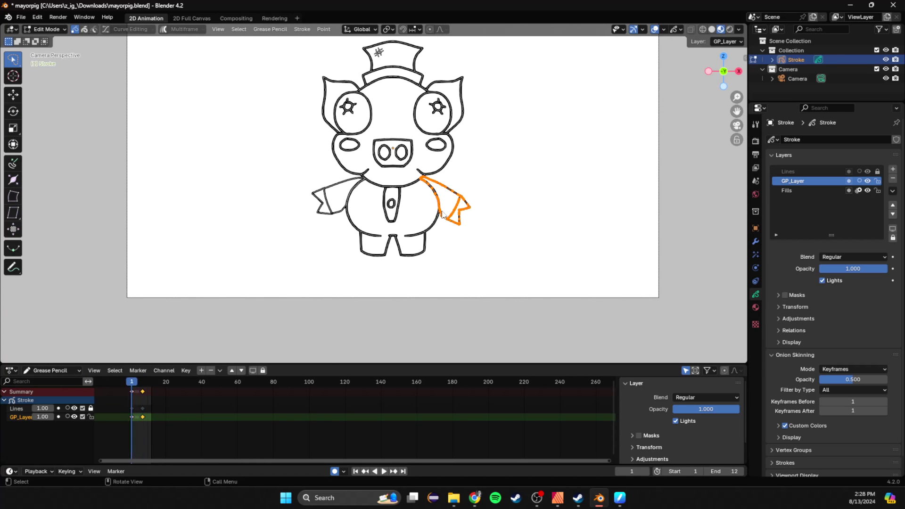
{"action": "key", "text": "Tab"}
{"action": "scroll", "coordinate": [383, 194], "scroll_direction": "up", "scroll_amount": 5}
{"action": "key", "text": "Tab"}
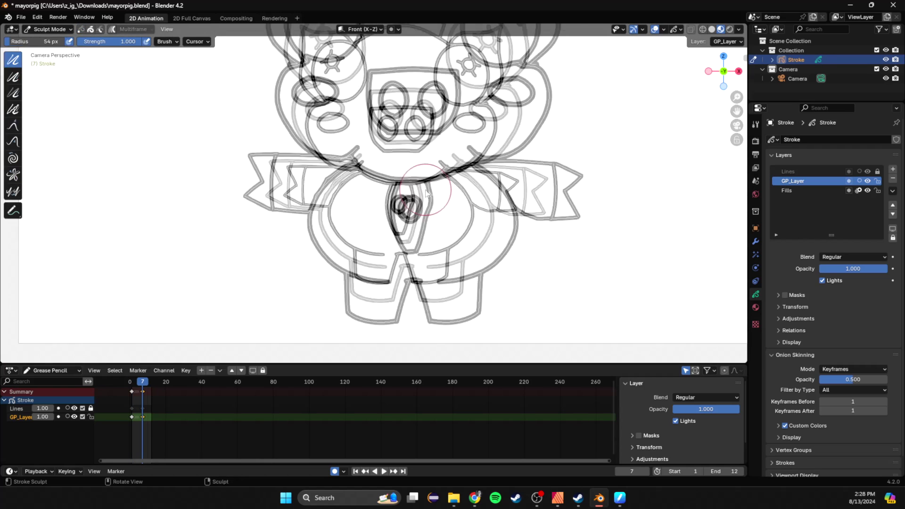
{"action": "key", "text": "ctrl+s"}
- Select the whole pig except its feet across both line layers on frame 7 and move it slightly down
{"action": "key", "text": "Tab"}
{"action": "scroll", "coordinate": [383, 193], "scroll_direction": "down", "scroll_amount": 3}
{"action": "left_click_drag", "start_coordinate": [318, 238], "coordinate": [387, 40]}
{"action": "right_click_drag", "start_coordinate": [318, 240], "coordinate": [323, 251], "text": "ctrl"}
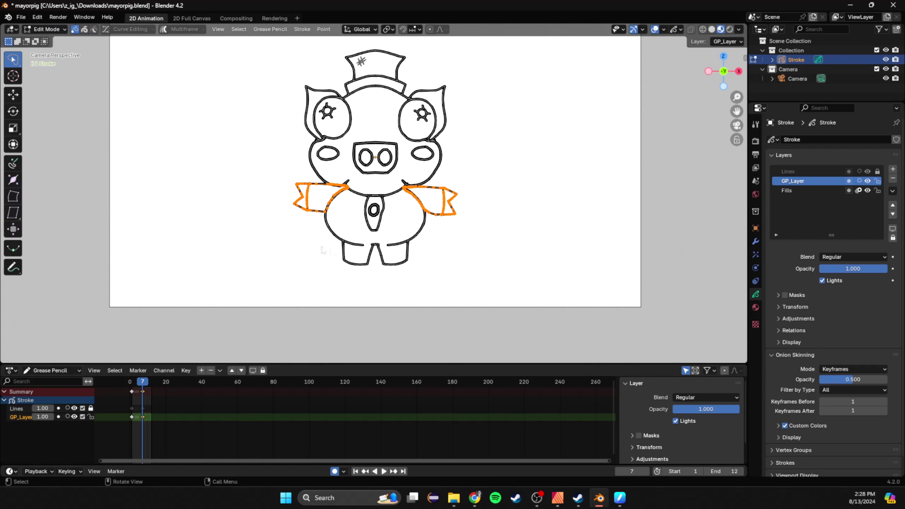
{"action": "left_click_drag", "start_coordinate": [461, 94], "coordinate": [314, 238]}
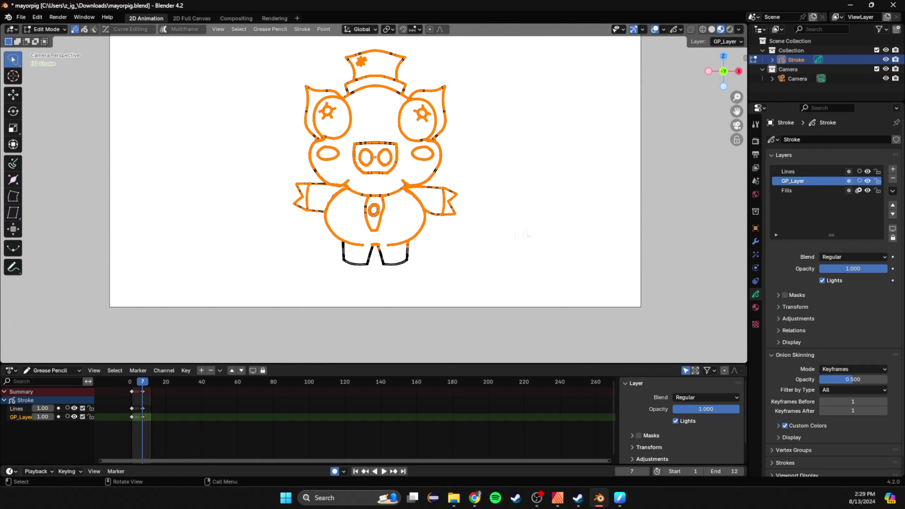
{"action": "key", "text": "g"}
{"action": "left_click", "coordinate": [528, 237]}
- Play back the squashing motion, inspect where the arms meet the body on frame 7, and save the file
{"action": "scroll", "coordinate": [358, 270], "scroll_direction": "up", "scroll_amount": 4}
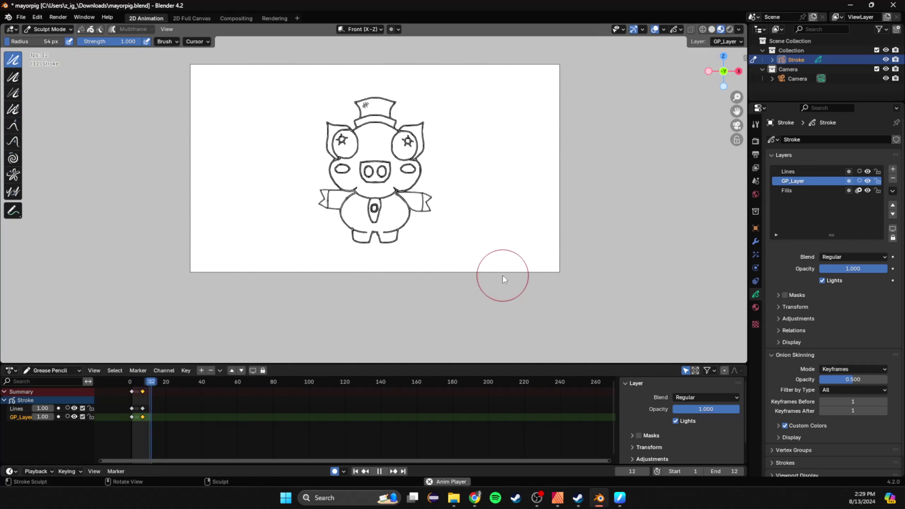
{"action": "scroll", "coordinate": [384, 281], "scroll_direction": "up", "scroll_amount": 4}
{"action": "scroll", "coordinate": [298, 275], "scroll_direction": "up", "scroll_amount": 5}
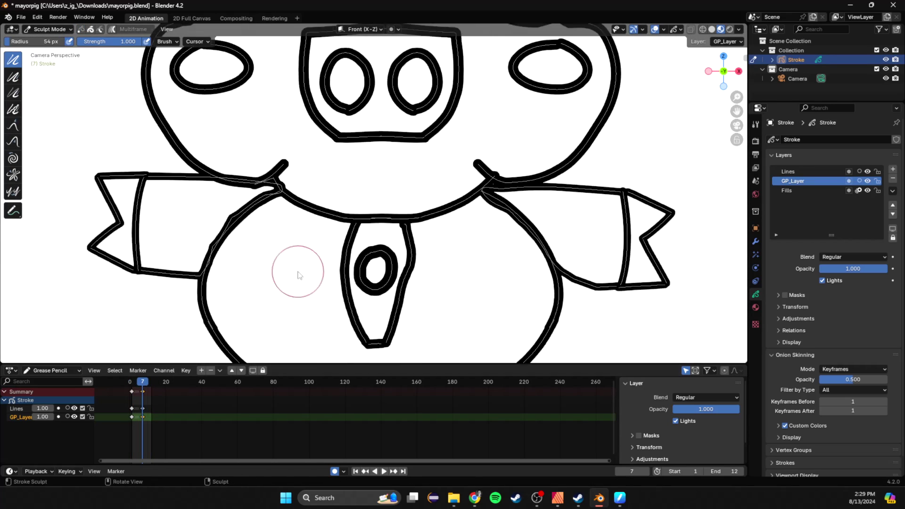
{"action": "middle_click_drag", "start_coordinate": [287, 349], "coordinate": [255, 189], "text": "shift"}
{"action": "scroll", "coordinate": [473, 238], "scroll_direction": "down", "scroll_amount": 9}
{"action": "key", "text": "space"}
{"action": "scroll", "coordinate": [273, 84], "scroll_direction": "down", "scroll_amount": 3}
{"action": "scroll", "coordinate": [270, 85], "scroll_direction": "up", "scroll_amount": 6}
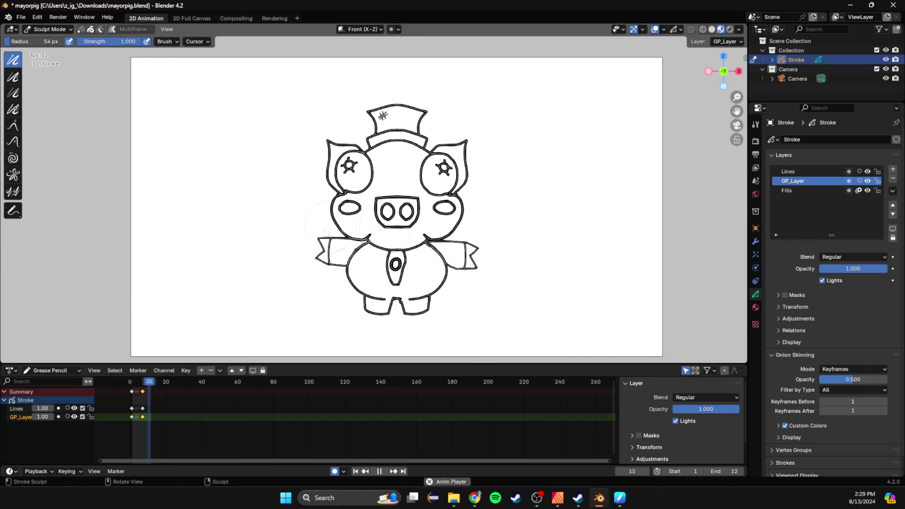
{"action": "key", "text": "ctrl+s"}
- Switch to Edit Mode, stop the playback and select all keyframes of both layers in the timeline
{"action": "key", "text": "Tab"}
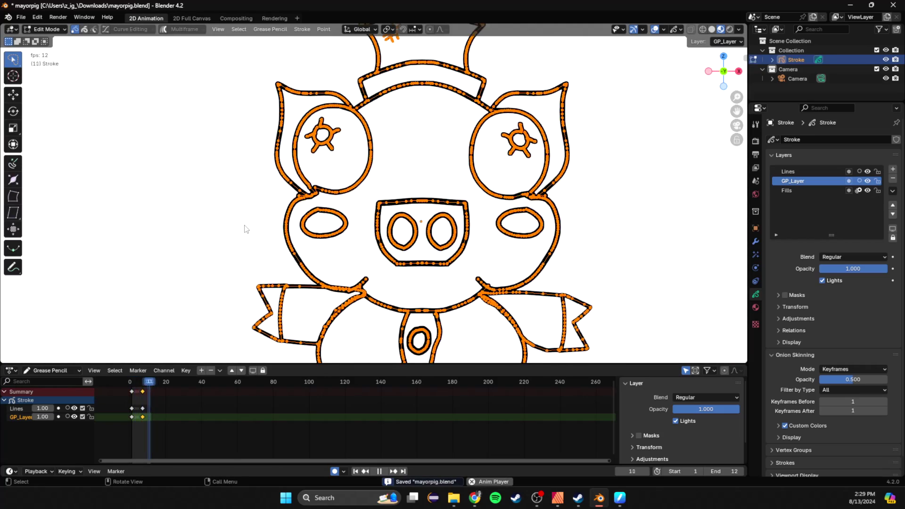
{"action": "scroll", "coordinate": [184, 207], "scroll_direction": "down", "scroll_amount": 4}
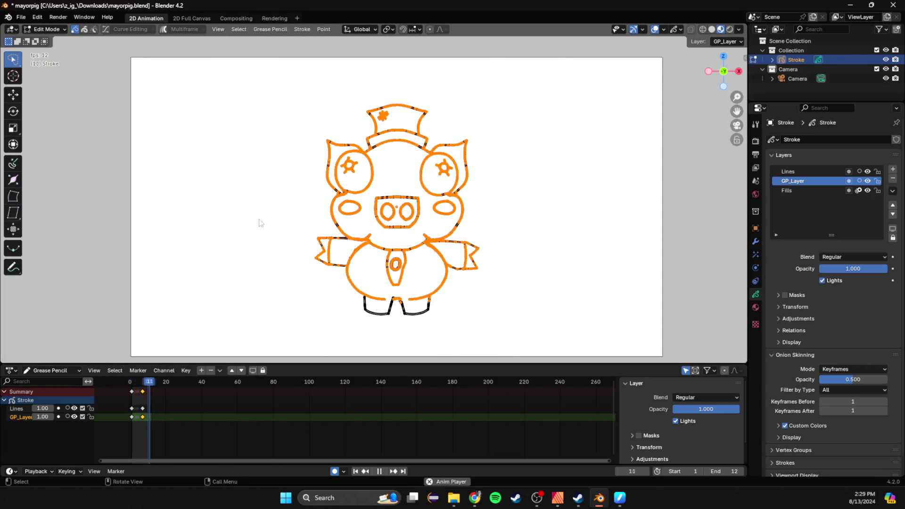
{"action": "scroll", "coordinate": [259, 221], "scroll_direction": "down", "scroll_amount": 3}
{"action": "scroll", "coordinate": [303, 209], "scroll_direction": "up", "scroll_amount": 2}
{"action": "key", "text": "space"}
{"action": "left_click_drag", "start_coordinate": [157, 427], "coordinate": [109, 400]}
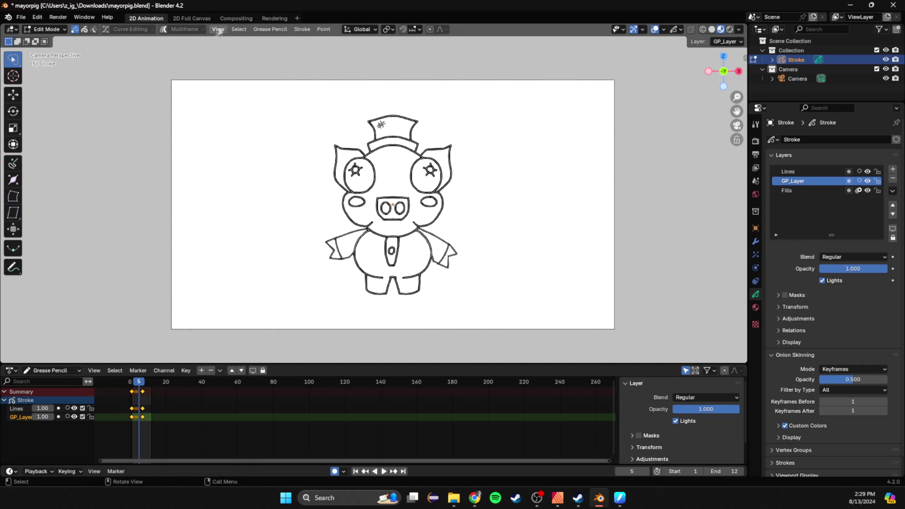
- Switch the Stroke object from Edit Mode to Draw Mode
{"action": "left_click", "coordinate": [47, 29]}
{"action": "left_click", "coordinate": [48, 41]}
{"action": "left_click", "coordinate": [147, 30]}
{"action": "left_click", "coordinate": [146, 29]}
{"action": "left_click", "coordinate": [47, 30]}
{"action": "left_click", "coordinate": [49, 69]}
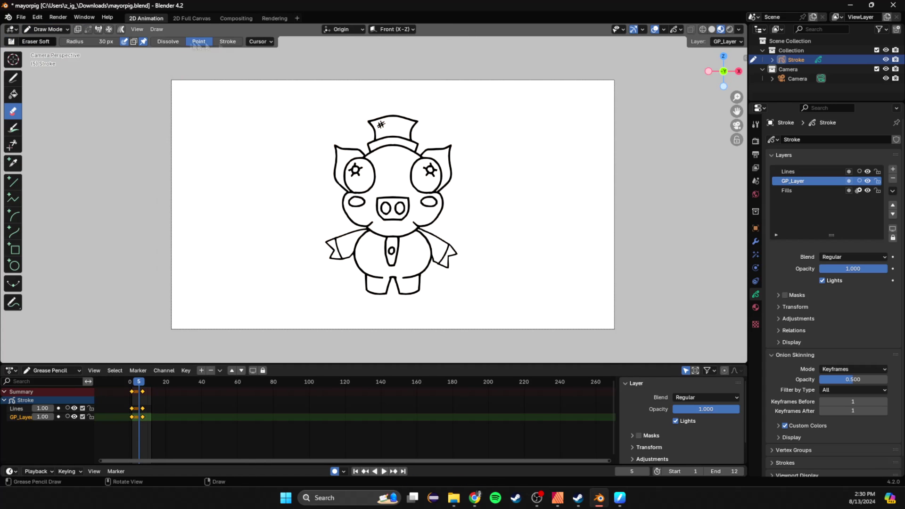
- Interpolate a sequence between the keyframes with step 2 on All Layers and play back the animation
{"action": "left_click", "coordinate": [157, 30]}
{"action": "left_click", "coordinate": [168, 64]}
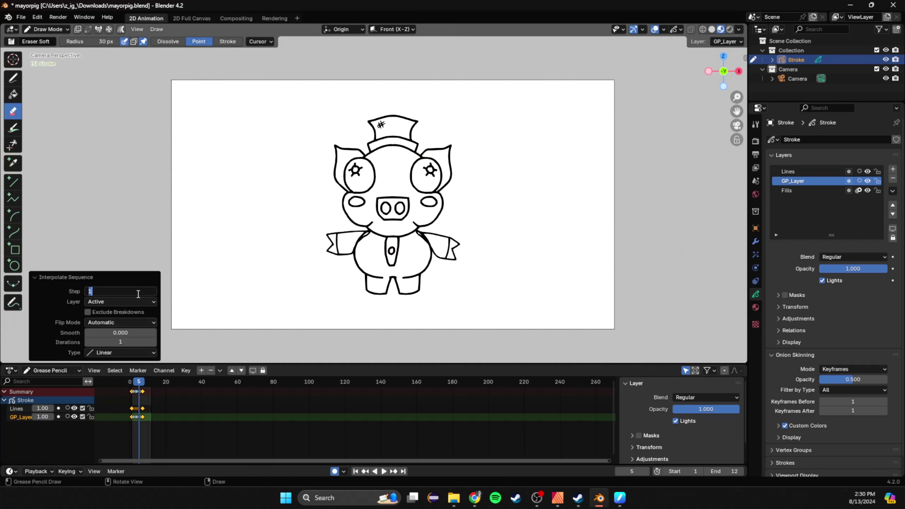
{"action": "left_click", "coordinate": [125, 302]}
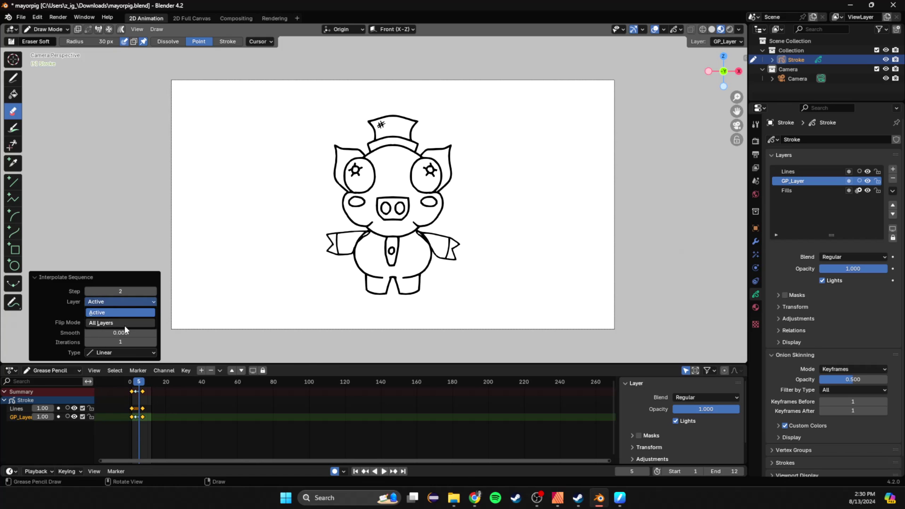
{"action": "left_click", "coordinate": [124, 324]}
{"action": "key", "text": "space"}
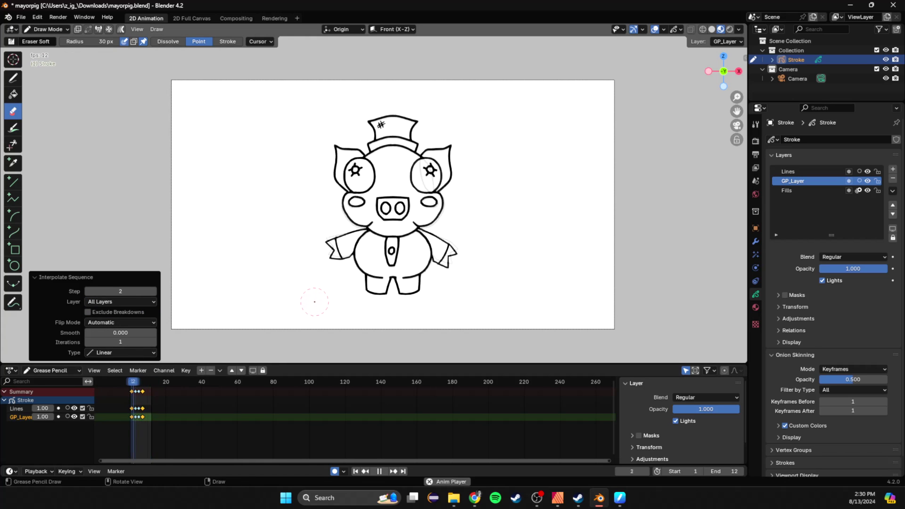
- Adjust the interpolated sequence to step 1 on the Active layer with Flip Mode set to No Flip
{"action": "left_click", "coordinate": [120, 302]}
{"action": "left_click", "coordinate": [124, 314]}
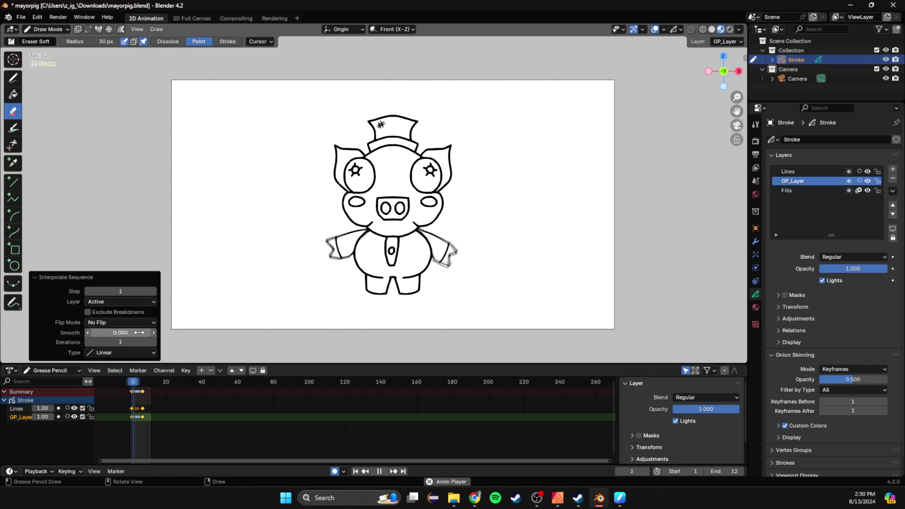
{"action": "left_click", "coordinate": [124, 324]}
{"action": "left_click_drag", "start_coordinate": [121, 292], "coordinate": [128, 291]}
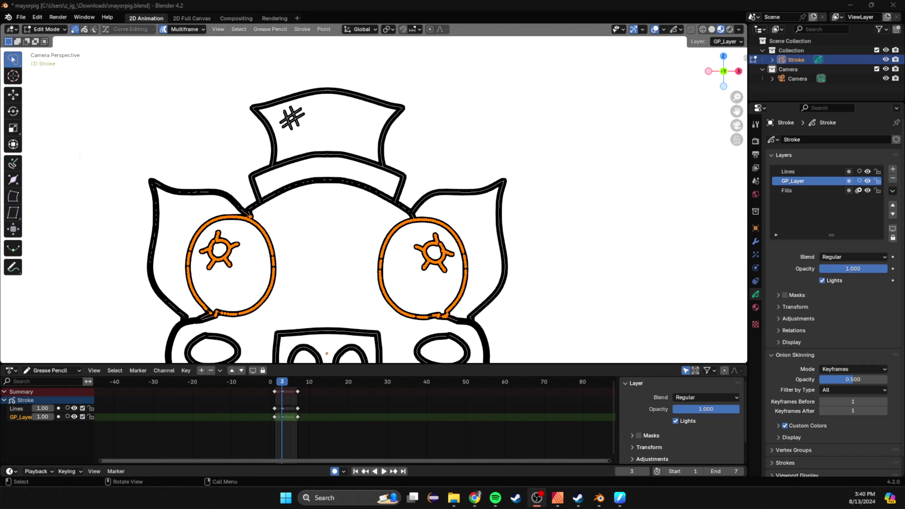
- Move the frame 7 keyframes of both layers to frame 5 and save the file
{"action": "left_click", "coordinate": [328, 90]}
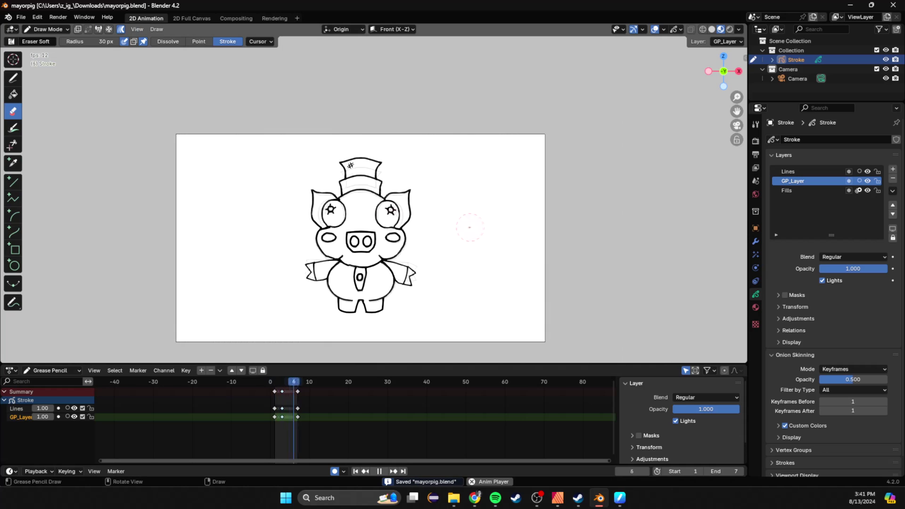
{"action": "scroll", "coordinate": [374, 193], "scroll_direction": "down", "scroll_amount": 2}
{"action": "scroll", "coordinate": [374, 191], "scroll_direction": "up", "scroll_amount": 3}
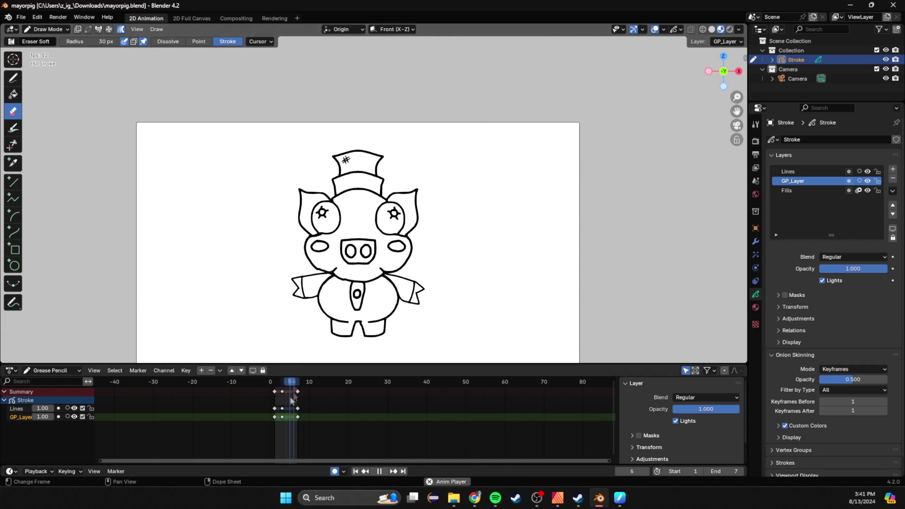
{"action": "left_click_drag", "start_coordinate": [299, 392], "coordinate": [293, 396]}
{"action": "scroll", "coordinate": [385, 291], "scroll_direction": "down", "scroll_amount": 4}
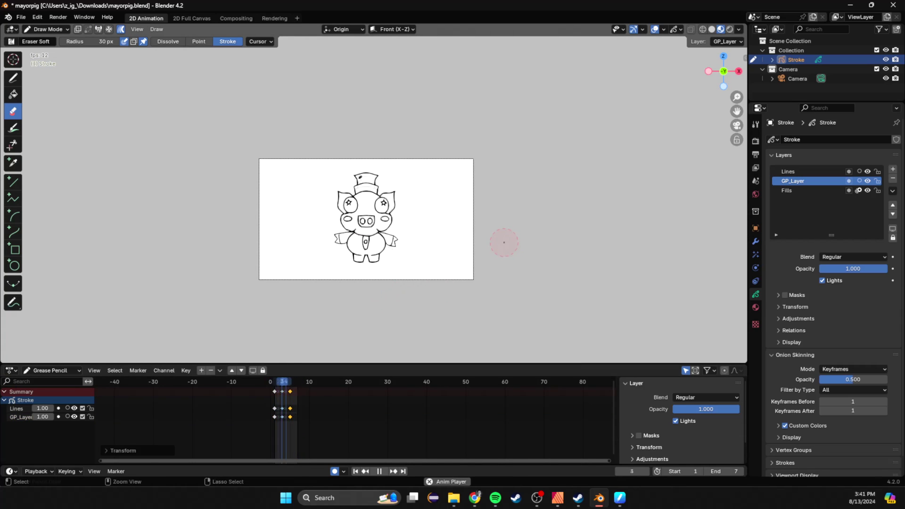
{"action": "key", "text": "ctrl+s"}
- Check the retimed squash in playback, stop it and go to frame 3
{"action": "scroll", "coordinate": [374, 193], "scroll_direction": "up", "scroll_amount": 4}
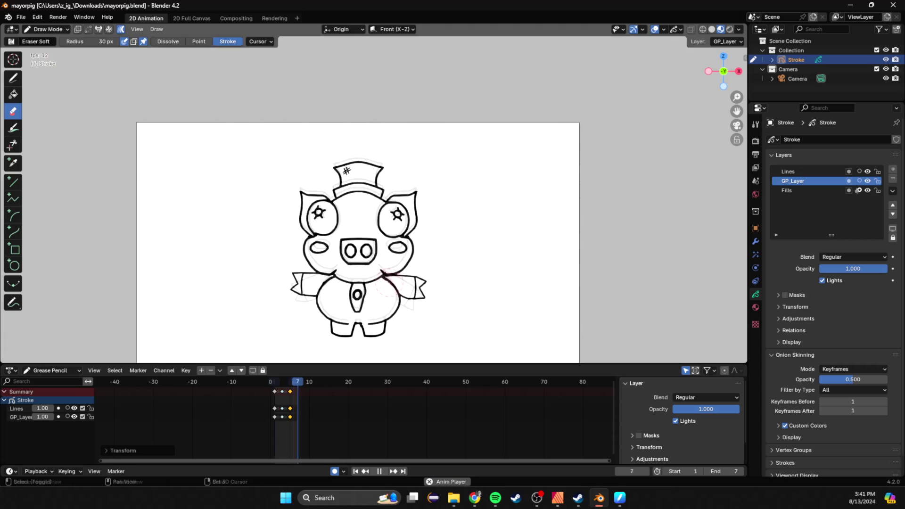
{"action": "scroll", "coordinate": [377, 319], "scroll_direction": "up", "scroll_amount": 4}
{"action": "scroll", "coordinate": [375, 180], "scroll_direction": "down", "scroll_amount": 5}
{"action": "scroll", "coordinate": [376, 196], "scroll_direction": "up", "scroll_amount": 3}
{"action": "key", "text": "space"}
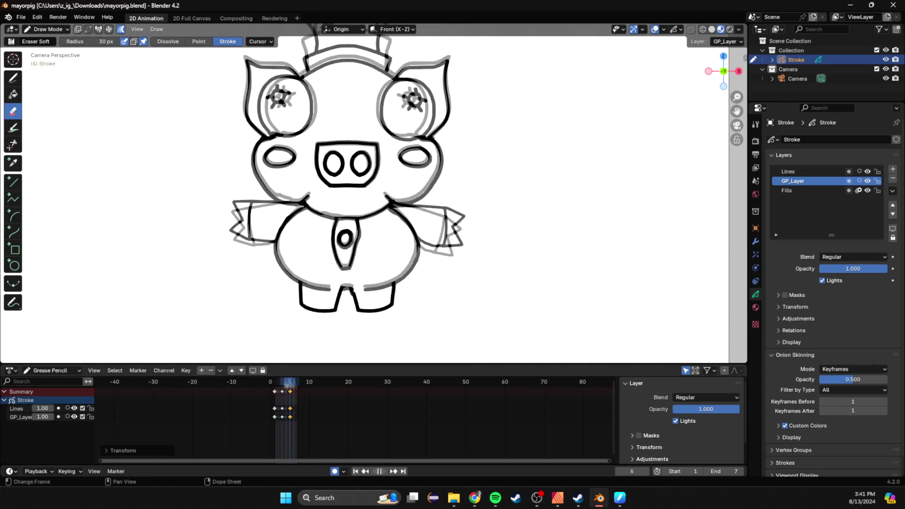
{"action": "key", "text": "Left"}
{"action": "key", "text": "Left"}
- Enter Edit Mode on frame 3 and scale the selected strokes around the snout
{"action": "scroll", "coordinate": [369, 183], "scroll_direction": "up", "scroll_amount": 13}
{"action": "mouse_move", "coordinate": [329, 277]}
{"action": "left_mouse_down"}
{"action": "mouse_move", "coordinate": [330, 228]}
{"action": "mouse_move", "coordinate": [227, 221]}
{"action": "mouse_move", "coordinate": [283, 297]}
{"action": "left_mouse_up"}
{"action": "key", "text": "ctrl+z"}
{"action": "key", "text": "Tab"}
{"action": "mouse_move", "coordinate": [373, 283]}
{"action": "left_mouse_down", "text": "shift"}
{"action": "mouse_move", "coordinate": [464, 146]}
{"action": "mouse_move", "coordinate": [361, 165]}
{"action": "left_mouse_up", "text": "shift"}
{"action": "key", "text": "s"}
{"action": "left_click", "coordinate": [575, 174]}
- Move the snout outline's left edge points by X -0.020667 m and Z -0.0062 m, rotate them slightly and save
{"action": "left_click_drag", "start_coordinate": [210, 136], "coordinate": [185, 260]}
{"action": "key", "text": "g"}
{"action": "left_click", "coordinate": [218, 150]}
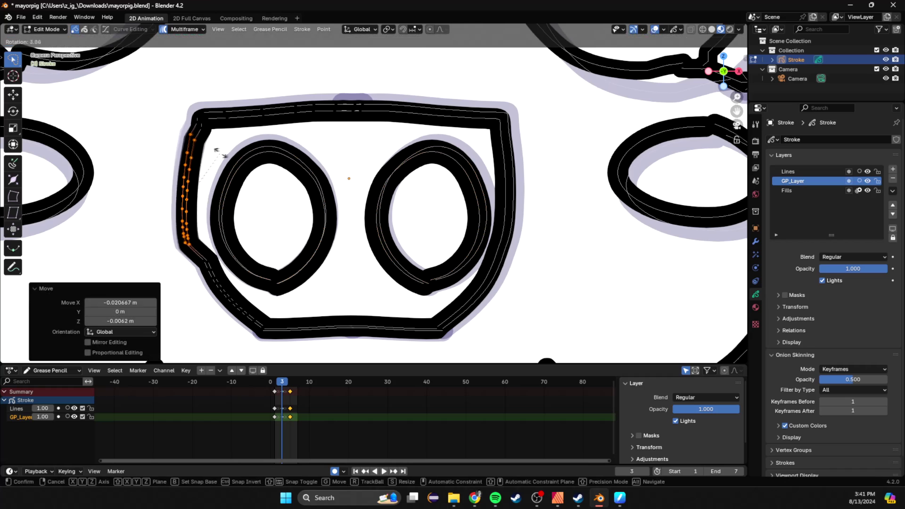
{"action": "key", "text": "Tab"}
{"action": "scroll", "coordinate": [474, 193], "scroll_direction": "down", "scroll_amount": 13}
{"action": "key", "text": "ctrl+s"}
- Play back the animation to check the snout, recheck frame 3 in Edit Mode and save the file
{"action": "key", "text": "space"}
{"action": "scroll", "coordinate": [518, 240], "scroll_direction": "down", "scroll_amount": 3}
{"action": "key", "text": "space"}
{"action": "scroll", "coordinate": [497, 168], "scroll_direction": "up", "scroll_amount": 4}
{"action": "key", "text": "Tab"}
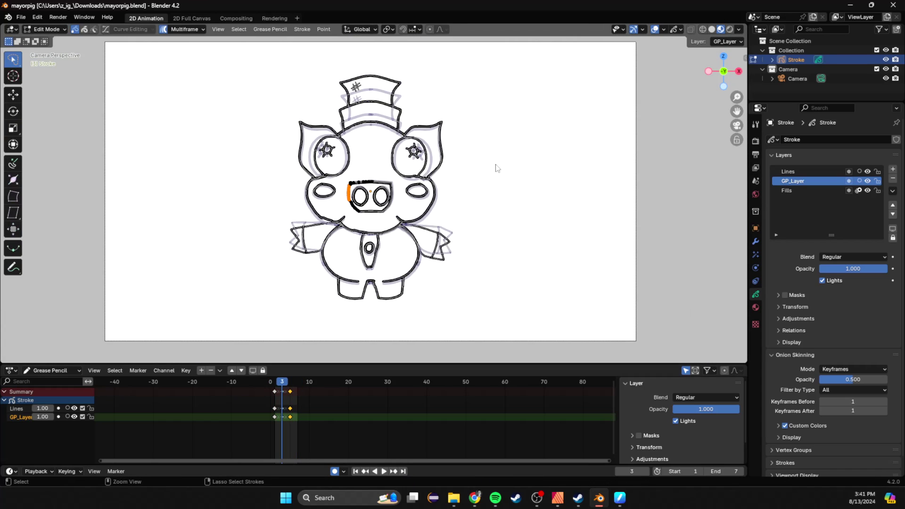
{"action": "key", "text": "Tab"}
{"action": "key", "text": "ctrl+s"}
- Play back the whole animation, save the file and inspect the hat and eyes on frame 5
{"action": "key", "text": "space"}
{"action": "scroll", "coordinate": [510, 208], "scroll_direction": "down", "scroll_amount": 2}
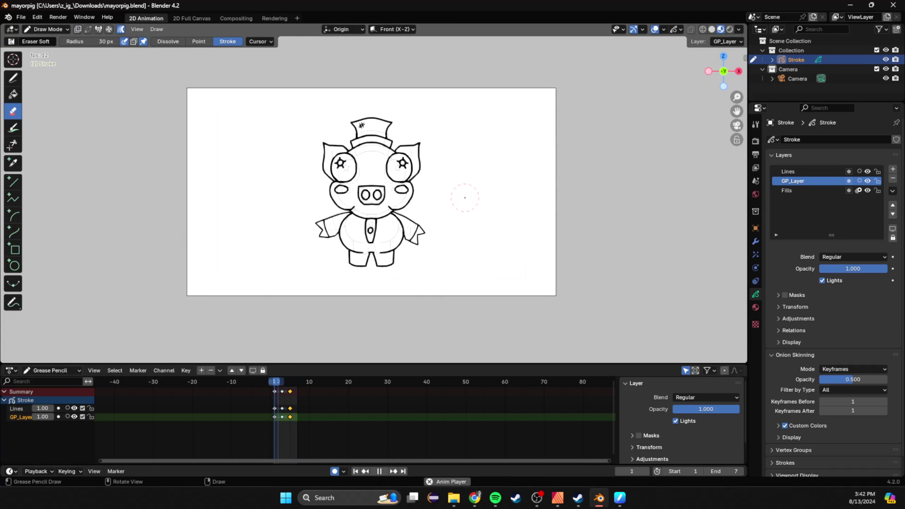
{"action": "scroll", "coordinate": [465, 198], "scroll_direction": "down", "scroll_amount": 2}
{"action": "scroll", "coordinate": [424, 208], "scroll_direction": "up", "scroll_amount": 7}
{"action": "key", "text": "ctrl+s"}
{"action": "key", "text": "space"}
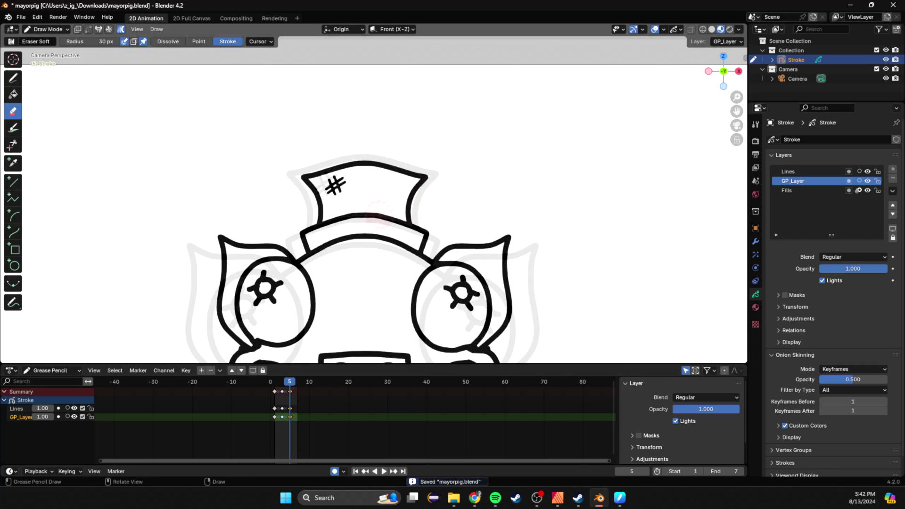
{"action": "scroll", "coordinate": [379, 215], "scroll_direction": "up", "scroll_amount": 2}
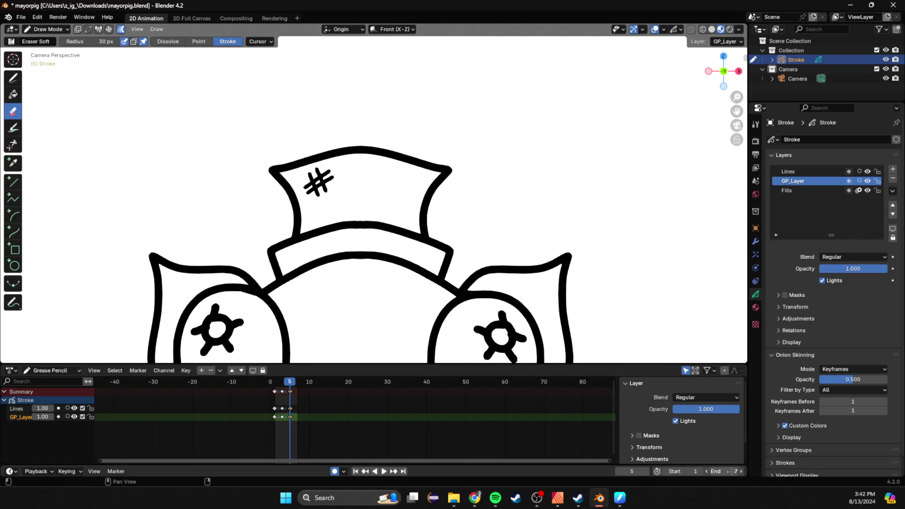
- Shift all keyframes of both layers one frame later while the animation plays
{"action": "key", "text": "Home"}
{"action": "key", "text": "space"}
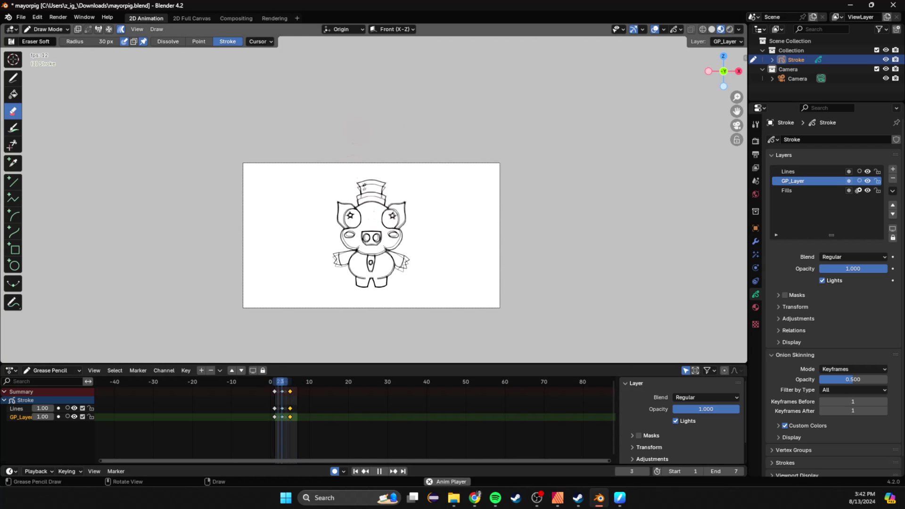
{"action": "scroll", "coordinate": [323, 425], "scroll_direction": "up", "scroll_amount": 3}
{"action": "left_click_drag", "start_coordinate": [222, 388], "coordinate": [324, 427]}
{"action": "key", "text": "g"}
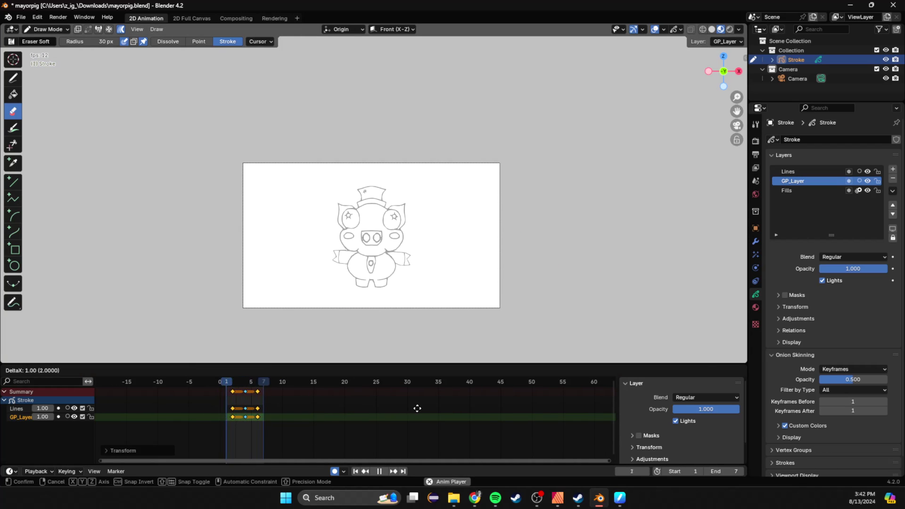
{"action": "left_click", "coordinate": [417, 409]}
- Move the first keyframes of both layers back to frame 1, save and check the timing in playback
{"action": "left_click_drag", "start_coordinate": [228, 388], "coordinate": [239, 421]}
{"action": "key", "text": "g"}
{"action": "left_click", "coordinate": [233, 417]}
{"action": "left_click_drag", "start_coordinate": [241, 392], "coordinate": [251, 421]}
{"action": "key", "text": "ctrl+s"}
{"action": "scroll", "coordinate": [373, 193], "scroll_direction": "down", "scroll_amount": 2}
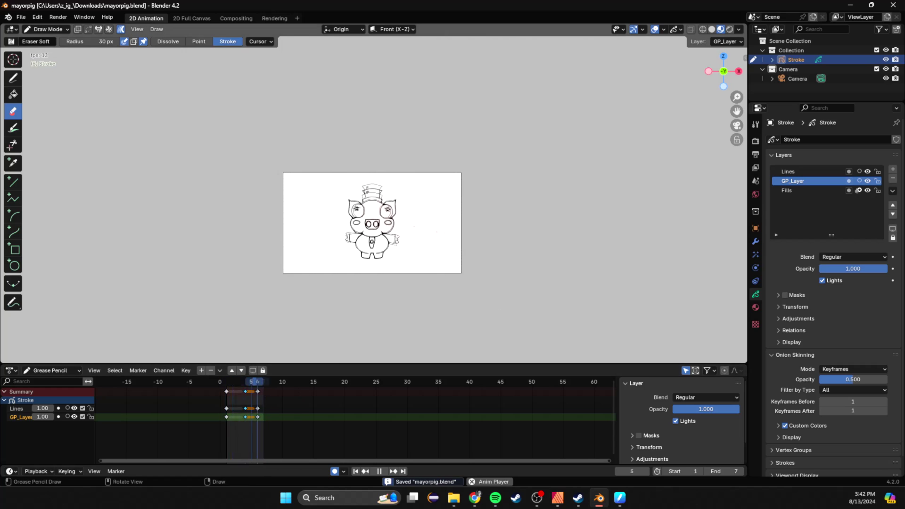
{"action": "scroll", "coordinate": [374, 192], "scroll_direction": "up", "scroll_amount": 5}
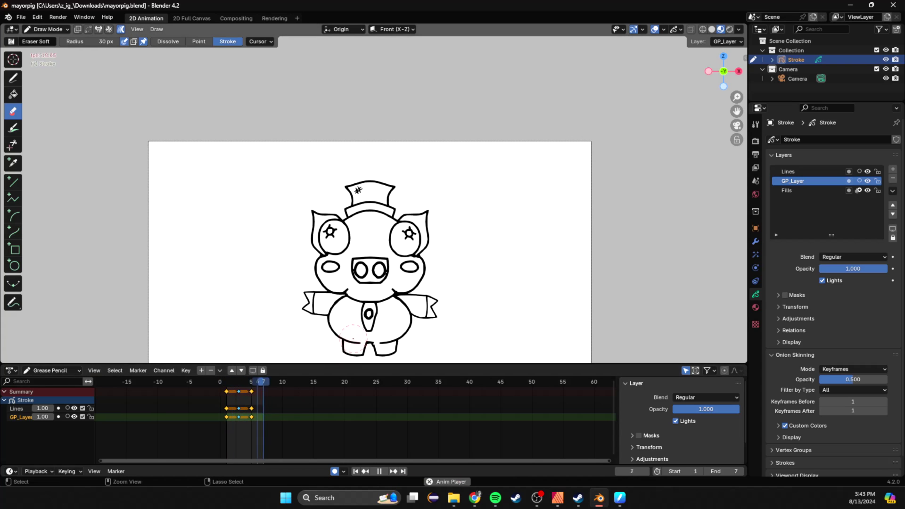
- Duplicate the frame 5 keyframes of both layers to frame 7 and play back the animation
{"action": "left_click", "coordinate": [245, 384]}
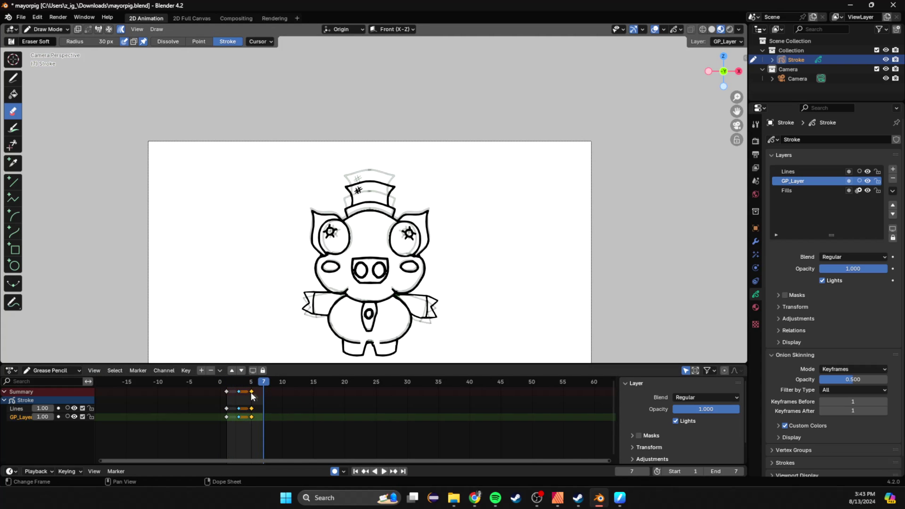
{"action": "left_click", "coordinate": [251, 394]}
{"action": "key", "text": "shift+d"}
{"action": "left_click", "coordinate": [264, 395]}
{"action": "key", "text": "space"}
{"action": "scroll", "coordinate": [410, 311], "scroll_direction": "down", "scroll_amount": 3}
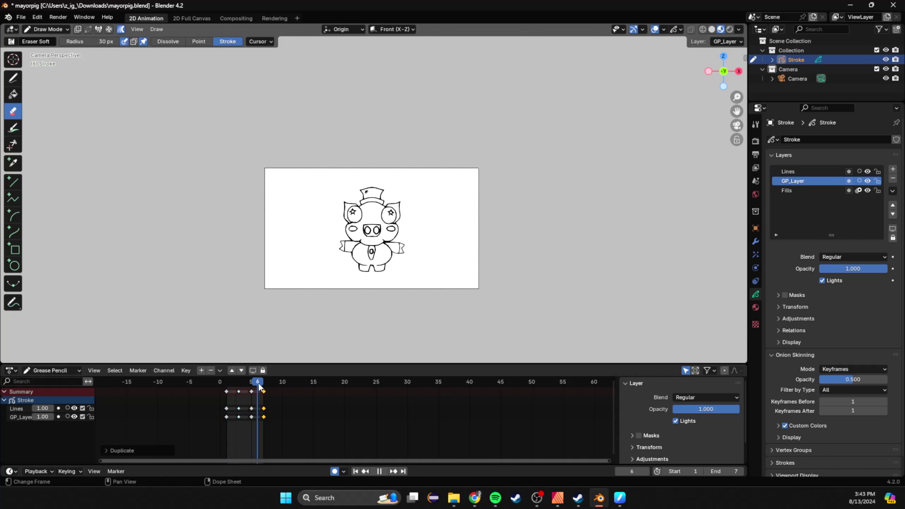
- On frame 5, widen the hat's brim in Edit Mode by scaling it to about 1.2 along X
{"action": "scroll", "coordinate": [286, 269], "scroll_direction": "up", "scroll_amount": 5}
{"action": "key", "text": "space"}
{"action": "scroll", "coordinate": [286, 269], "scroll_direction": "up", "scroll_amount": 4}
{"action": "key", "text": "Tab"}
{"action": "key", "text": "ctrl+s"}
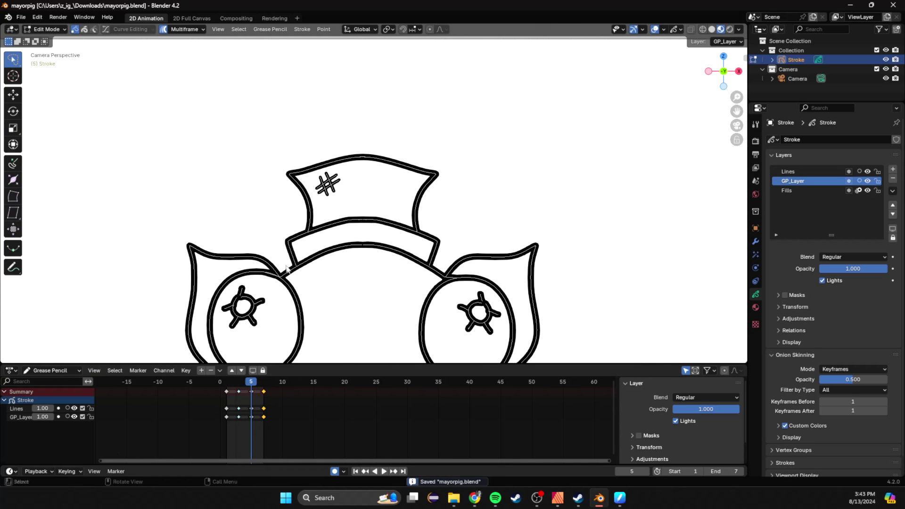
{"action": "left_click_drag", "start_coordinate": [335, 216], "coordinate": [286, 257]}
{"action": "key", "text": "s"}
{"action": "key", "text": "x"}
{"action": "left_click", "coordinate": [503, 234]}
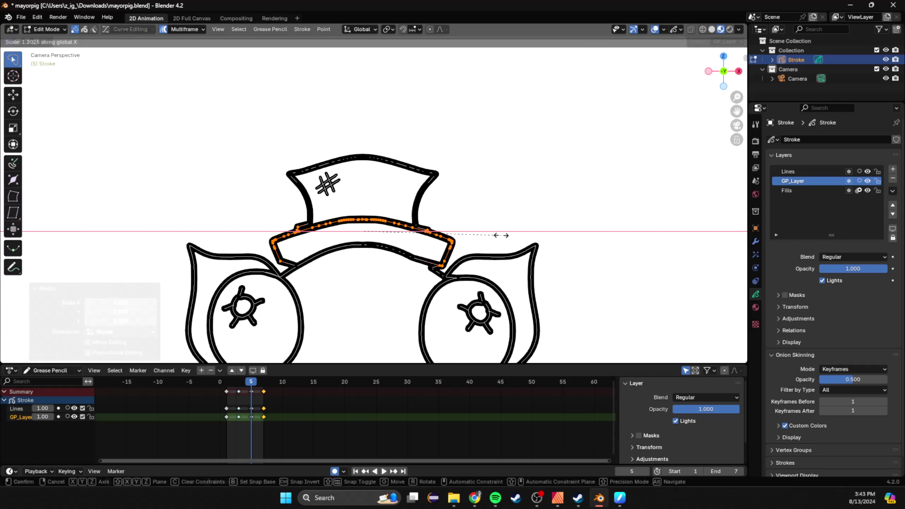
- Select the upper part of the hat on frame 5, lower it along Z and return to Draw Mode
{"action": "key", "text": "Tab"}
{"action": "scroll", "coordinate": [502, 234], "scroll_direction": "down", "scroll_amount": 4}
{"action": "scroll", "coordinate": [370, 196], "scroll_direction": "up", "scroll_amount": 3}
{"action": "key", "text": "Tab"}
{"action": "mouse_move", "coordinate": [277, 152]}
{"action": "left_mouse_down"}
{"action": "mouse_move", "coordinate": [480, 175]}
{"action": "mouse_move", "coordinate": [476, 147]}
{"action": "left_mouse_up"}
{"action": "key", "text": "g"}
{"action": "key", "text": "z"}
{"action": "left_click", "coordinate": [465, 157]}
{"action": "key", "text": "Tab"}
{"action": "scroll", "coordinate": [487, 189], "scroll_direction": "down", "scroll_amount": 6}
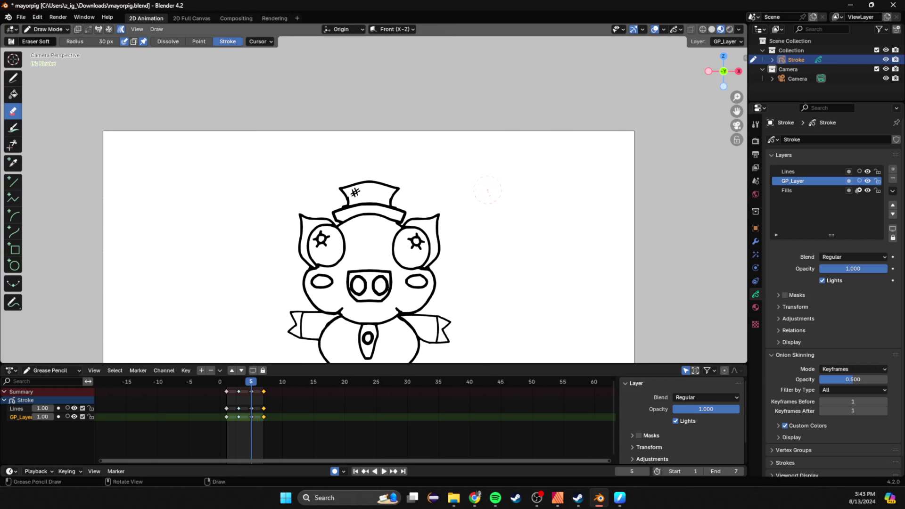
- Play back the animation to check the hat's motion up close and save the file
{"action": "key", "text": "space"}
{"action": "scroll", "coordinate": [406, 191], "scroll_direction": "up", "scroll_amount": 6}
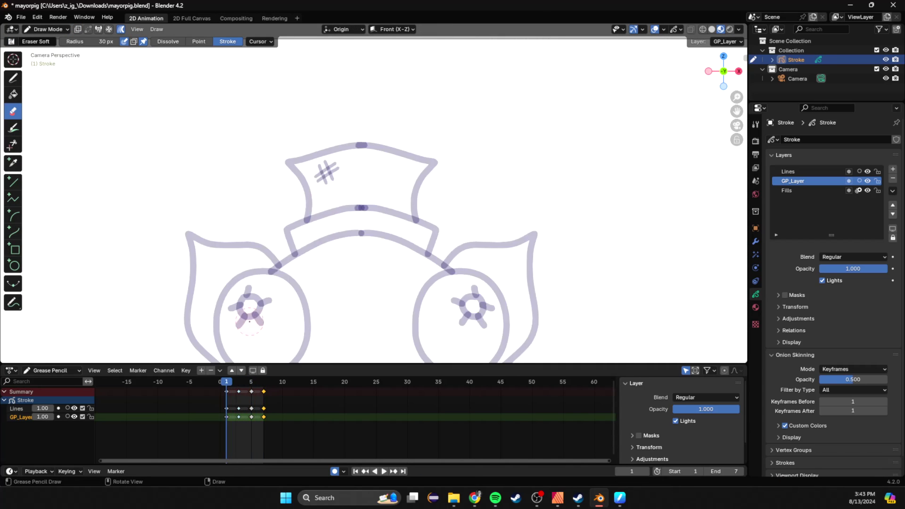
{"action": "key", "text": "space"}
{"action": "key", "text": "ctrl+s"}
{"action": "key", "text": "shift+space"}
{"action": "left_click", "coordinate": [204, 259]}
{"action": "left_click_drag", "start_coordinate": [222, 258], "coordinate": [213, 248]}
{"action": "key", "text": "ctrl+z"}
- Switch to Sculpt Mode, smooth the kinks in the hat crown's side lines on frame 5 and save the file
{"action": "key", "text": "Tab"}
{"action": "left_click", "coordinate": [214, 246]}
{"action": "left_click", "coordinate": [48, 29]}
{"action": "left_click", "coordinate": [47, 60]}
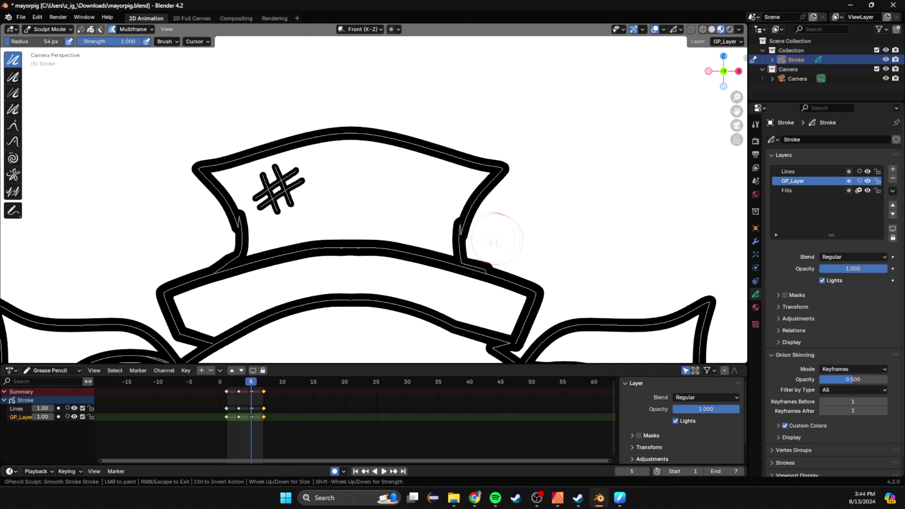
{"action": "scroll", "coordinate": [259, 231], "scroll_direction": "up", "scroll_amount": 2}
{"action": "key", "text": "ctrl+s"}
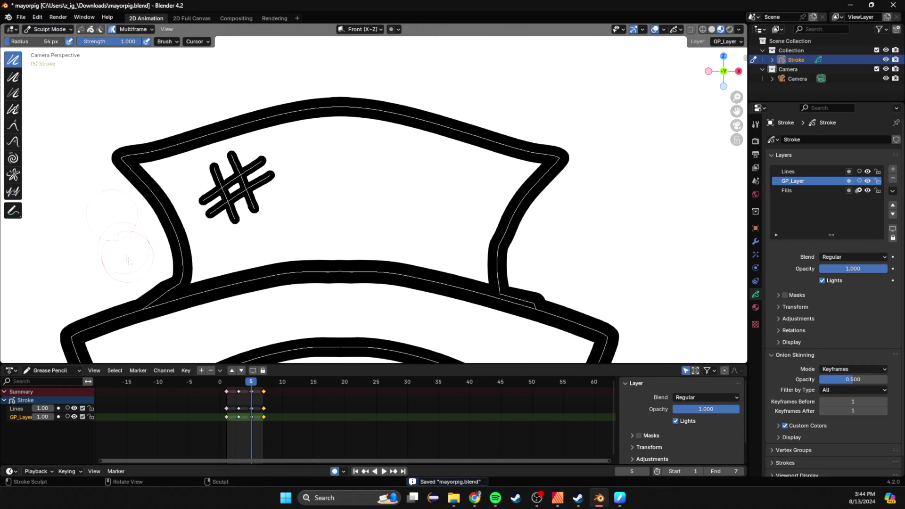
- Pull both side lines of the hat's crown inward with the Grab brush and save the file
{"action": "left_click", "coordinate": [13, 126]}
{"action": "left_click_drag", "start_coordinate": [177, 221], "coordinate": [185, 218]}
{"action": "left_click_drag", "start_coordinate": [501, 238], "coordinate": [498, 230]}
{"action": "scroll", "coordinate": [460, 191], "scroll_direction": "down", "scroll_amount": 6}
{"action": "key", "text": "space"}
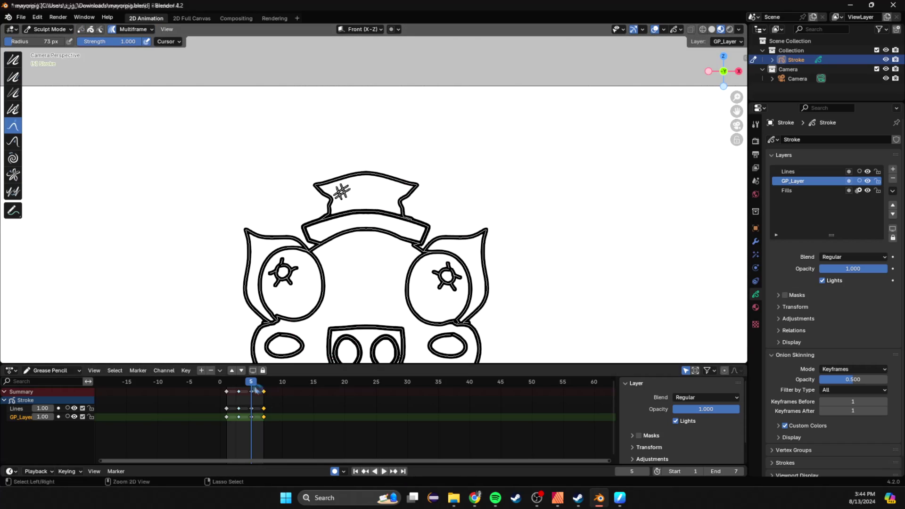
{"action": "key", "text": "ctrl+s"}
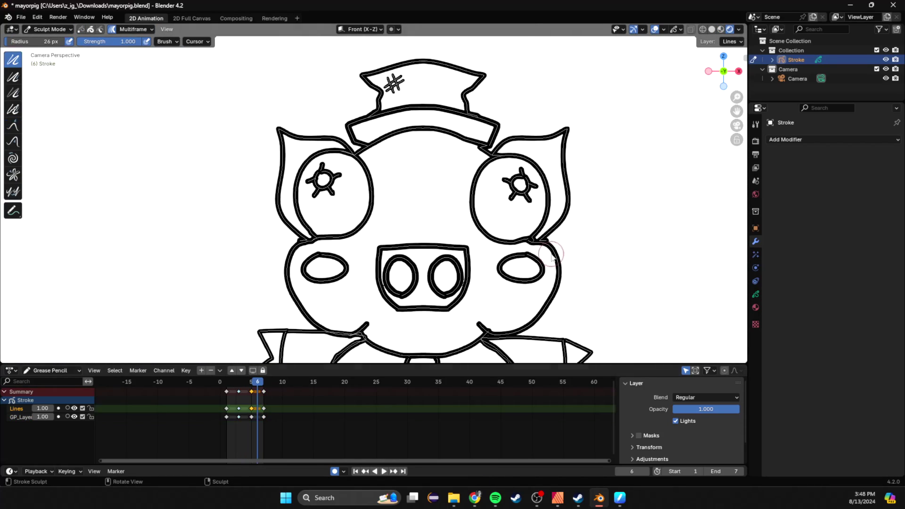
- Play back the animation, save the file and switch the Stroke object to Draw Mode
{"action": "scroll", "coordinate": [551, 255], "scroll_direction": "down", "scroll_amount": 2}
{"action": "key", "text": "space"}
{"action": "key", "text": "ctrl+s"}
{"action": "key", "text": "Tab"}
{"action": "left_click", "coordinate": [49, 29]}
{"action": "left_click", "coordinate": [51, 70]}
{"action": "scroll", "coordinate": [361, 247], "scroll_direction": "down", "scroll_amount": 3}
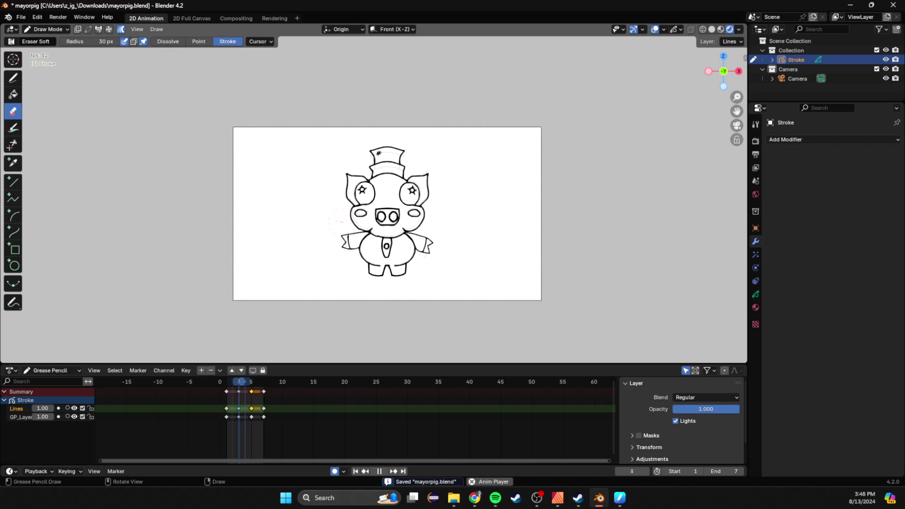
- In Sculpt Mode on frame 5, adjust the tie circle's line thickness and set the Thickness brush radius to 103 px
{"action": "scroll", "coordinate": [473, 257], "scroll_direction": "up", "scroll_amount": 1}
{"action": "scroll", "coordinate": [473, 257], "scroll_direction": "up", "scroll_amount": 8}
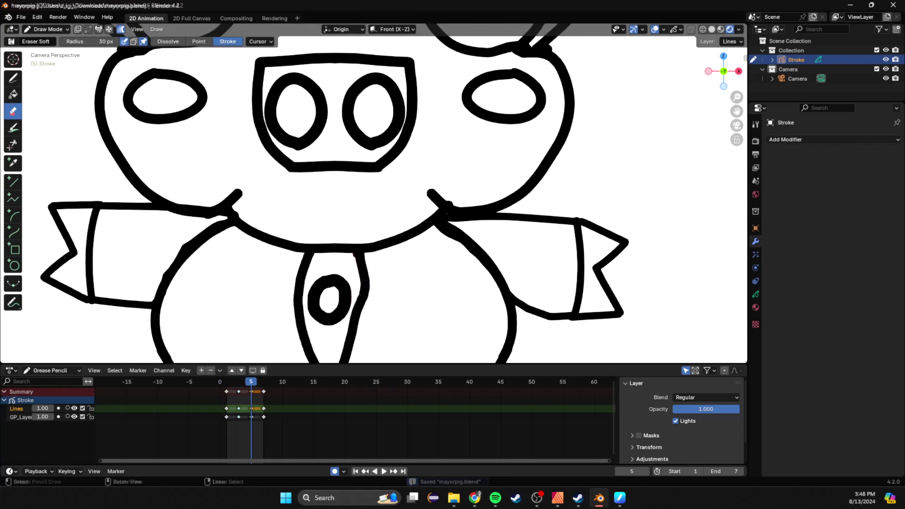
{"action": "key", "text": "space"}
{"action": "left_click", "coordinate": [47, 29]}
{"action": "left_click", "coordinate": [52, 61]}
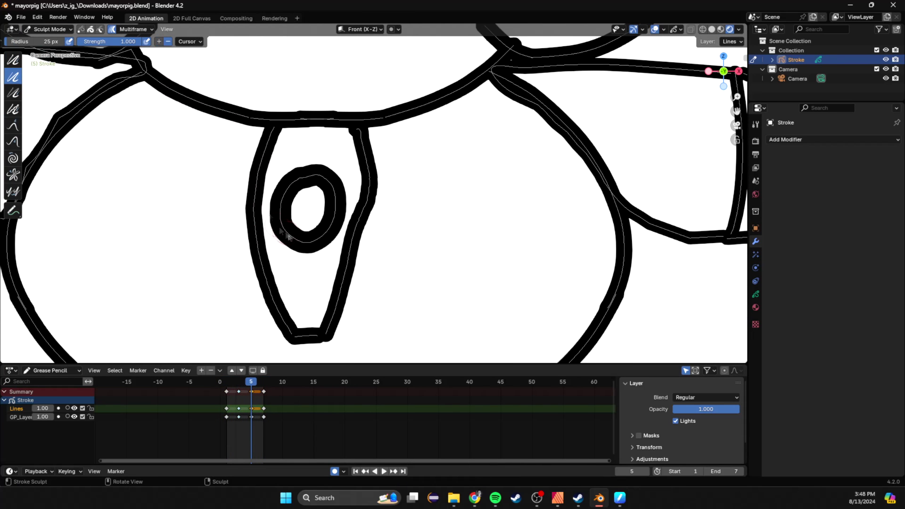
{"action": "left_click_drag", "start_coordinate": [307, 222], "coordinate": [308, 218], "text": "ctrl"}
{"action": "key", "text": "f"}
{"action": "left_click", "coordinate": [354, 205]}
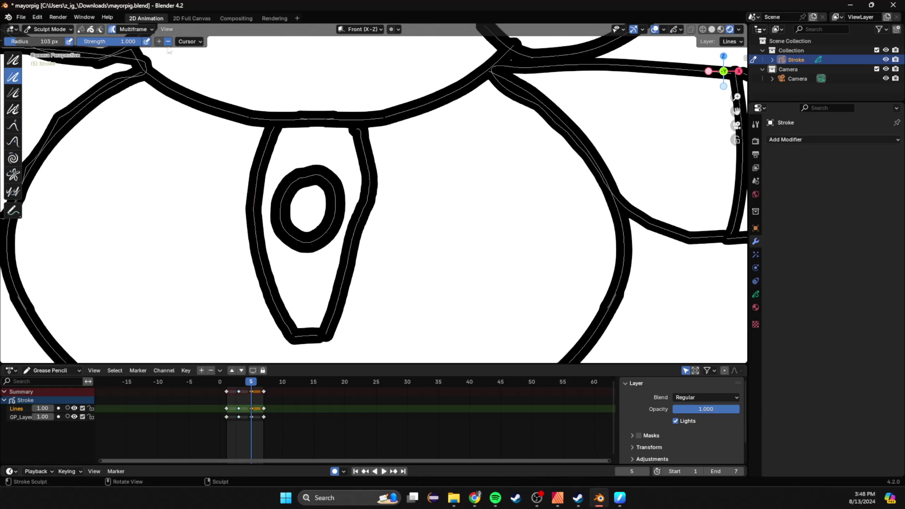
- Save the file, switch to Edit Mode and play back the animation to check the full motion
{"action": "scroll", "coordinate": [368, 207], "scroll_direction": "down", "scroll_amount": 8}
{"action": "key", "text": "ctrl+s"}
{"action": "key", "text": "space"}
{"action": "scroll", "coordinate": [368, 207], "scroll_direction": "down", "scroll_amount": 1}
{"action": "key", "text": "space"}
{"action": "key", "text": "Tab"}
{"action": "key", "text": "space"}
{"action": "scroll", "coordinate": [367, 207], "scroll_direction": "down", "scroll_amount": 6}
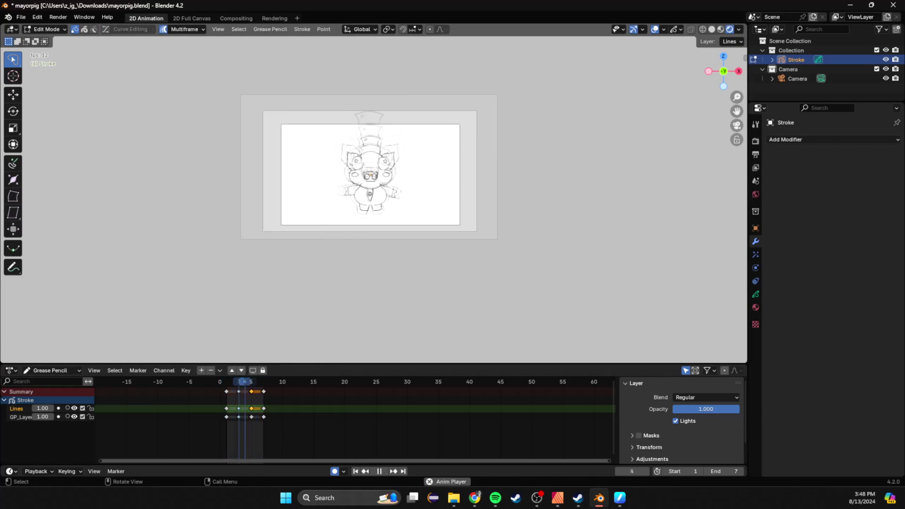
{"action": "scroll", "coordinate": [362, 210], "scroll_direction": "up", "scroll_amount": 7}
{"action": "scroll", "coordinate": [361, 209], "scroll_direction": "down", "scroll_amount": 2}
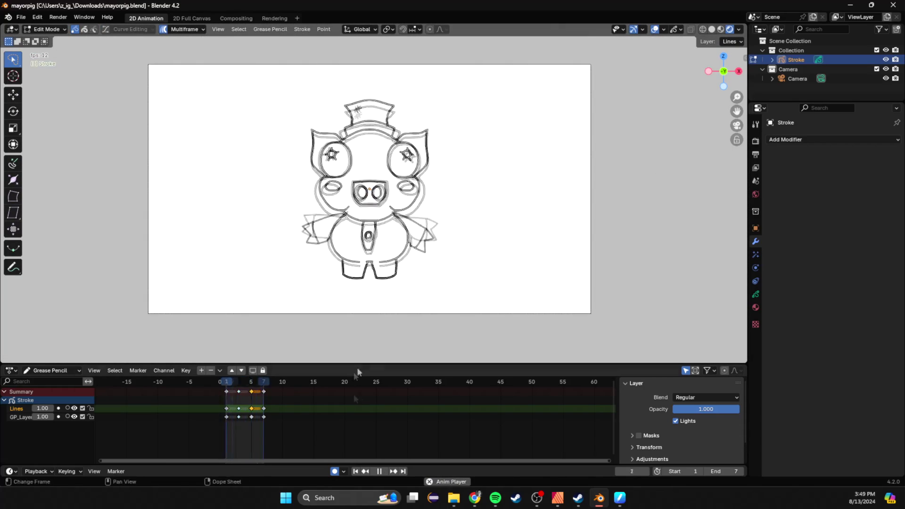
- Select all keyframes of both layers and set the animation's end frame to 47
{"action": "scroll", "coordinate": [368, 208], "scroll_direction": "up", "scroll_amount": 2}
{"action": "left_click_drag", "start_coordinate": [317, 448], "coordinate": [216, 385]}
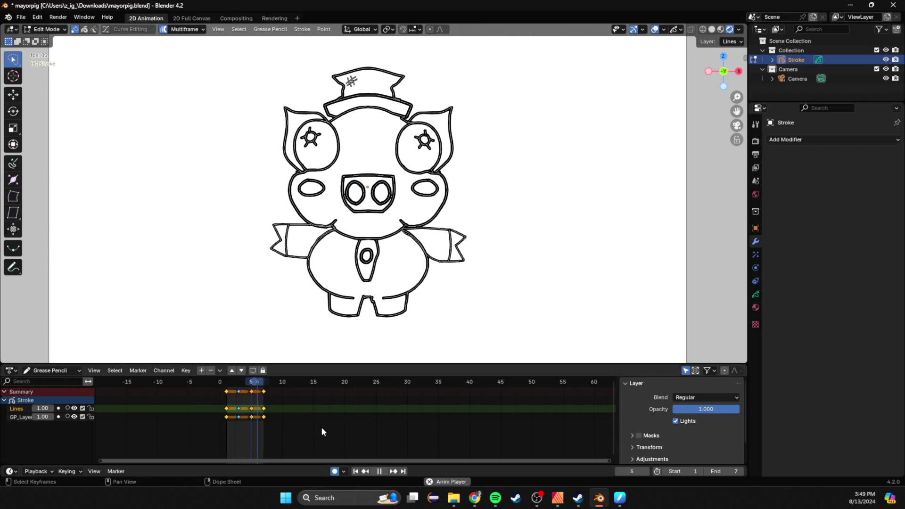
{"action": "scroll", "coordinate": [321, 427], "scroll_direction": "down", "scroll_amount": 2}
{"action": "left_click", "coordinate": [727, 472]}
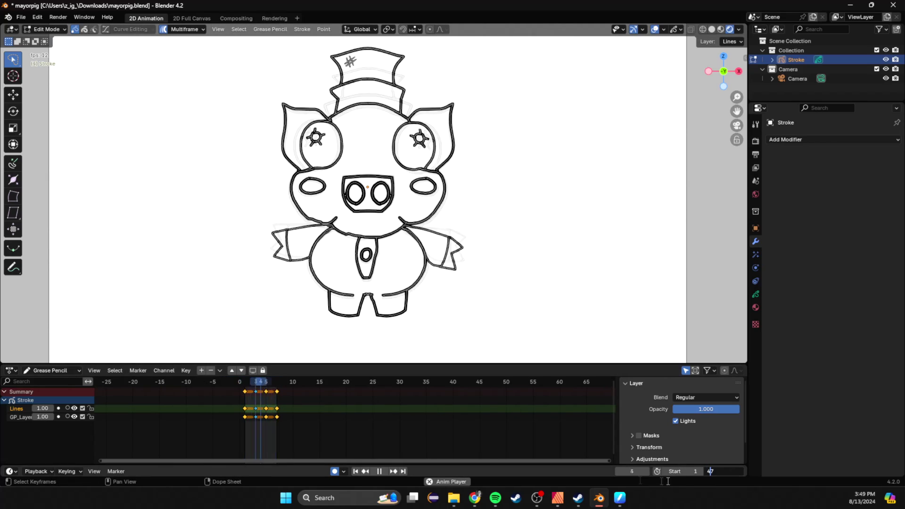
{"action": "type", "text": "47"}
{"action": "key", "text": "Return"}
- Duplicate all keyframes of both layers so that the copy spans frames 12 to 18
{"action": "left_click_drag", "start_coordinate": [348, 440], "coordinate": [247, 390]}
{"action": "key", "text": "shift+d"}
{"action": "left_click", "coordinate": [382, 442]}
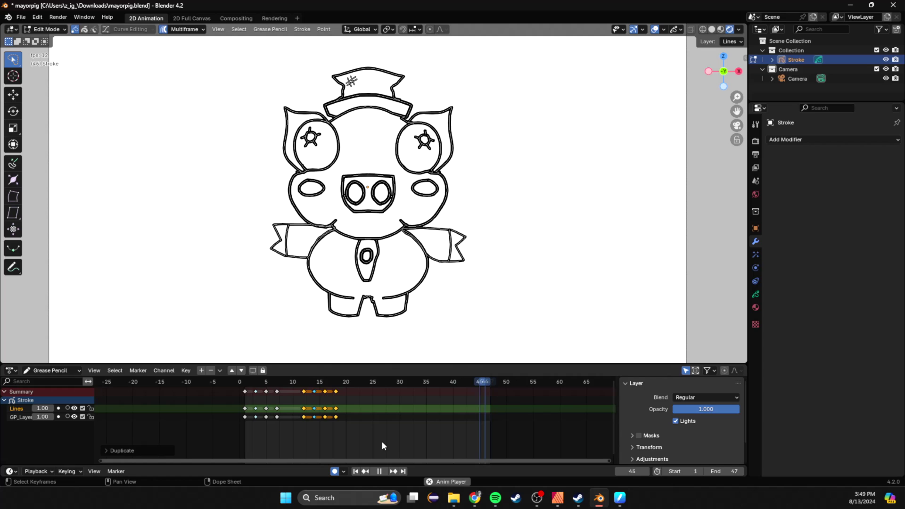
- Try closer positions for the duplicated keyframes and undo both the moves and the duplication
{"action": "key", "text": "g"}
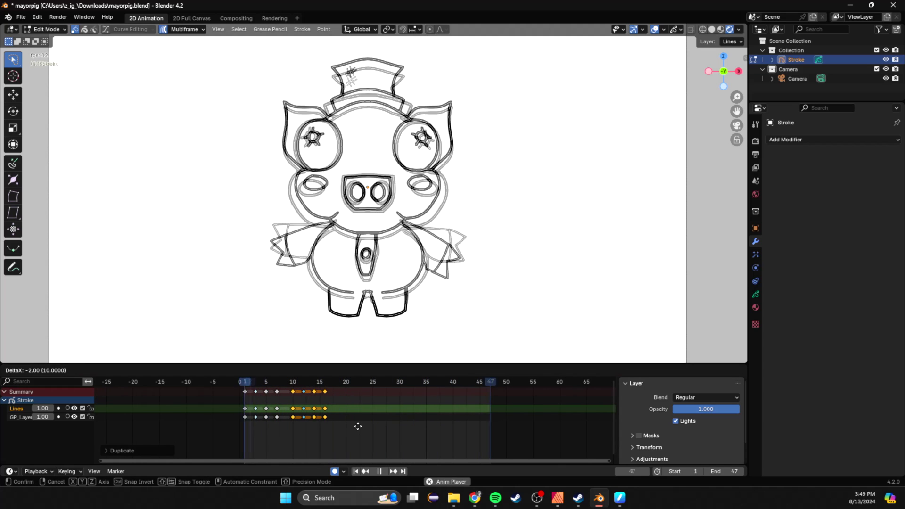
{"action": "left_click", "coordinate": [350, 426]}
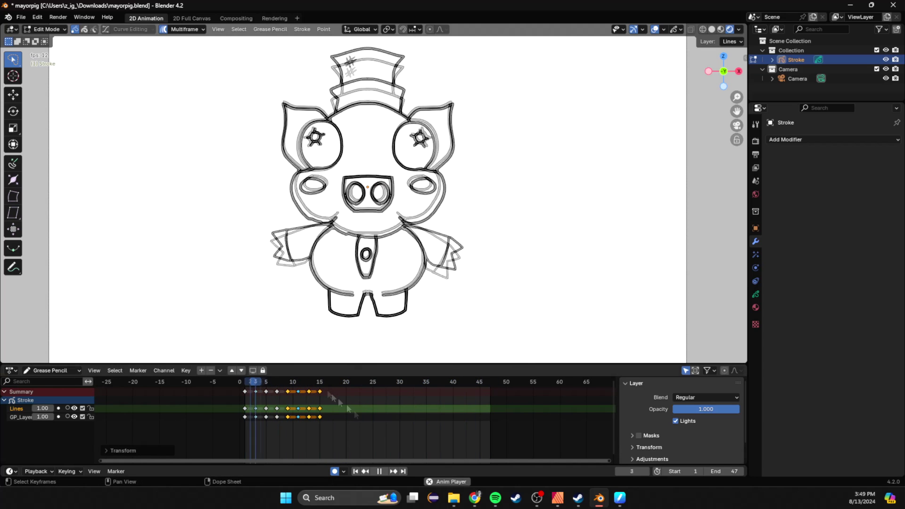
{"action": "key", "text": "g"}
{"action": "left_click", "coordinate": [348, 415]}
{"action": "key", "text": "ctrl+z"}
{"action": "key", "text": "ctrl+z"}
{"action": "key", "text": "ctrl+z"}
- Move the last three keyframes of both layers to frames 5, 7 and 11
{"action": "left_click_drag", "start_coordinate": [251, 437], "coordinate": [282, 388]}
{"action": "key", "text": "g"}
{"action": "left_click", "coordinate": [292, 427]}
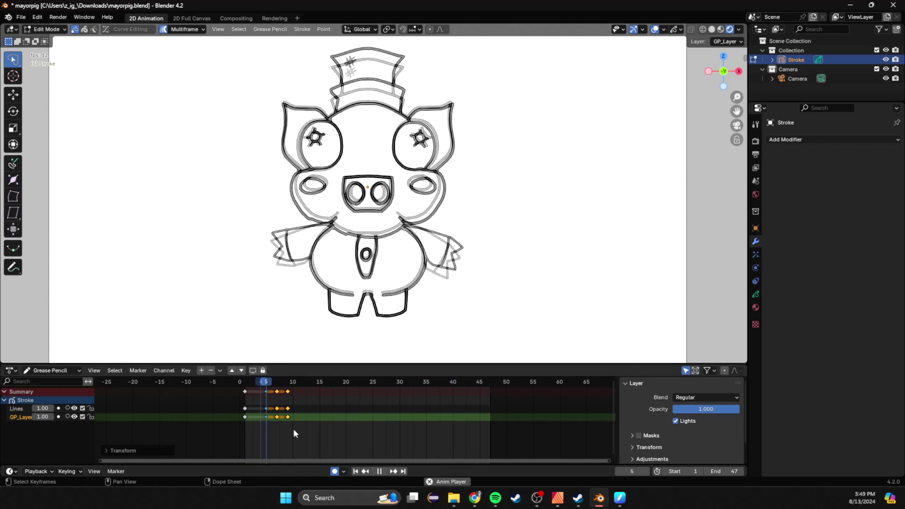
{"action": "left_click", "coordinate": [288, 392]}
{"action": "key", "text": "g"}
{"action": "left_click", "coordinate": [346, 432]}
- Save the file, set the animation's end frame to 11 and play it back
{"action": "key", "text": "ctrl+s"}
{"action": "key", "text": "space"}
{"action": "left_click", "coordinate": [374, 383]}
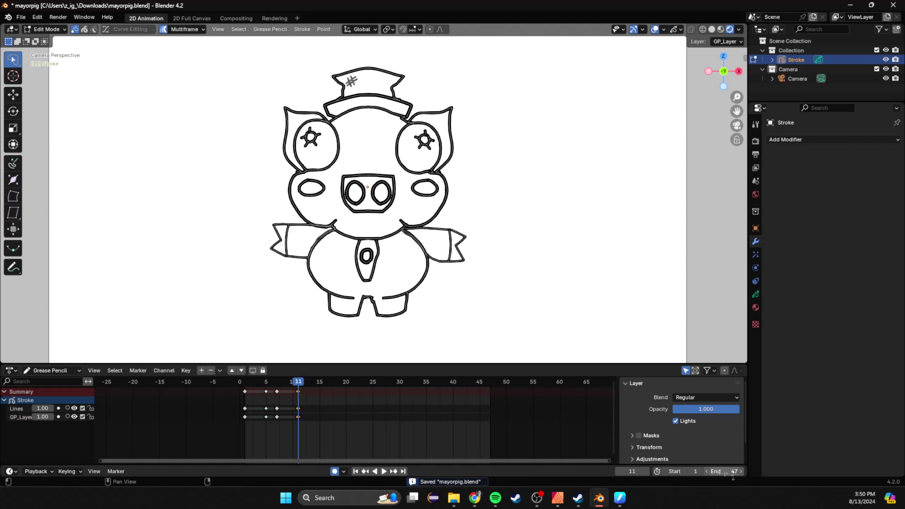
{"action": "type", "text": "11"}
{"action": "key", "text": "Return"}
{"action": "key", "text": "space"}
{"action": "key", "text": "Home"}
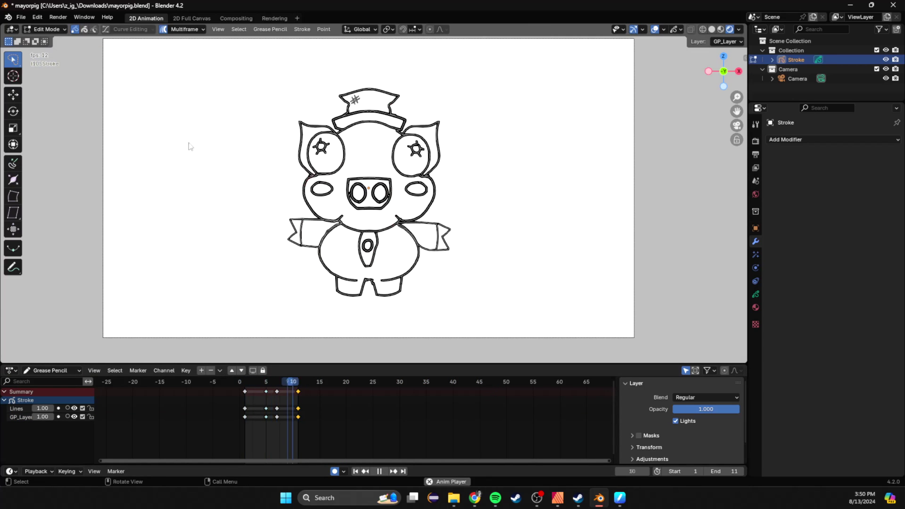
- Save the file, return to Draw Mode and move the last keyframe of both layers to frame 9
{"action": "key", "text": "ctrl+s"}
{"action": "key", "text": "Tab"}
{"action": "scroll", "coordinate": [263, 226], "scroll_direction": "down", "scroll_amount": 3}
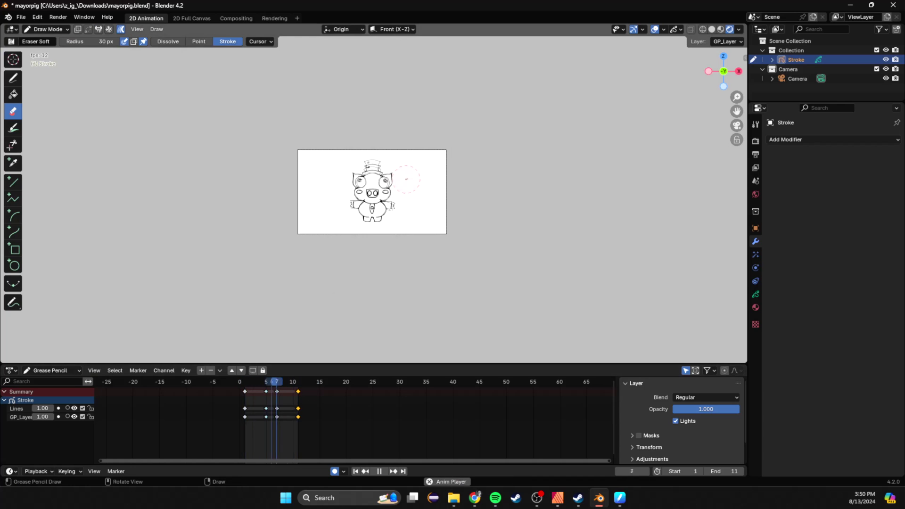
{"action": "scroll", "coordinate": [408, 178], "scroll_direction": "up", "scroll_amount": 3}
{"action": "left_click_drag", "start_coordinate": [298, 392], "coordinate": [289, 393]}
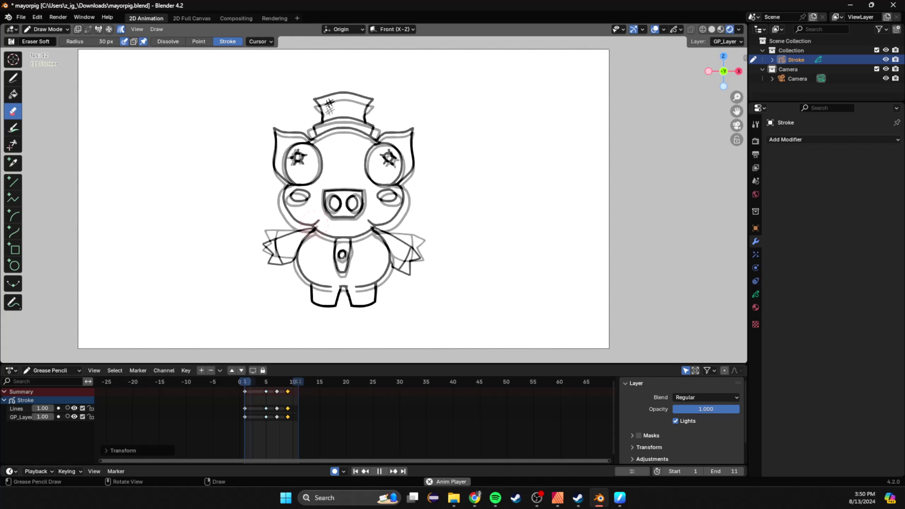
- Retime the last three keyframes of both layers to frames 4, 8 and 10
{"action": "left_click_drag", "start_coordinate": [251, 417], "coordinate": [245, 418]}
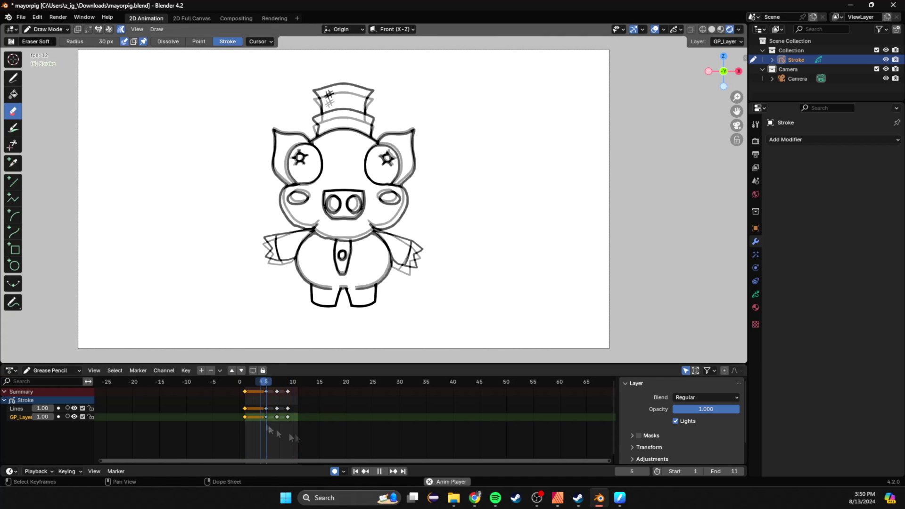
{"action": "left_click_drag", "start_coordinate": [301, 436], "coordinate": [260, 388]}
{"action": "key", "text": "g"}
{"action": "left_click", "coordinate": [294, 415]}
{"action": "left_click_drag", "start_coordinate": [302, 433], "coordinate": [268, 389]}
{"action": "key", "text": "g"}
{"action": "left_click", "coordinate": [300, 407]}
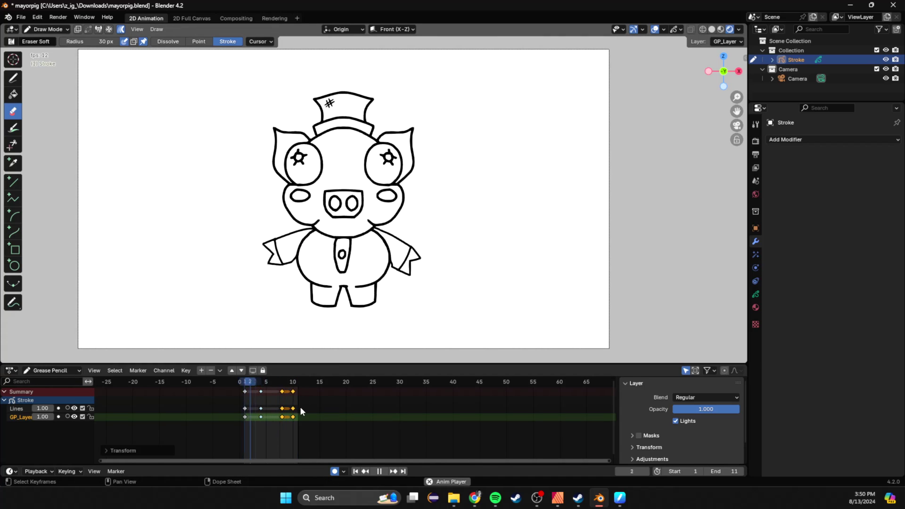
- Shift the last two keyframes of both layers to frames 6 and 8
{"action": "key", "text": "g"}
{"action": "left_click", "coordinate": [303, 424]}
{"action": "scroll", "coordinate": [375, 310], "scroll_direction": "down", "scroll_amount": 3}
{"action": "scroll", "coordinate": [377, 310], "scroll_direction": "up", "scroll_amount": 2}
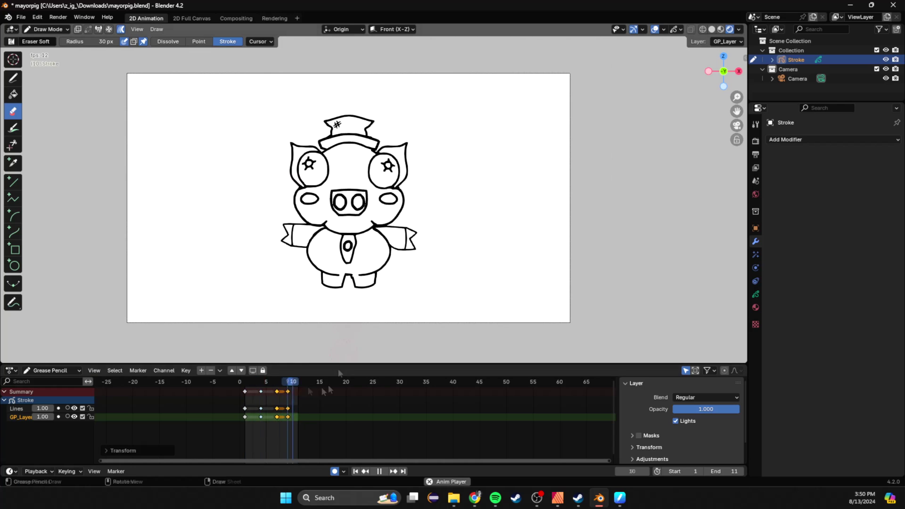
{"action": "key", "text": "g"}
{"action": "left_click", "coordinate": [270, 433]}
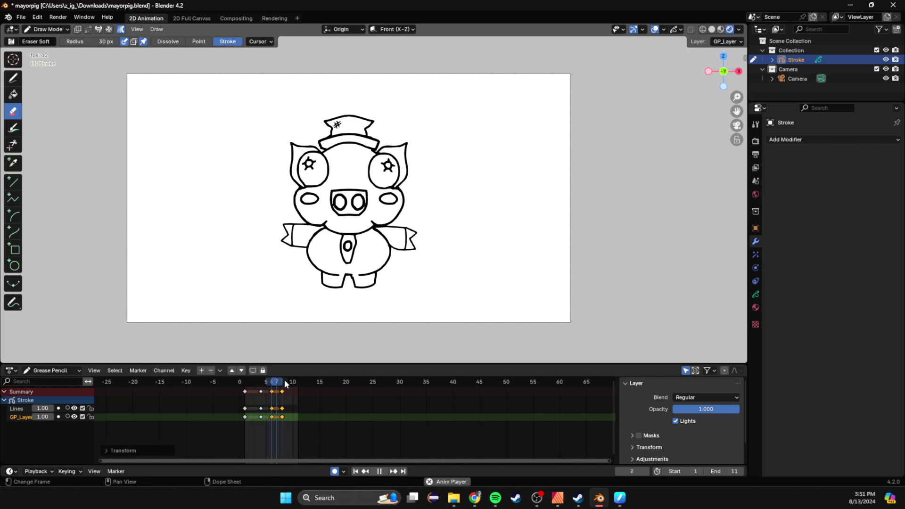
- Set the animation's end frame to 8, play it back and save the file
{"action": "key", "text": "space"}
{"action": "left_click_drag", "start_coordinate": [274, 381], "coordinate": [282, 382]}
{"action": "type", "text": "8"}
{"action": "key", "text": "Return"}
{"action": "key", "text": "space"}
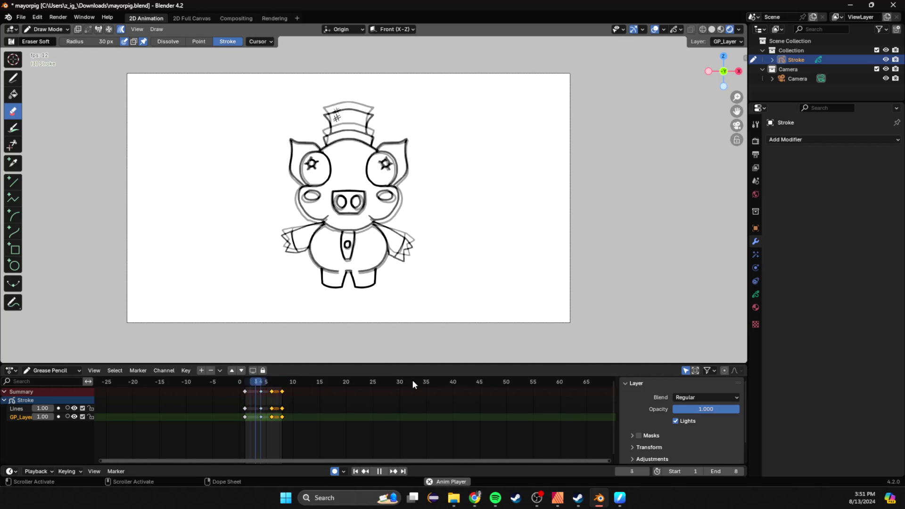
{"action": "key", "text": "space"}
{"action": "key", "text": "ctrl+s"}
- Delete the keyframes at frame 4 in both layers
{"action": "left_click_drag", "start_coordinate": [266, 425], "coordinate": [251, 387]}
{"action": "key", "text": "x"}
{"action": "left_click", "coordinate": [251, 387]}
{"action": "left_click", "coordinate": [255, 398]}
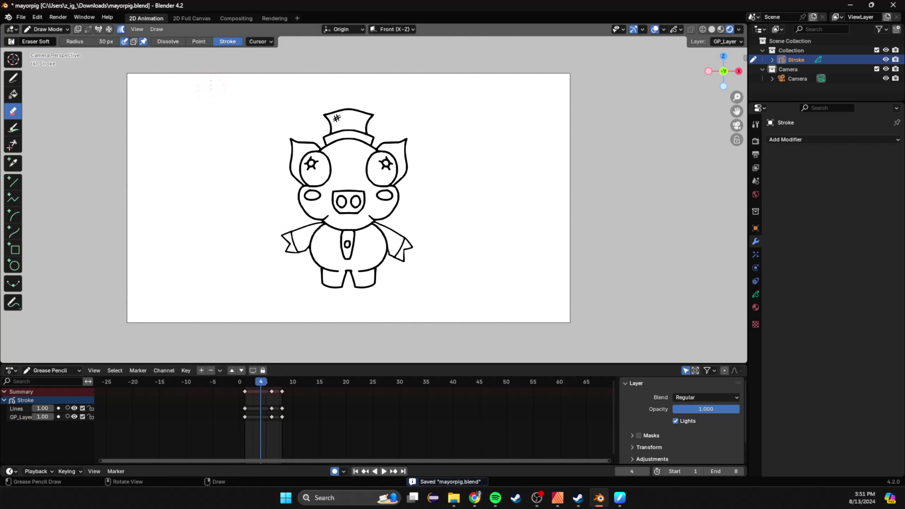
- Interpolate a new in-between drawing between frames 1 and 6 and play back the animation
{"action": "left_click", "coordinate": [157, 29]}
{"action": "left_click", "coordinate": [177, 61]}
{"action": "left_click", "coordinate": [88, 291]}
{"action": "scroll", "coordinate": [306, 276], "scroll_direction": "down", "scroll_amount": 2}
{"action": "key", "text": "space"}
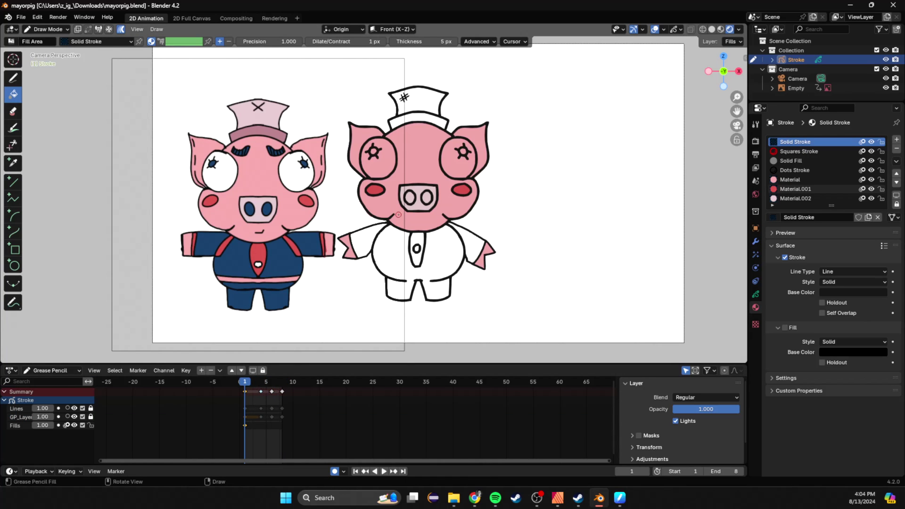
- Compare the partly filled pig on frame 1 with the coloured reference image and save the file
{"action": "scroll", "coordinate": [398, 215], "scroll_direction": "up", "scroll_amount": 2}
{"action": "key", "text": "ctrl+s"}
{"action": "middle_click_drag", "start_coordinate": [399, 215], "coordinate": [409, 155], "text": "shift"}
{"action": "scroll", "coordinate": [401, 212], "scroll_direction": "down", "scroll_amount": 2}
{"action": "scroll", "coordinate": [399, 226], "scroll_direction": "up", "scroll_amount": 2}
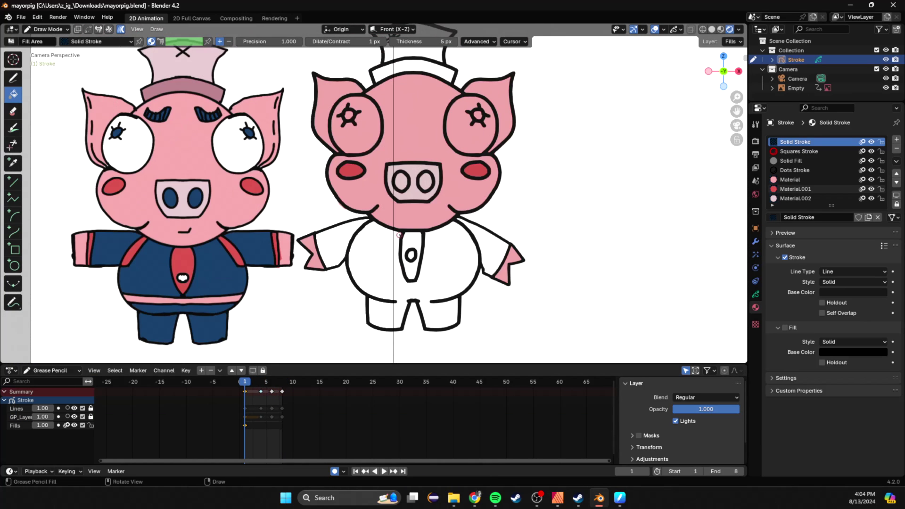
{"action": "mouse_move", "coordinate": [249, 386]}
{"action": "left_mouse_down"}
{"action": "mouse_move", "coordinate": [295, 390]}
{"action": "mouse_move", "coordinate": [245, 395]}
{"action": "left_mouse_up"}
{"action": "key", "text": "ctrl+s"}
- Add a new material with Stroke disabled and Fill enabled, sampling white as its fill colour
{"action": "left_click", "coordinate": [897, 140]}
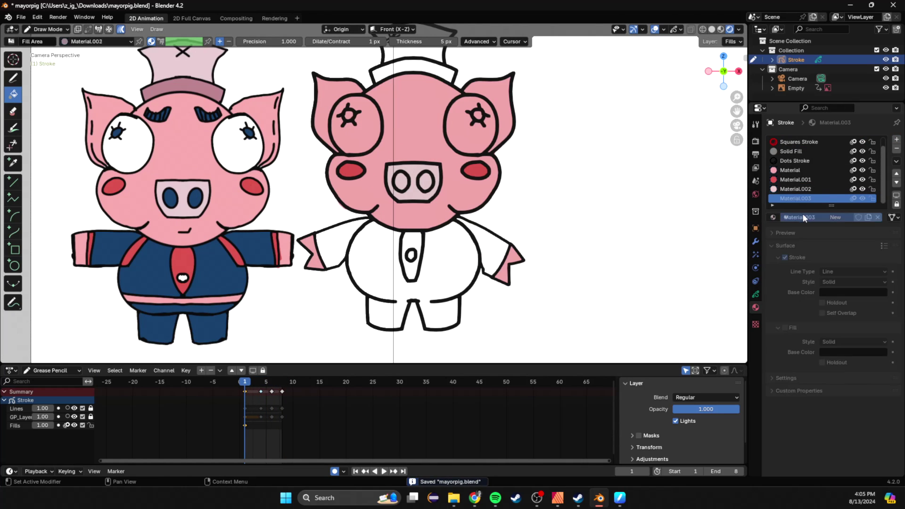
{"action": "left_click", "coordinate": [785, 258]}
{"action": "left_click", "coordinate": [789, 328]}
{"action": "left_click", "coordinate": [784, 328]}
{"action": "left_click", "coordinate": [779, 328]}
{"action": "key", "text": "e"}
{"action": "left_click", "coordinate": [682, 251]}
- Fill the pig's eyes on frame 1 with the white Material.003 and save the file
{"action": "scroll", "coordinate": [367, 130], "scroll_direction": "up", "scroll_amount": 5}
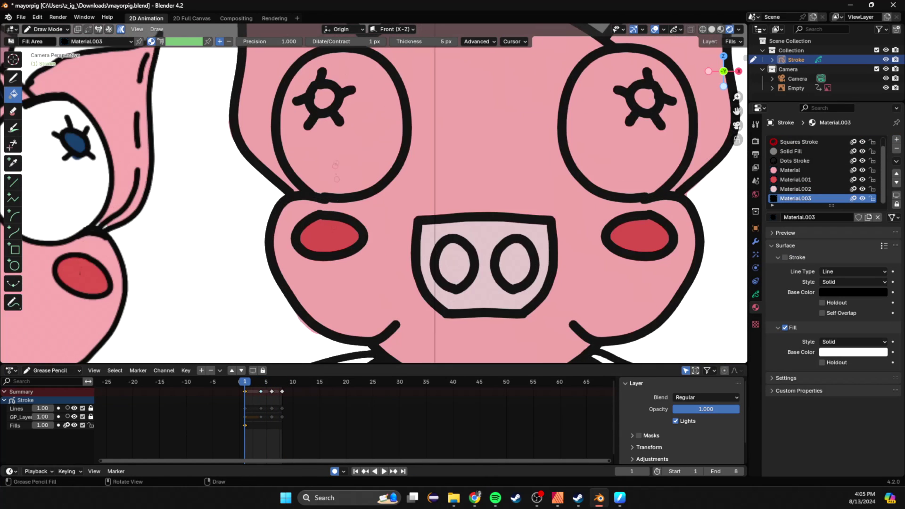
{"action": "left_click", "coordinate": [380, 134]}
{"action": "left_click", "coordinate": [381, 133]}
{"action": "key", "text": "ctrl+s"}
{"action": "scroll", "coordinate": [435, 186], "scroll_direction": "down", "scroll_amount": 8}
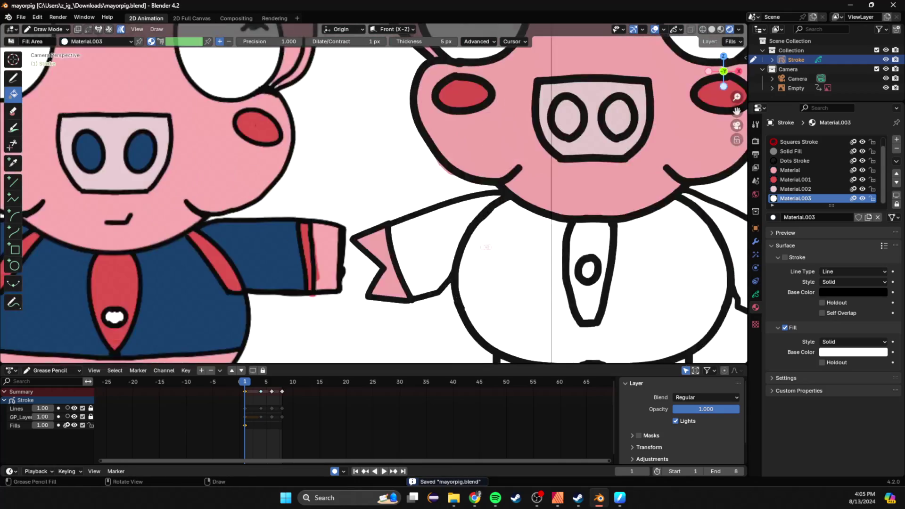
- Fill the crown of the hat with the pale pink Material.002, including the gaps beside the hash mark
{"action": "scroll", "coordinate": [436, 187], "scroll_direction": "up", "scroll_amount": 3}
{"action": "left_click", "coordinate": [795, 188]}
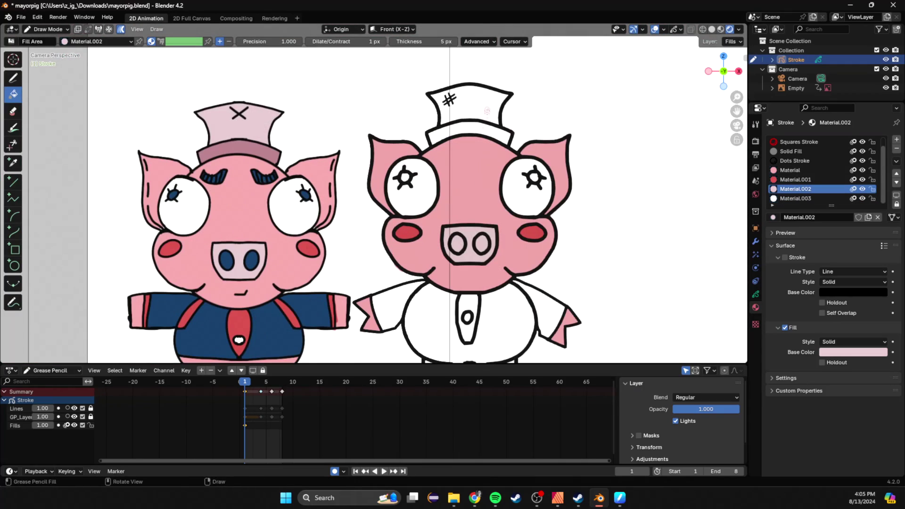
{"action": "scroll", "coordinate": [452, 123], "scroll_direction": "up", "scroll_amount": 8}
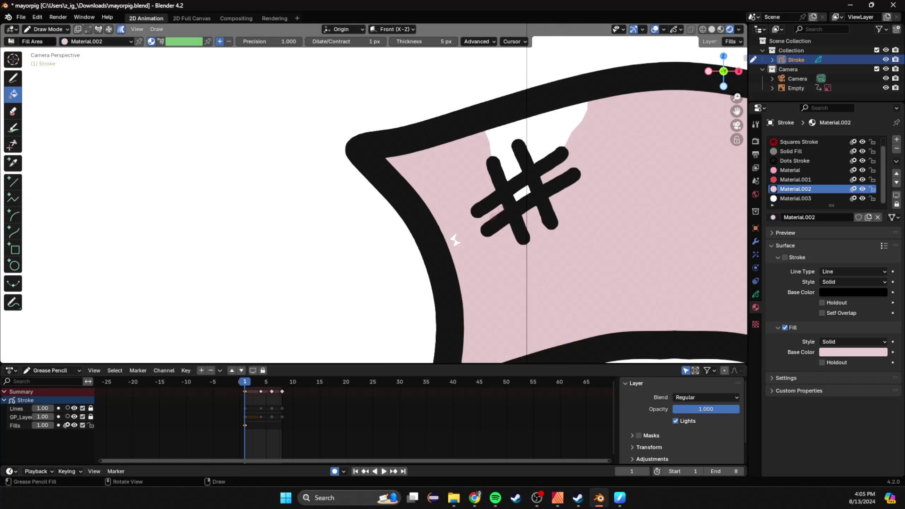
{"action": "left_click", "coordinate": [491, 153]}
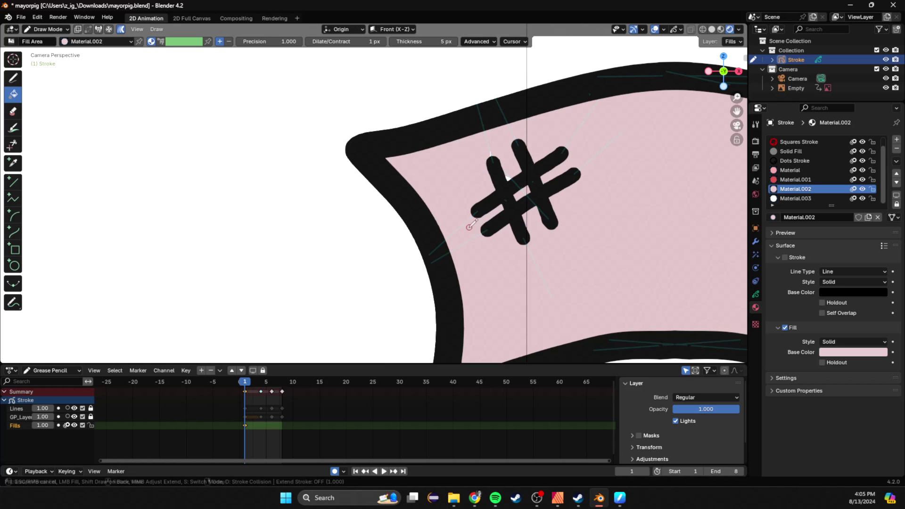
{"action": "left_click", "coordinate": [468, 226]}
{"action": "left_click", "coordinate": [510, 177]}
- Touch up the remaining fill gaps around the hat's hash mark and save the file
{"action": "scroll", "coordinate": [511, 176], "scroll_direction": "down", "scroll_amount": 7}
{"action": "scroll", "coordinate": [436, 169], "scroll_direction": "up", "scroll_amount": 2}
{"action": "left_click", "coordinate": [436, 169]}
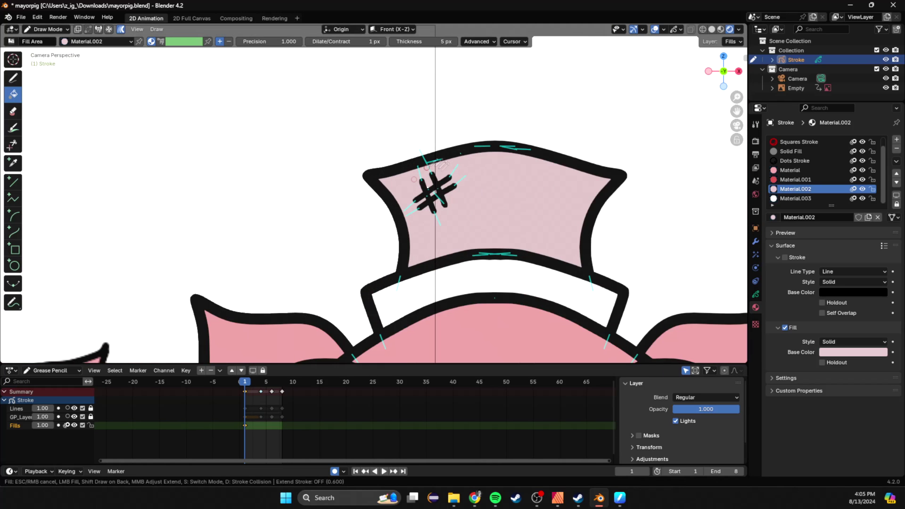
{"action": "key", "text": "shift+space"}
{"action": "left_click", "coordinate": [430, 215]}
{"action": "scroll", "coordinate": [396, 191], "scroll_direction": "down", "scroll_amount": 9}
{"action": "key", "text": "ctrl+s"}
{"action": "scroll", "coordinate": [358, 283], "scroll_direction": "up", "scroll_amount": 4}
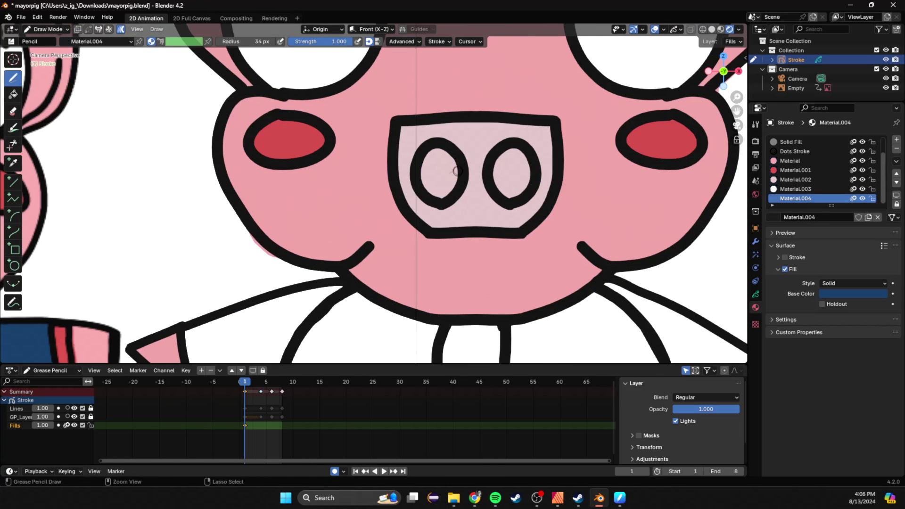
- Fill both nostrils and both pupils with the blue Material.004 and save the file
{"action": "key", "text": "shift+space"}
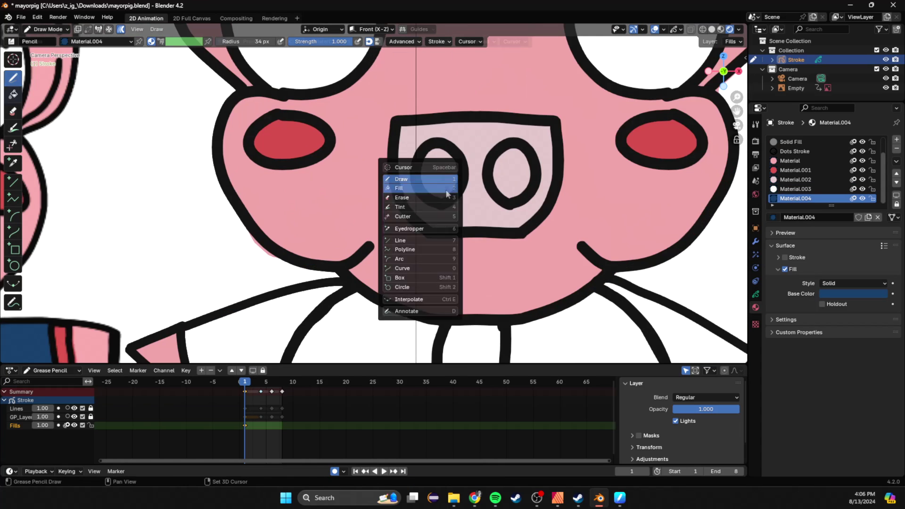
{"action": "left_click", "coordinate": [444, 190]}
{"action": "left_click", "coordinate": [437, 173]}
{"action": "left_click", "coordinate": [437, 174]}
{"action": "left_click", "coordinate": [514, 172]}
{"action": "left_click", "coordinate": [514, 172]}
{"action": "scroll", "coordinate": [495, 170], "scroll_direction": "down", "scroll_amount": 9}
{"action": "key", "text": "ctrl+s"}
{"action": "scroll", "coordinate": [289, 148], "scroll_direction": "up", "scroll_amount": 5}
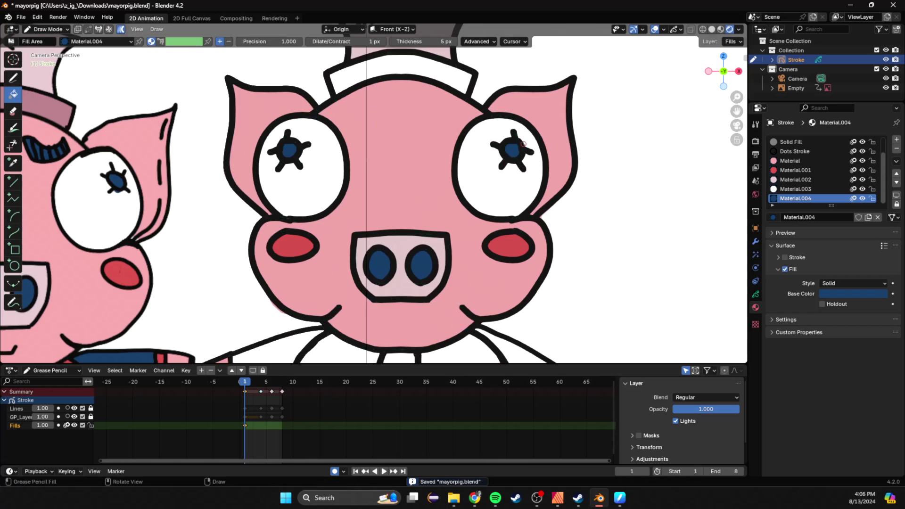
{"action": "scroll", "coordinate": [524, 144], "scroll_direction": "down", "scroll_amount": 5}
{"action": "key", "text": "ctrl+s"}
- Fill the torso, trousers and both sleeves with the blue Material.004 and save the file
{"action": "scroll", "coordinate": [424, 226], "scroll_direction": "up", "scroll_amount": 3}
{"action": "left_click", "coordinate": [395, 250]}
{"action": "left_click", "coordinate": [457, 302]}
{"action": "left_click", "coordinate": [499, 233]}
{"action": "left_click", "coordinate": [359, 235]}
{"action": "scroll", "coordinate": [376, 161], "scroll_direction": "down", "scroll_amount": 5}
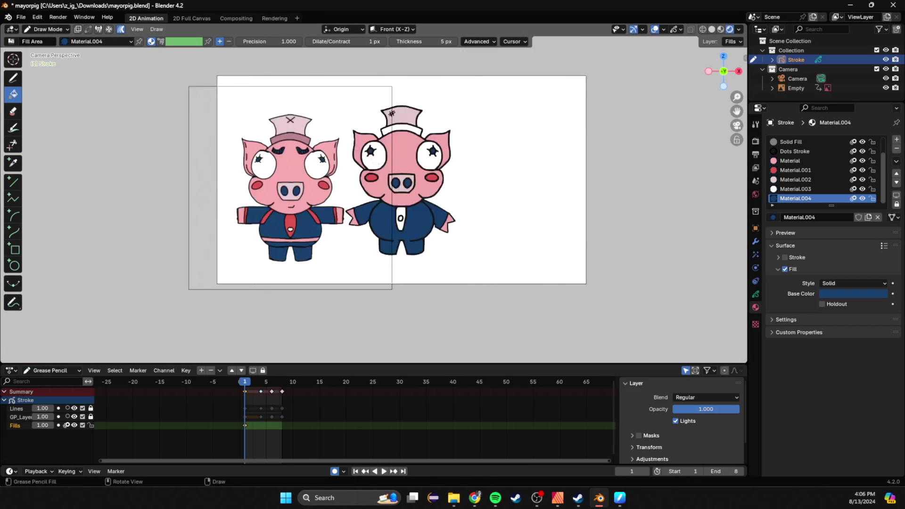
{"action": "key", "text": "ctrl+s"}
- Fill the tie and its inner circle with the red Material.001 and save the file
{"action": "scroll", "coordinate": [387, 188], "scroll_direction": "up", "scroll_amount": 5}
{"action": "scroll", "coordinate": [349, 236], "scroll_direction": "down", "scroll_amount": 2}
{"action": "left_click", "coordinate": [796, 169]}
{"action": "scroll", "coordinate": [411, 265], "scroll_direction": "up", "scroll_amount": 6}
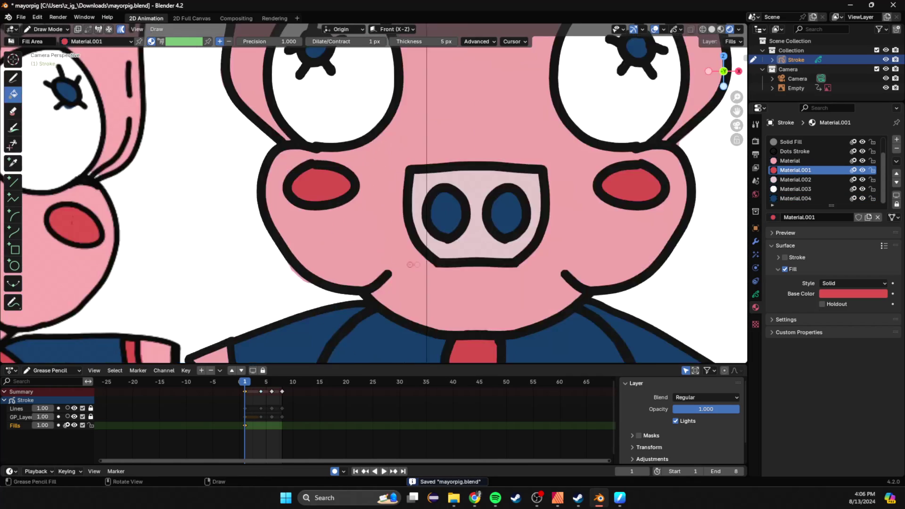
{"action": "middle_click_drag", "start_coordinate": [489, 229], "coordinate": [410, 83], "text": "shift"}
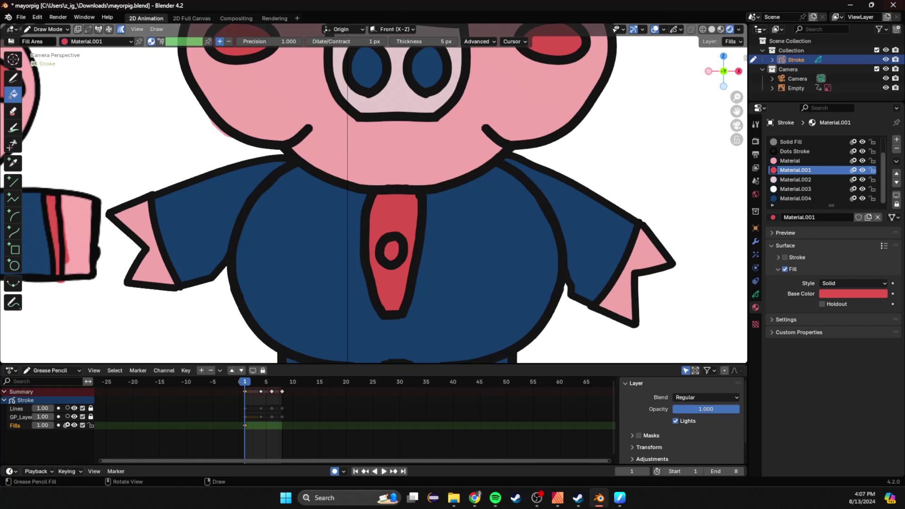
{"action": "scroll", "coordinate": [204, 212], "scroll_direction": "down", "scroll_amount": 11}
{"action": "key", "text": "ctrl+s"}
- Go to frame 4, switch to Sculpt Mode and select the Fills layer's keyframe there
{"action": "scroll", "coordinate": [282, 183], "scroll_direction": "up", "scroll_amount": 4}
{"action": "middle_click_drag", "start_coordinate": [282, 183], "coordinate": [593, 228], "text": "shift"}
{"action": "key", "text": "KP_0"}
{"action": "scroll", "coordinate": [592, 229], "scroll_direction": "down", "scroll_amount": 1}
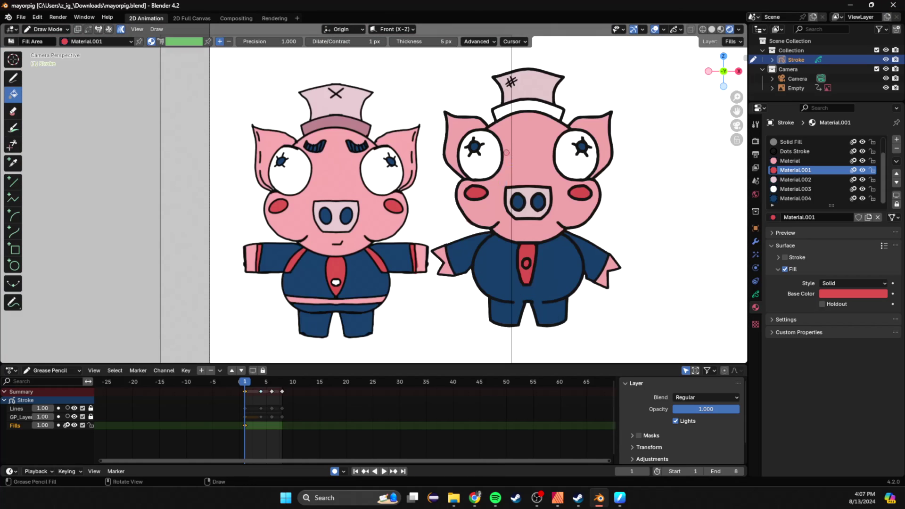
{"action": "left_click", "coordinate": [261, 384]}
{"action": "scroll", "coordinate": [384, 200], "scroll_direction": "up", "scroll_amount": 5}
{"action": "left_click", "coordinate": [51, 29]}
{"action": "left_click", "coordinate": [47, 61]}
{"action": "left_click", "coordinate": [566, 242]}
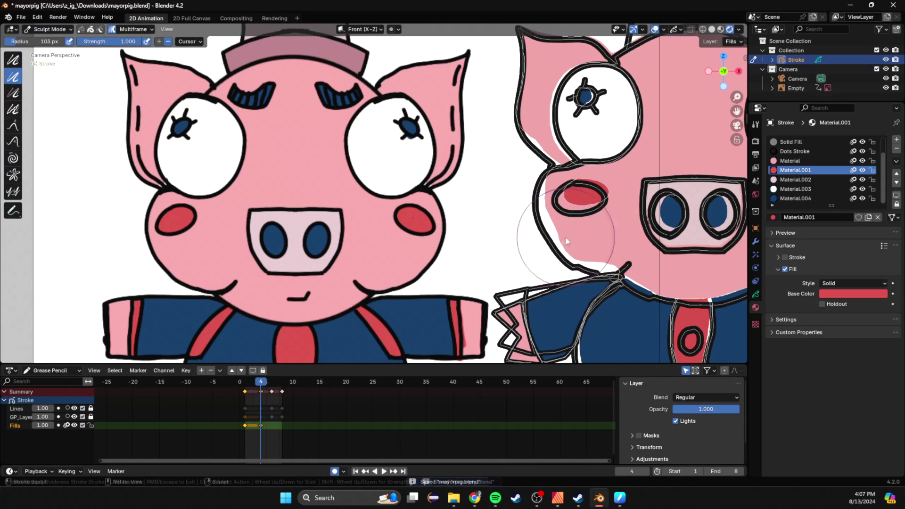
{"action": "left_click", "coordinate": [261, 426]}
- Try to pull the pink face fill out to the cheek and jaw outline on frame 4 with the Grab brush
{"action": "scroll", "coordinate": [568, 254], "scroll_direction": "up", "scroll_amount": 1}
{"action": "middle_click_drag", "start_coordinate": [567, 253], "coordinate": [387, 257], "text": "shift"}
{"action": "mouse_move", "coordinate": [387, 257]}
{"action": "left_mouse_down"}
{"action": "mouse_move", "coordinate": [376, 267]}
{"action": "mouse_move", "coordinate": [414, 279]}
{"action": "left_mouse_up"}
{"action": "left_click", "coordinate": [14, 126]}
{"action": "scroll", "coordinate": [342, 201], "scroll_direction": "up", "scroll_amount": 1}
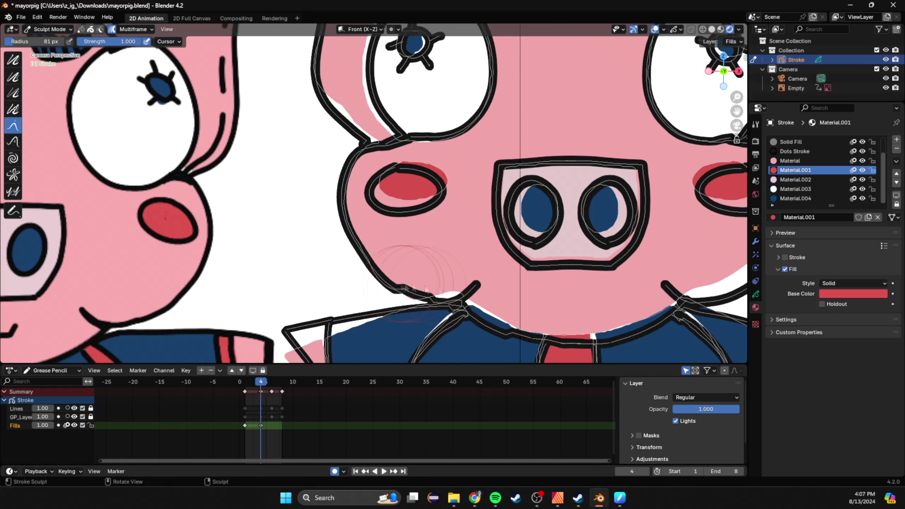
{"action": "left_click_drag", "start_coordinate": [478, 287], "coordinate": [476, 297]}
{"action": "scroll", "coordinate": [378, 200], "scroll_direction": "up", "scroll_amount": 3}
- Try to fit the fills around the eye to the frame 4 outlines with Grab strokes, resizing the brush as needed
{"action": "middle_click_drag", "start_coordinate": [439, 85], "coordinate": [395, 274], "text": "shift"}
{"action": "scroll", "coordinate": [330, 264], "scroll_direction": "up", "scroll_amount": 6}
{"action": "mouse_move", "coordinate": [262, 241]}
{"action": "left_mouse_down"}
{"action": "mouse_move", "coordinate": [248, 259]}
{"action": "mouse_move", "coordinate": [270, 283]}
{"action": "left_mouse_up"}
{"action": "key", "text": "f"}
{"action": "left_click", "coordinate": [347, 344]}
{"action": "left_click_drag", "start_coordinate": [344, 321], "coordinate": [332, 348]}
{"action": "left_click_drag", "start_coordinate": [373, 326], "coordinate": [383, 319]}
{"action": "key", "text": "f"}
{"action": "left_click", "coordinate": [348, 292]}
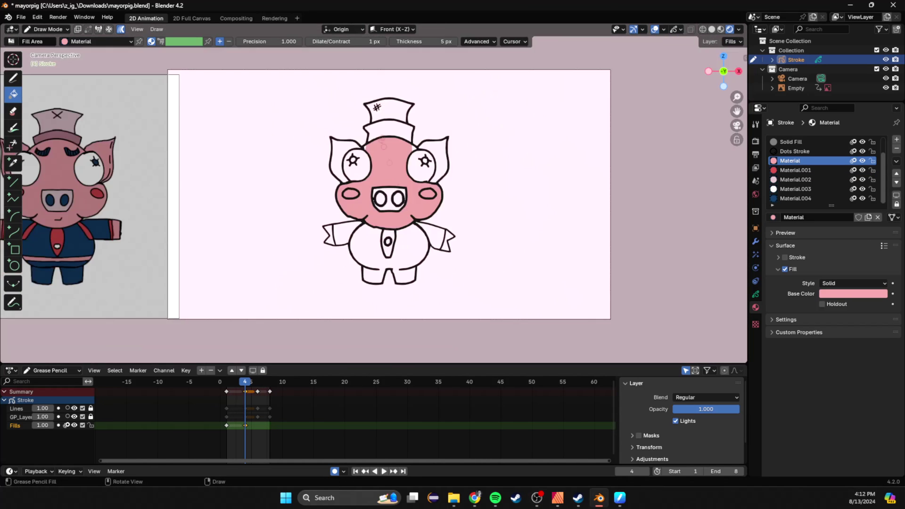
- Touch up the small gap in frame 4's pink head fill between the hat and the eye, and save the file
{"action": "scroll", "coordinate": [359, 224], "scroll_direction": "up", "scroll_amount": 8}
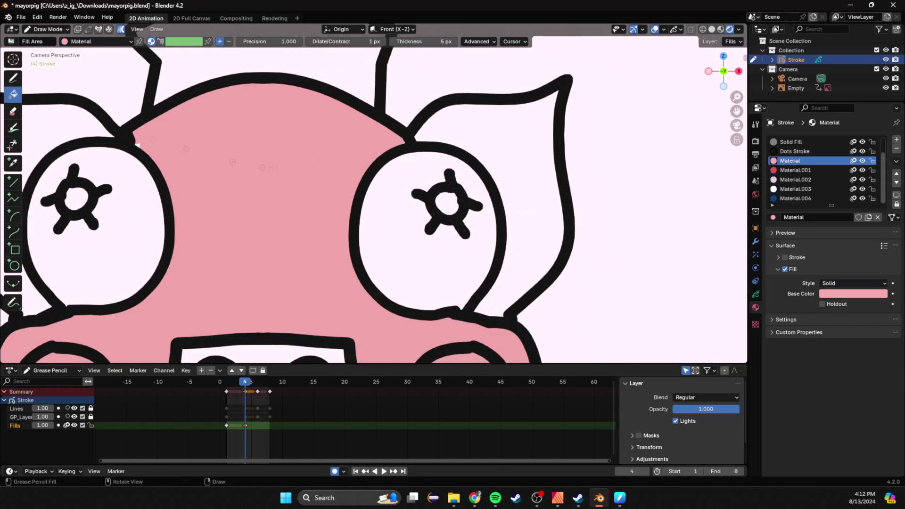
{"action": "scroll", "coordinate": [359, 225], "scroll_direction": "up", "scroll_amount": 4}
{"action": "key", "text": "shift+space"}
{"action": "left_click", "coordinate": [359, 223]}
{"action": "scroll", "coordinate": [359, 224], "scroll_direction": "down", "scroll_amount": 10}
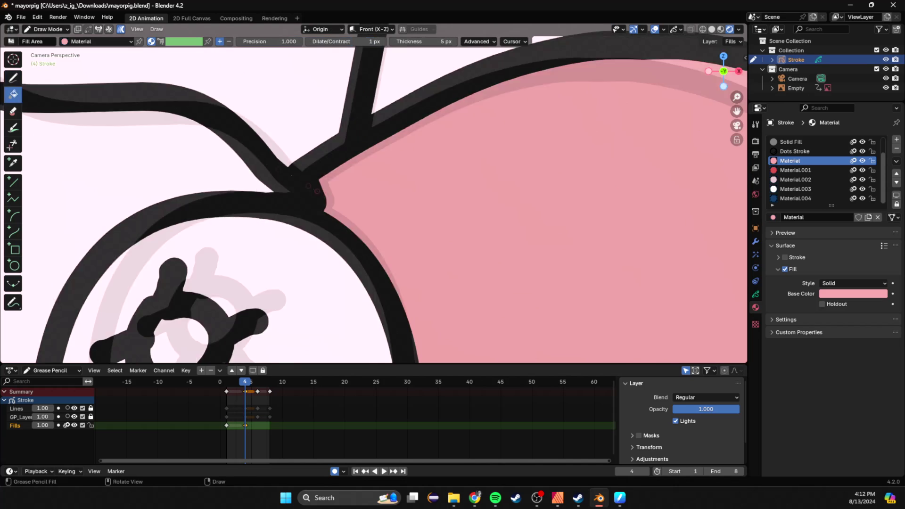
{"action": "key", "text": "ctrl+s"}
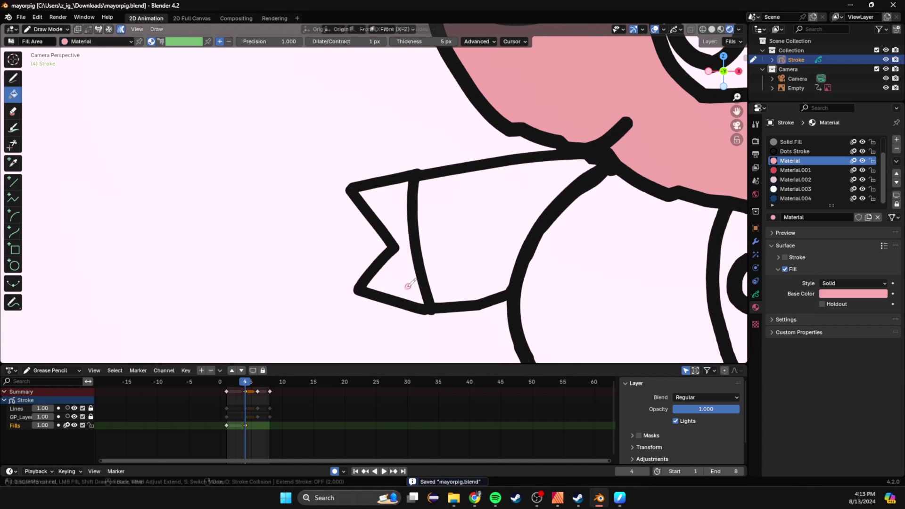
- Fill both of the pig's hands on frame 4 with the pink Material, undoing a stray fill at the sleeve cuff
{"action": "left_click", "coordinate": [408, 286]}
{"action": "left_click", "coordinate": [408, 283]}
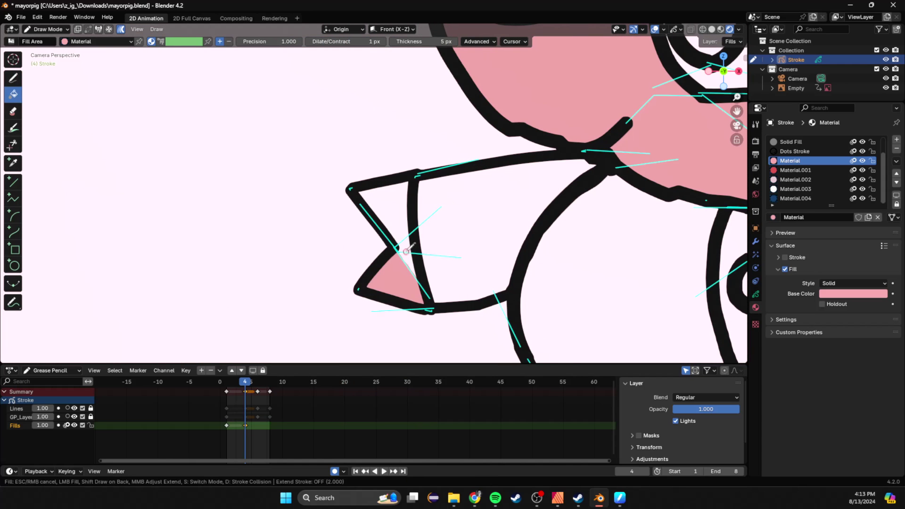
{"action": "left_click", "coordinate": [408, 259]}
{"action": "key", "text": "ctrl+z"}
{"action": "left_click", "coordinate": [389, 276]}
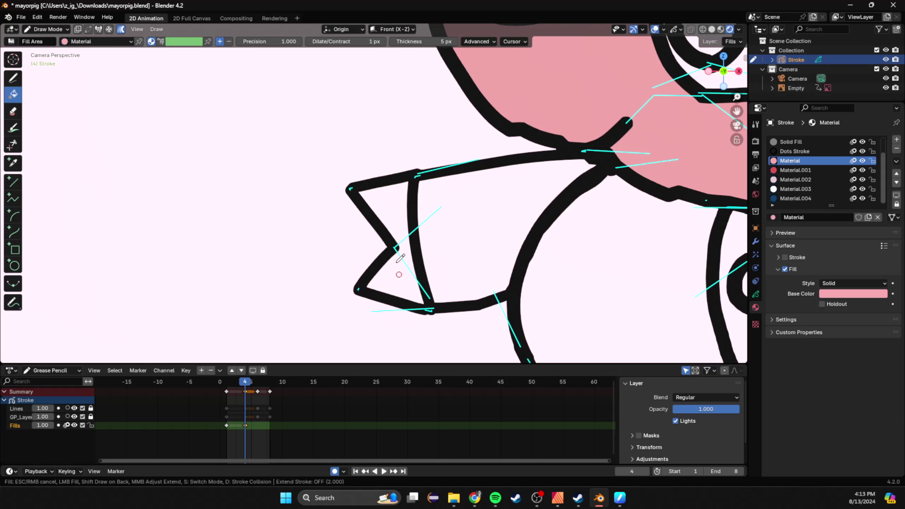
{"action": "left_click", "coordinate": [398, 277]}
{"action": "middle_click_drag", "start_coordinate": [399, 276], "coordinate": [57, 278], "text": "shift"}
{"action": "scroll", "coordinate": [519, 264], "scroll_direction": "down", "scroll_amount": 3}
{"action": "left_click", "coordinate": [530, 262]}
{"action": "left_click", "coordinate": [530, 262]}
{"action": "scroll", "coordinate": [406, 274], "scroll_direction": "down", "scroll_amount": 2}
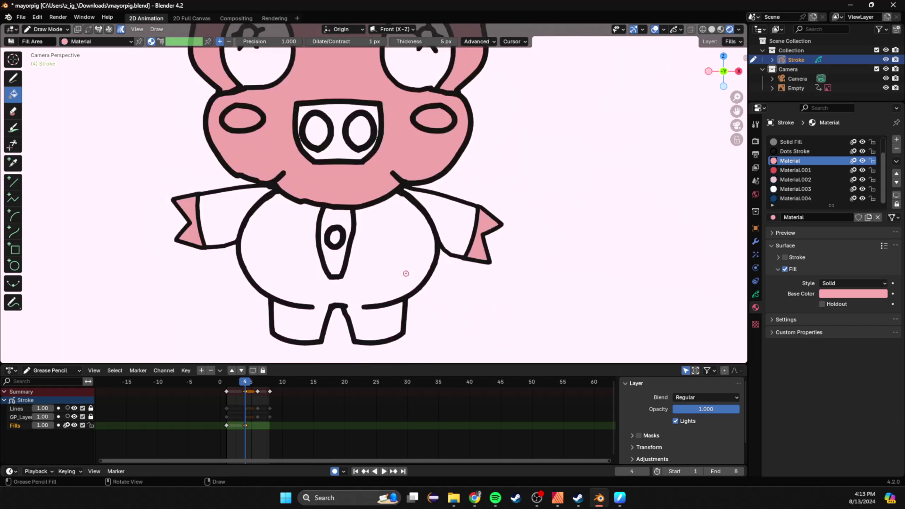
- Save the file and fill both eyes on frame 4 with the white Material.003
{"action": "middle_click_drag", "start_coordinate": [406, 273], "coordinate": [466, 362], "text": "shift"}
{"action": "key", "text": "ctrl+s"}
{"action": "left_click", "coordinate": [793, 190]}
{"action": "left_click", "coordinate": [331, 151]}
{"action": "left_click", "coordinate": [488, 149]}
{"action": "scroll", "coordinate": [372, 148], "scroll_direction": "down", "scroll_amount": 6}
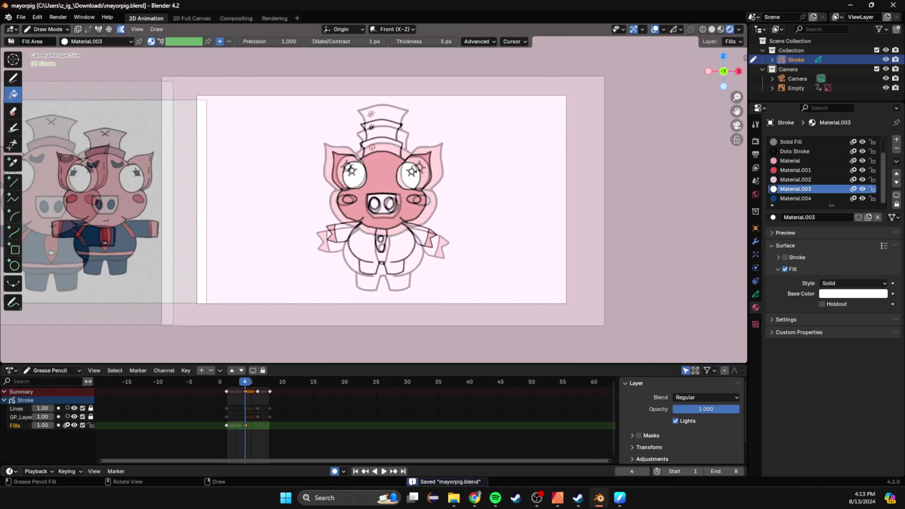
- Fill the snout on frame 4 with the pale pink Material.002
{"action": "scroll", "coordinate": [372, 147], "scroll_direction": "up", "scroll_amount": 1}
{"action": "left_click", "coordinate": [798, 181]}
{"action": "scroll", "coordinate": [414, 179], "scroll_direction": "up", "scroll_amount": 6}
{"action": "left_click", "coordinate": [406, 220]}
{"action": "scroll", "coordinate": [405, 220], "scroll_direction": "down", "scroll_amount": 6}
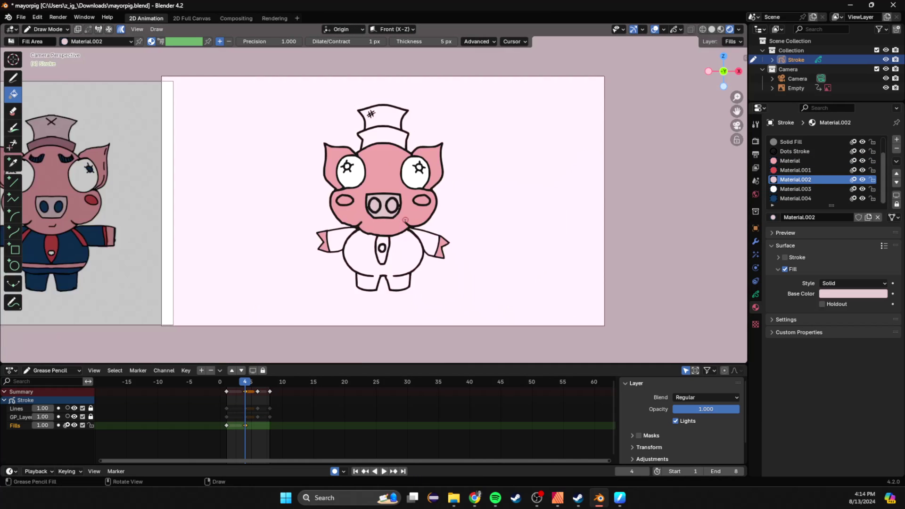
- Fill both nostrils on frame 4 with the dark blue Material.004
{"action": "scroll", "coordinate": [406, 215], "scroll_direction": "up", "scroll_amount": 2}
{"action": "middle_click_drag", "start_coordinate": [405, 212], "coordinate": [478, 226], "text": "shift"}
{"action": "left_click", "coordinate": [796, 198]}
{"action": "left_click", "coordinate": [461, 219]}
{"action": "left_click", "coordinate": [435, 219]}
{"action": "scroll", "coordinate": [370, 194], "scroll_direction": "up", "scroll_amount": 2}
- Fill both oval cheek marks on frame 4 with the red Material.001
{"action": "left_click", "coordinate": [796, 171]}
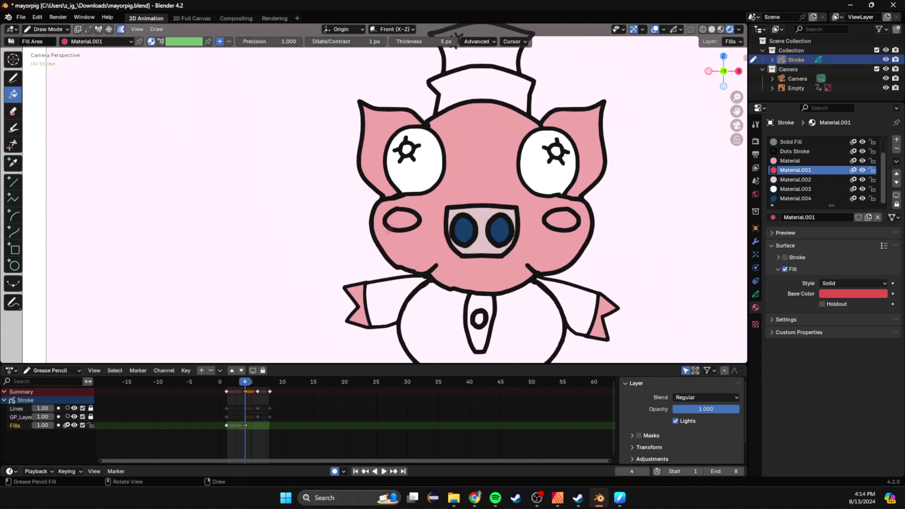
{"action": "left_click", "coordinate": [390, 229]}
{"action": "left_click", "coordinate": [572, 220]}
{"action": "key", "text": "Home"}
- Fill the hat's crown and lower band on frame 4 with Material.002 and save the file
{"action": "left_click", "coordinate": [796, 180]}
{"action": "left_click", "coordinate": [410, 151]}
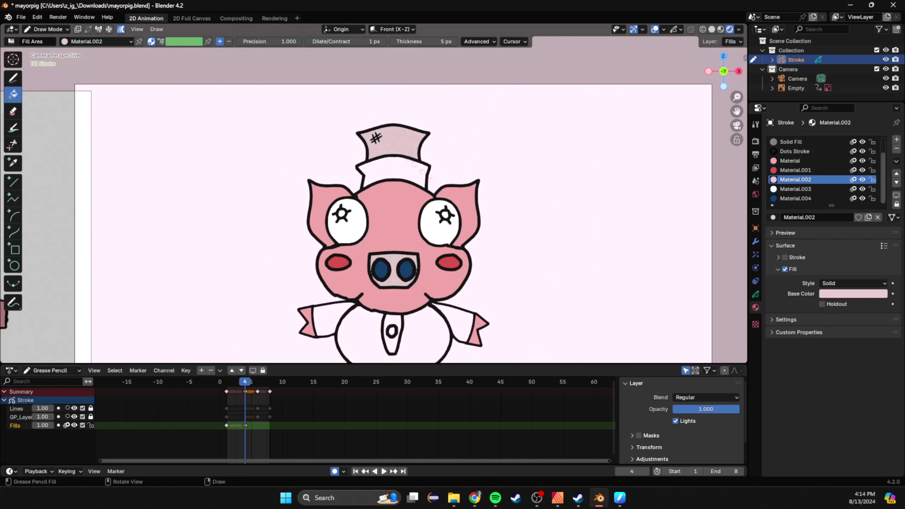
{"action": "left_click", "coordinate": [411, 171]}
{"action": "middle_click_drag", "start_coordinate": [410, 332], "coordinate": [561, 184], "text": "shift"}
{"action": "key", "text": "ctrl+s"}
- Fill the suit's body and both sleeves on frame 4 with the dark blue Material.004
{"action": "left_click", "coordinate": [796, 198]}
{"action": "left_click", "coordinate": [405, 285]}
{"action": "left_click", "coordinate": [359, 246]}
{"action": "left_click", "coordinate": [493, 250]}
{"action": "scroll", "coordinate": [491, 246], "scroll_direction": "up", "scroll_amount": 3}
{"action": "scroll", "coordinate": [561, 184], "scroll_direction": "down", "scroll_amount": 2}
- Fill the tie on frame 4 with the red Material.001
{"action": "left_click", "coordinate": [796, 170]}
{"action": "left_click", "coordinate": [486, 207]}
{"action": "scroll", "coordinate": [485, 144], "scroll_direction": "down", "scroll_amount": 1}
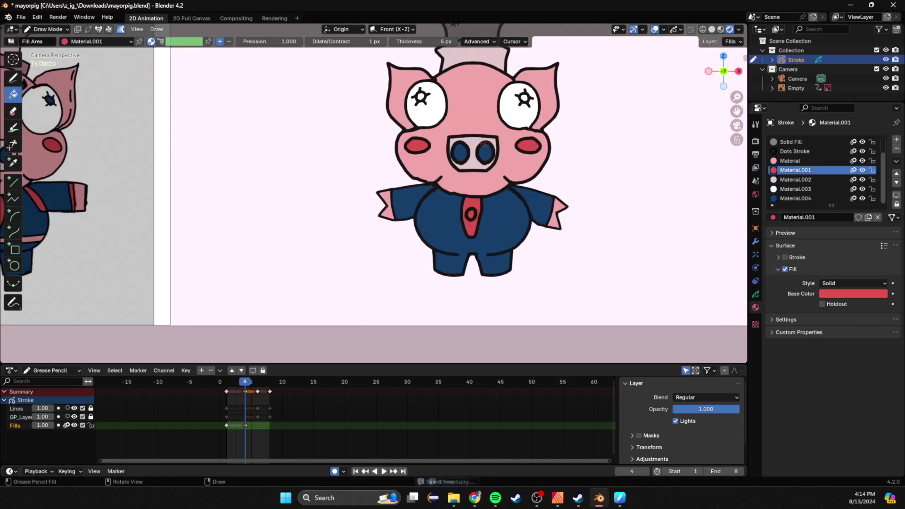
- Fill the pupils in both eyes on frame 4 with the dark blue Material.004
{"action": "scroll", "coordinate": [485, 143], "scroll_direction": "up", "scroll_amount": 5}
{"action": "left_click", "coordinate": [796, 198]}
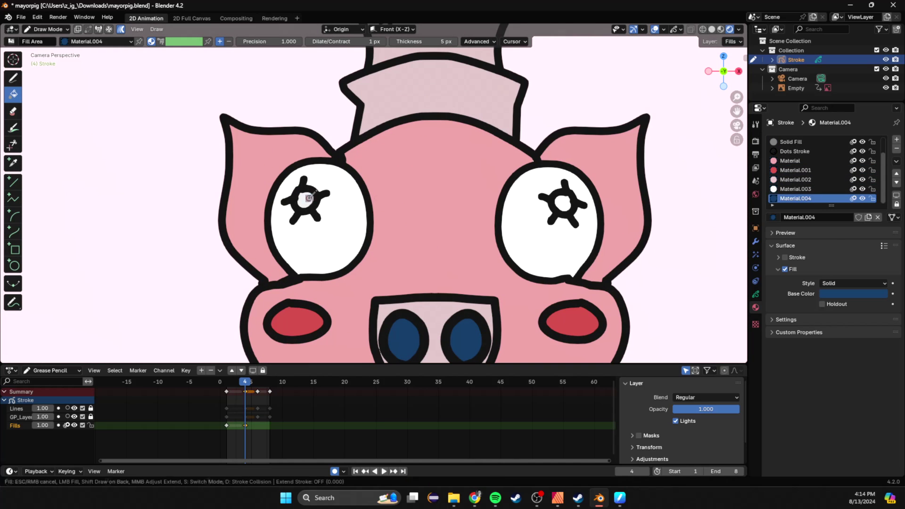
{"action": "left_click", "coordinate": [309, 199]}
{"action": "left_click", "coordinate": [562, 203]}
{"action": "scroll", "coordinate": [562, 203], "scroll_direction": "down", "scroll_amount": 5}
{"action": "scroll", "coordinate": [519, 283], "scroll_direction": "up", "scroll_amount": 2}
- Save the file and go to frame 6 on the Fills layer
{"action": "middle_click_drag", "start_coordinate": [519, 282], "coordinate": [493, 176], "text": "shift"}
{"action": "key", "text": "ctrl+s"}
{"action": "left_click", "coordinate": [256, 382]}
{"action": "left_click", "coordinate": [256, 427]}
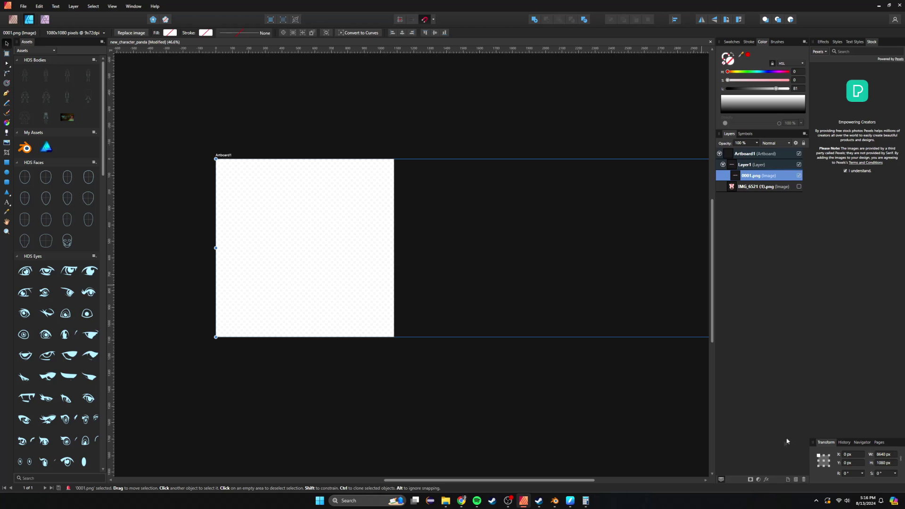
- In the Affinity document, select Artboard1 and set its width to 8640 px
{"action": "double_click", "coordinate": [223, 156]}
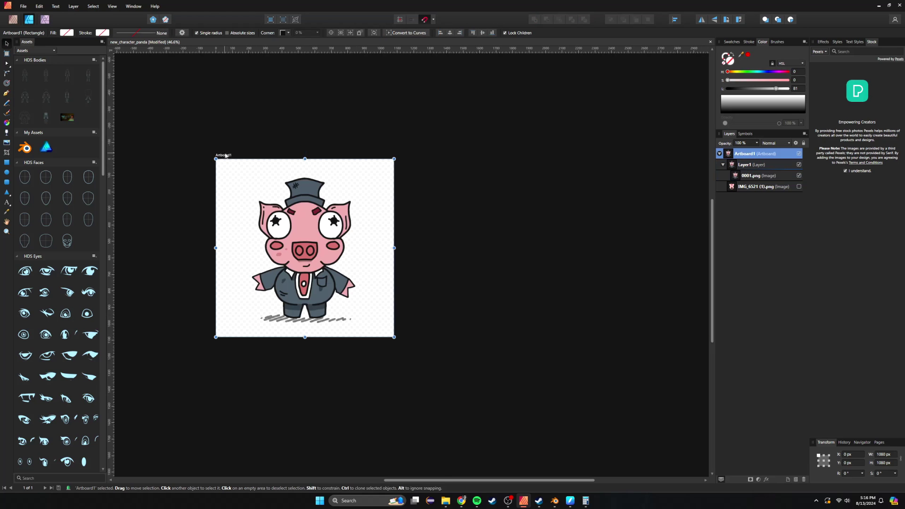
{"action": "left_click", "coordinate": [886, 463]}
{"action": "left_click", "coordinate": [890, 456]}
{"action": "type", "text": "8"}
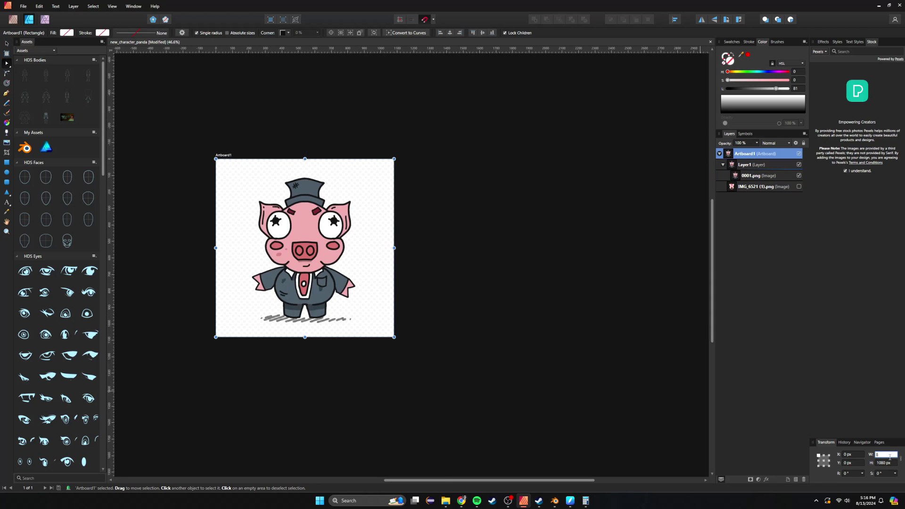
{"action": "type", "text": "640"}
{"action": "key", "text": "Return"}
- Bring the rendered frame image 0002.png onto the artboard beside 0001.png
{"action": "scroll", "coordinate": [326, 302], "scroll_direction": "down", "scroll_amount": 3}
{"action": "left_click", "coordinate": [326, 301]}
{"action": "key", "text": "v"}
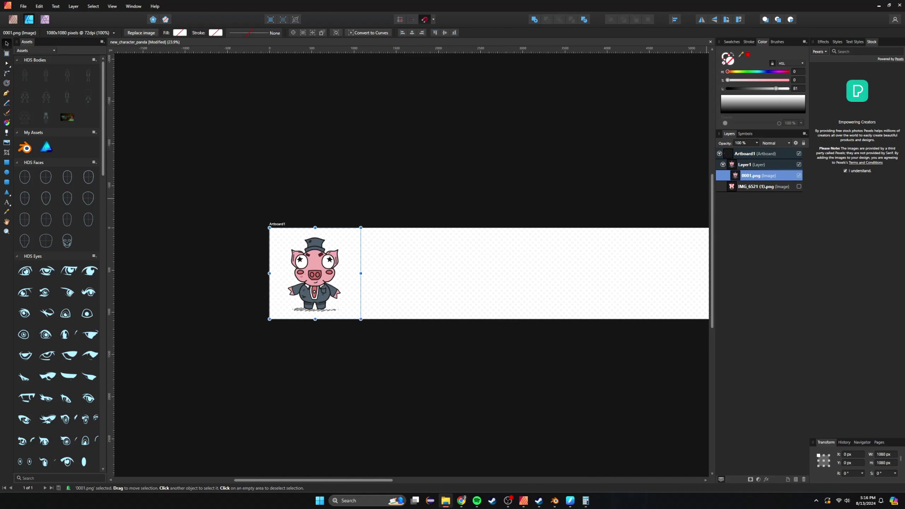
{"action": "left_click_drag", "start_coordinate": [425, 256], "coordinate": [419, 252]}
{"action": "left_click_drag", "start_coordinate": [509, 312], "coordinate": [610, 263]}
{"action": "left_click_drag", "start_coordinate": [455, 283], "coordinate": [377, 259]}
{"action": "left_click_drag", "start_coordinate": [496, 316], "coordinate": [595, 301]}
{"action": "left_click", "coordinate": [477, 302]}
{"action": "middle_click_drag", "start_coordinate": [495, 283], "coordinate": [382, 297]}
{"action": "left_click_drag", "start_coordinate": [573, 391], "coordinate": [302, 246]}
{"action": "key", "text": "Delete"}
{"action": "scroll", "coordinate": [339, 301], "scroll_direction": "up", "scroll_amount": 1}
- Move 0002.png so that it sits flush against the right edge of 0001.png
{"action": "left_click", "coordinate": [289, 328]}
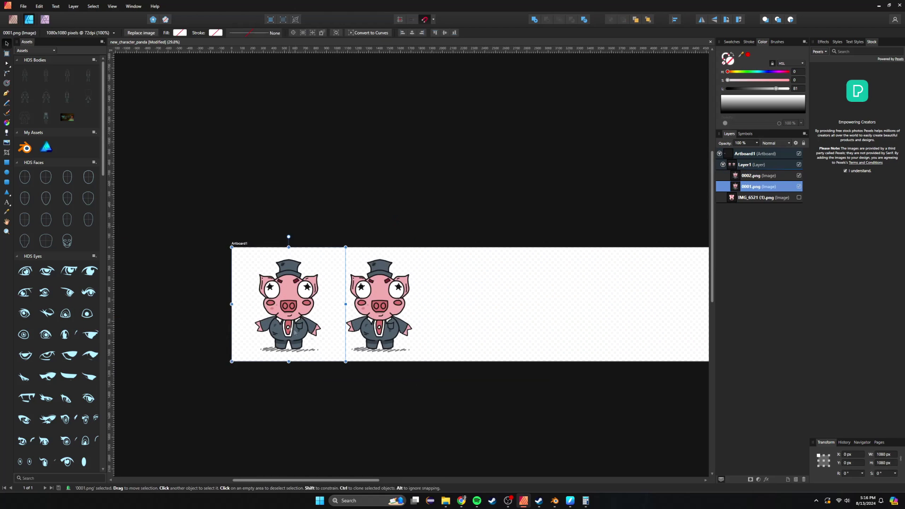
{"action": "left_click", "coordinate": [371, 335]}
{"action": "left_click_drag", "start_coordinate": [371, 336], "coordinate": [394, 336]}
{"action": "left_click", "coordinate": [293, 328]}
- Add 0003.png at X 2160 px, Y 0 px, and the following frame image flush to its right
{"action": "left_click_drag", "start_coordinate": [904, 231], "coordinate": [530, 297]}
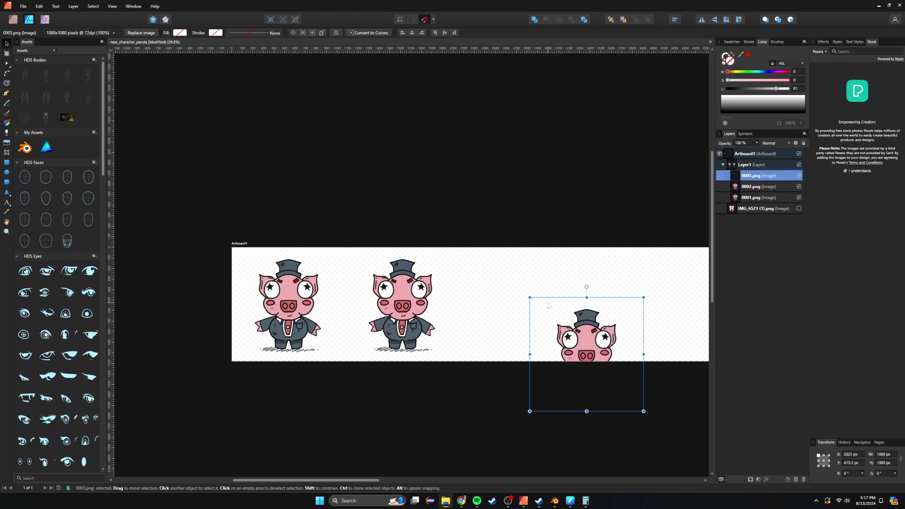
{"action": "left_click_drag", "start_coordinate": [592, 357], "coordinate": [523, 308]}
{"action": "middle_click_drag", "start_coordinate": [523, 308], "coordinate": [369, 310]}
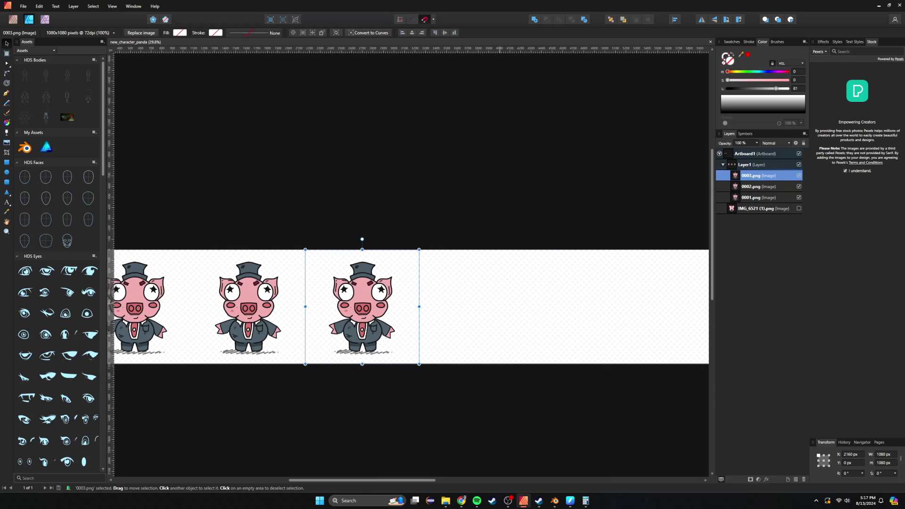
{"action": "left_click_drag", "start_coordinate": [904, 207], "coordinate": [457, 312]}
{"action": "left_click_drag", "start_coordinate": [523, 379], "coordinate": [486, 315]}
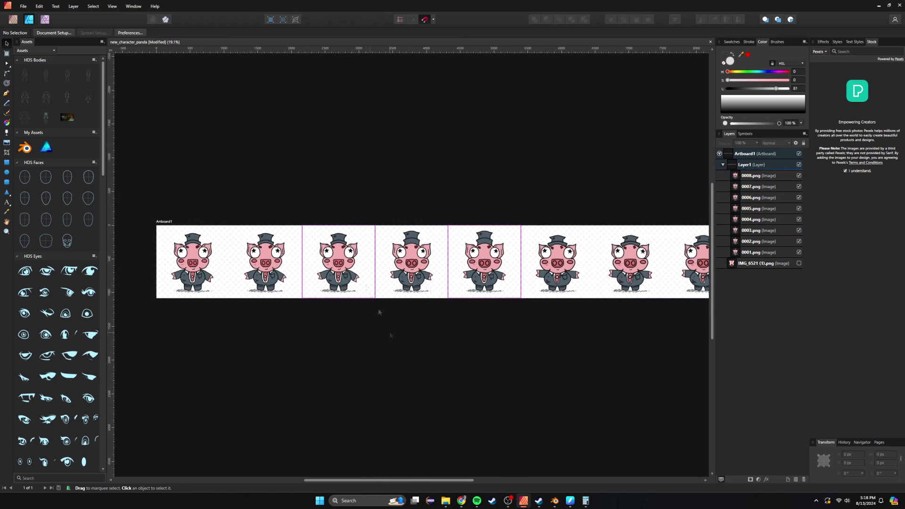
- Check the order of the frame images along the sprite strip by selecting them against their layers
{"action": "left_click", "coordinate": [354, 284]}
{"action": "left_click", "coordinate": [203, 284]}
{"action": "left_click", "coordinate": [272, 285]}
{"action": "left_click", "coordinate": [415, 285]}
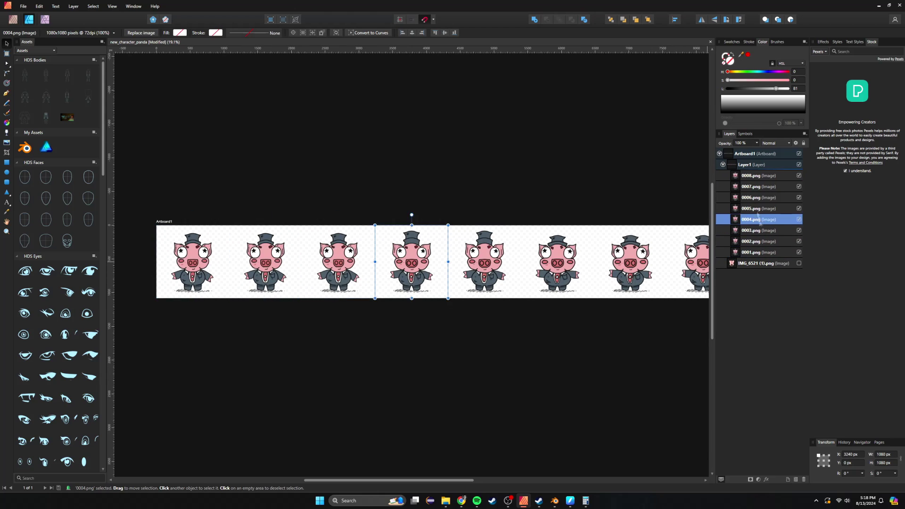
{"action": "left_click", "coordinate": [562, 285]}
{"action": "left_click", "coordinate": [693, 284]}
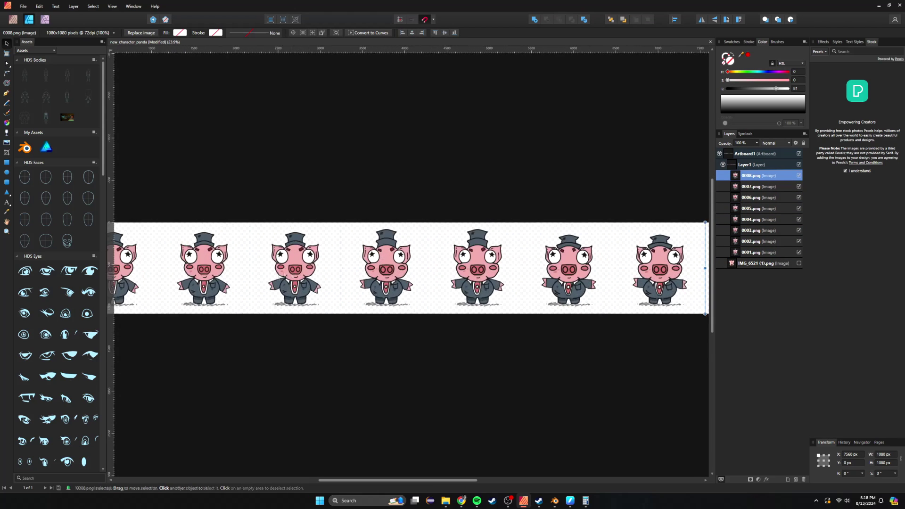